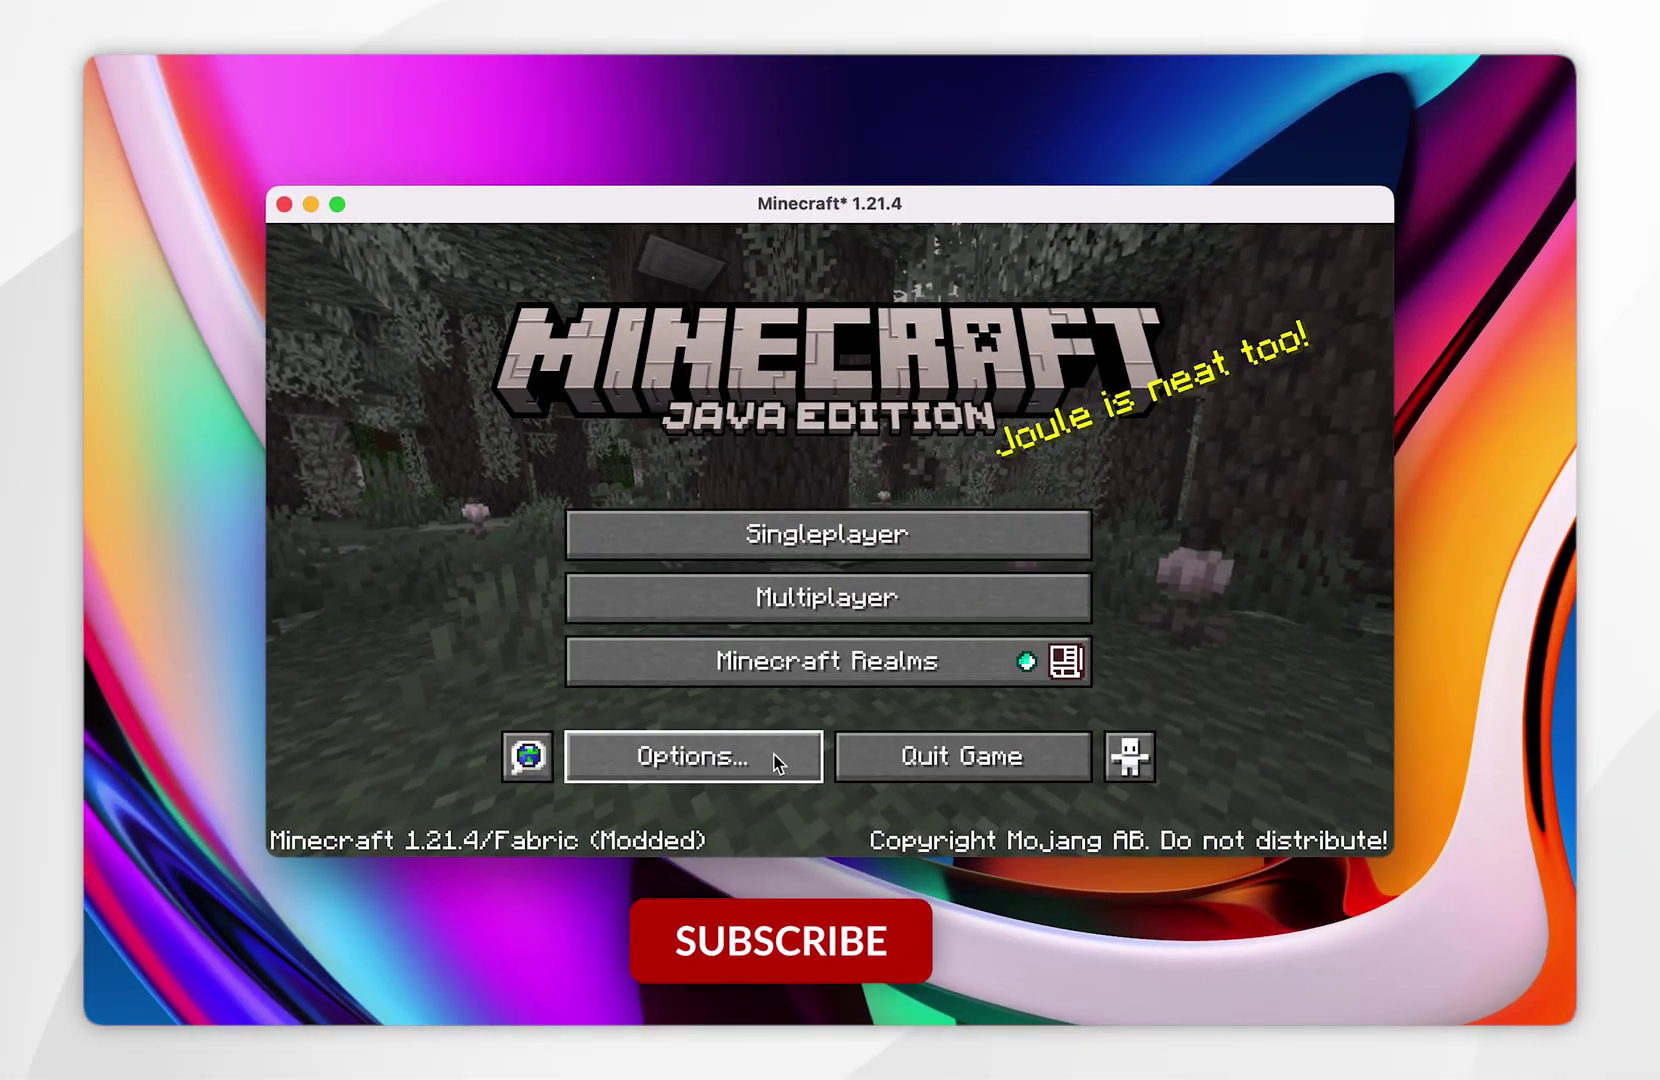
Open Video Settings from Options on the Fabric 1.21.4 game's title screen
left_click(772, 755)
left_click(730, 568)
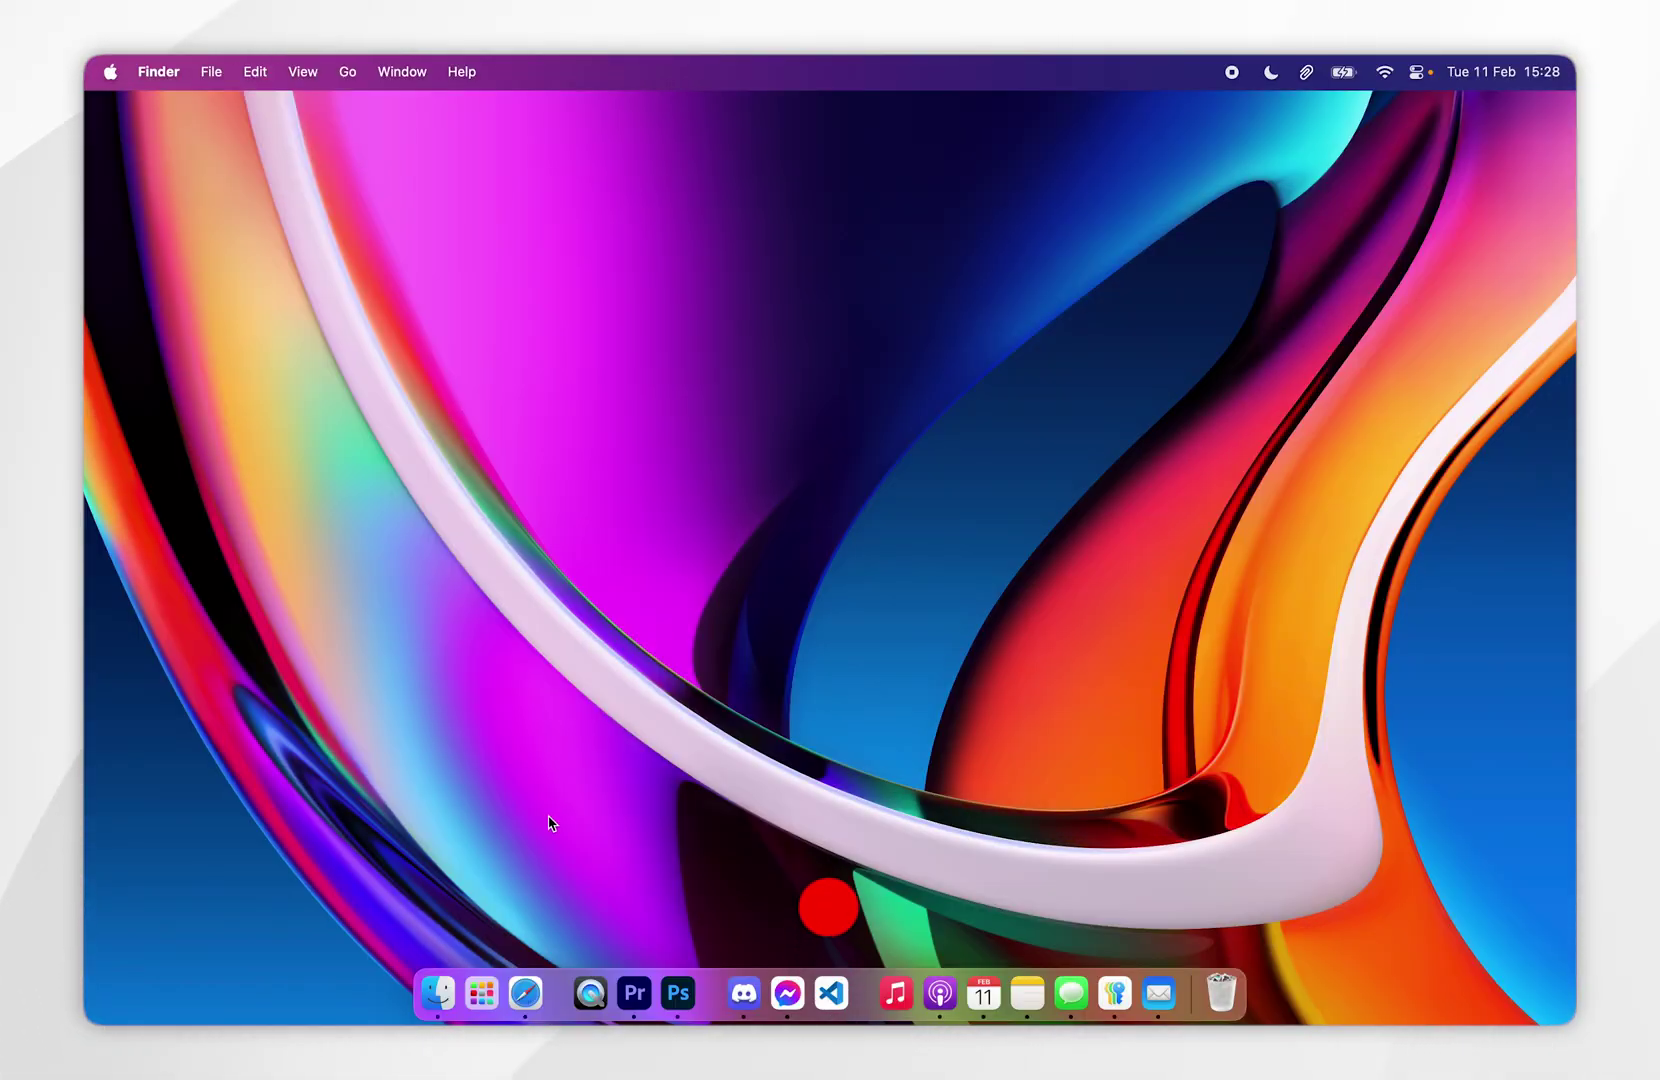
Show Oracle's Java Downloads page in Safari and scroll to the JDK 23 macOS table
left_click(525, 993)
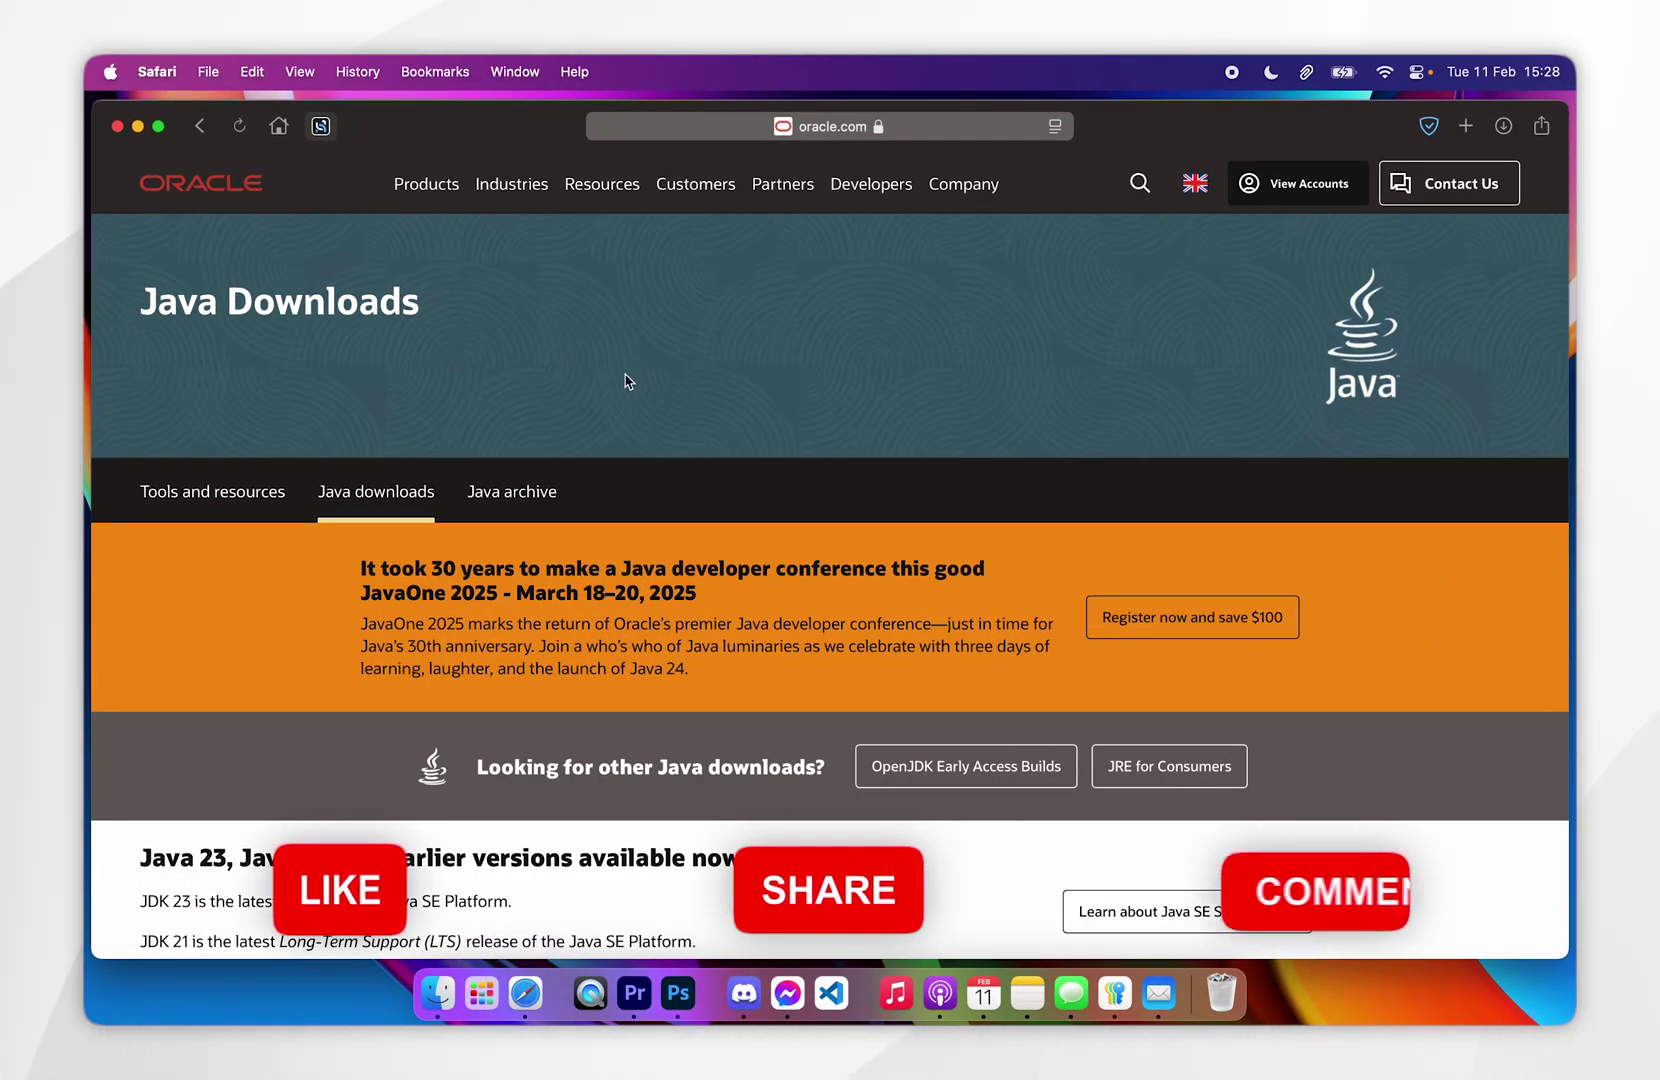
scroll(622, 376, "down", 10)
scroll(625, 375, "down", 1)
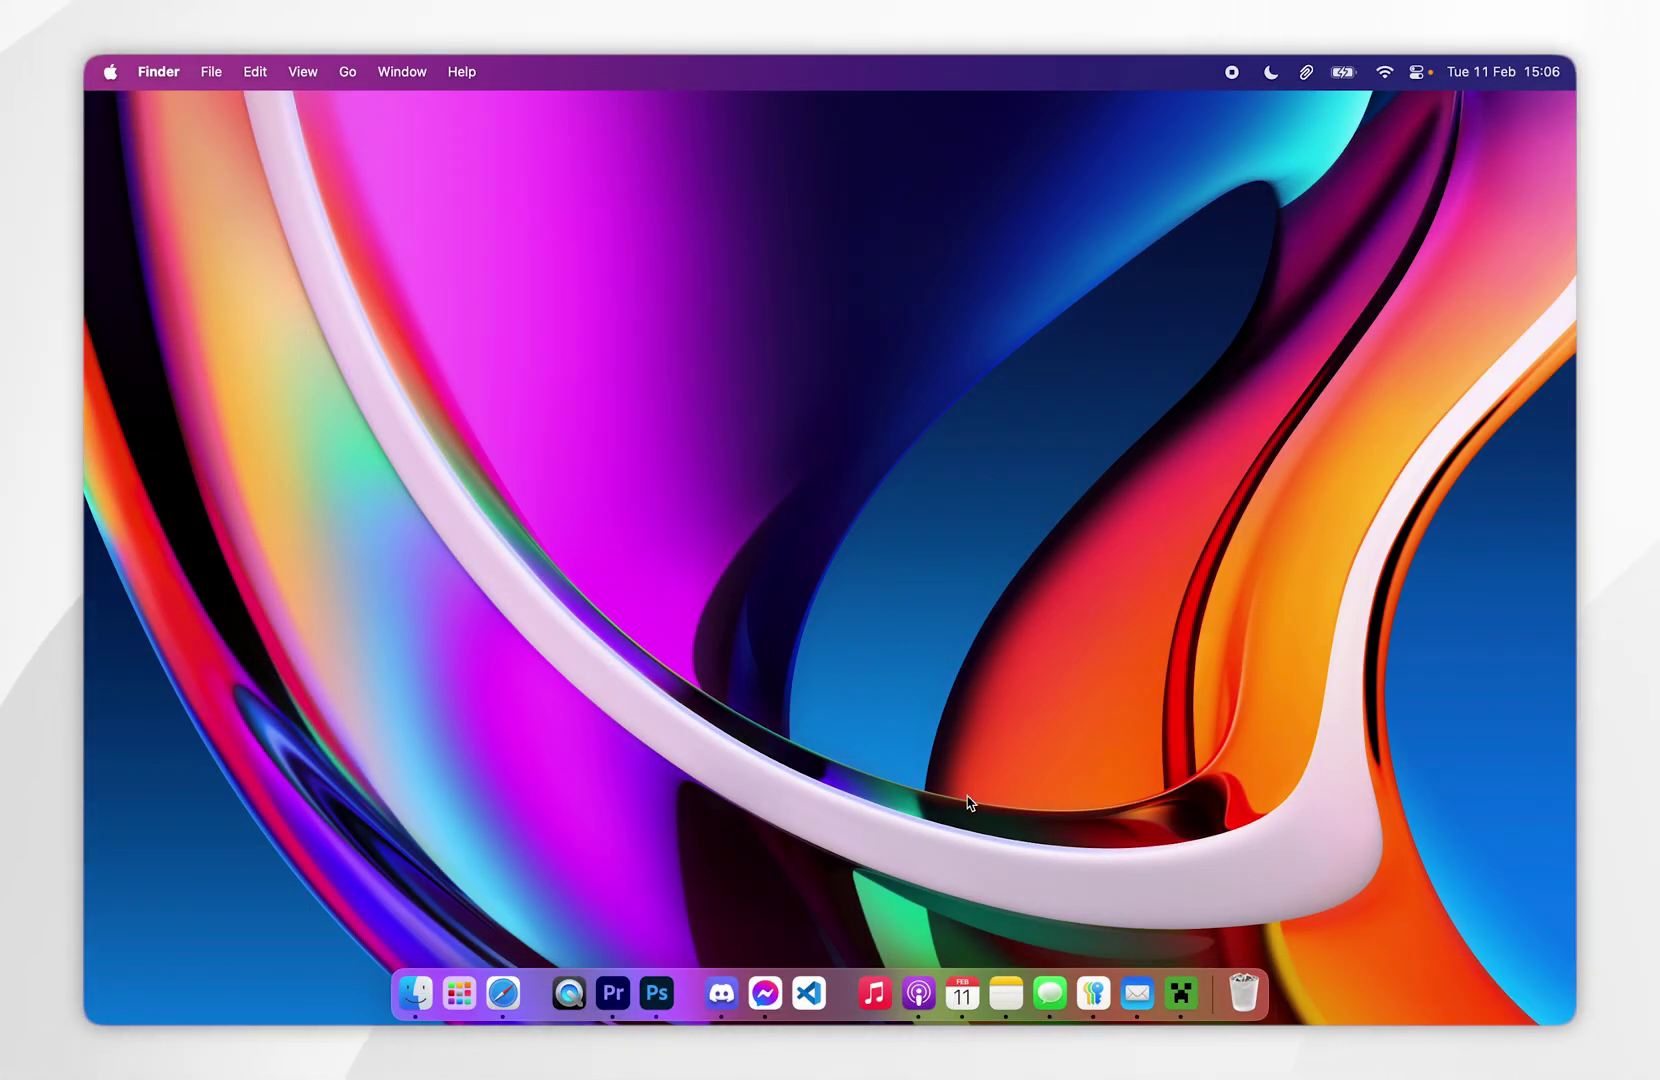
Launch vanilla Latest release 1.21.4 from the launcher, then quit the game
left_click(1181, 993)
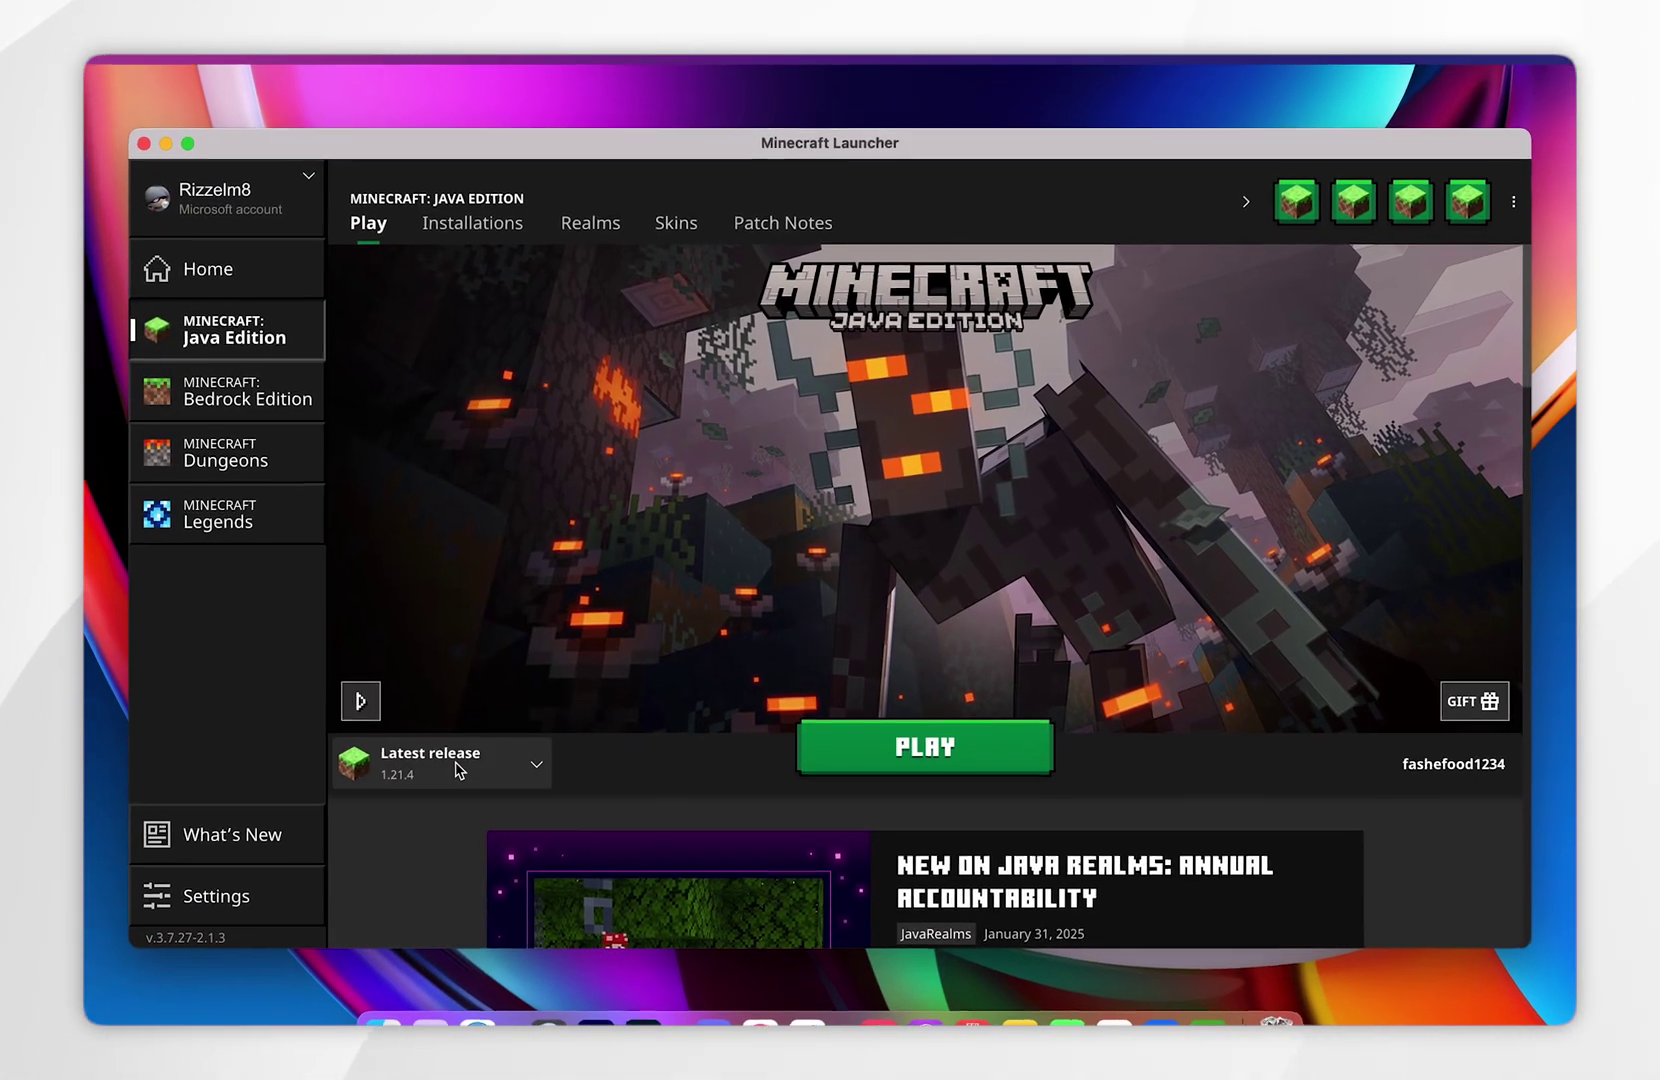
left_click(445, 738)
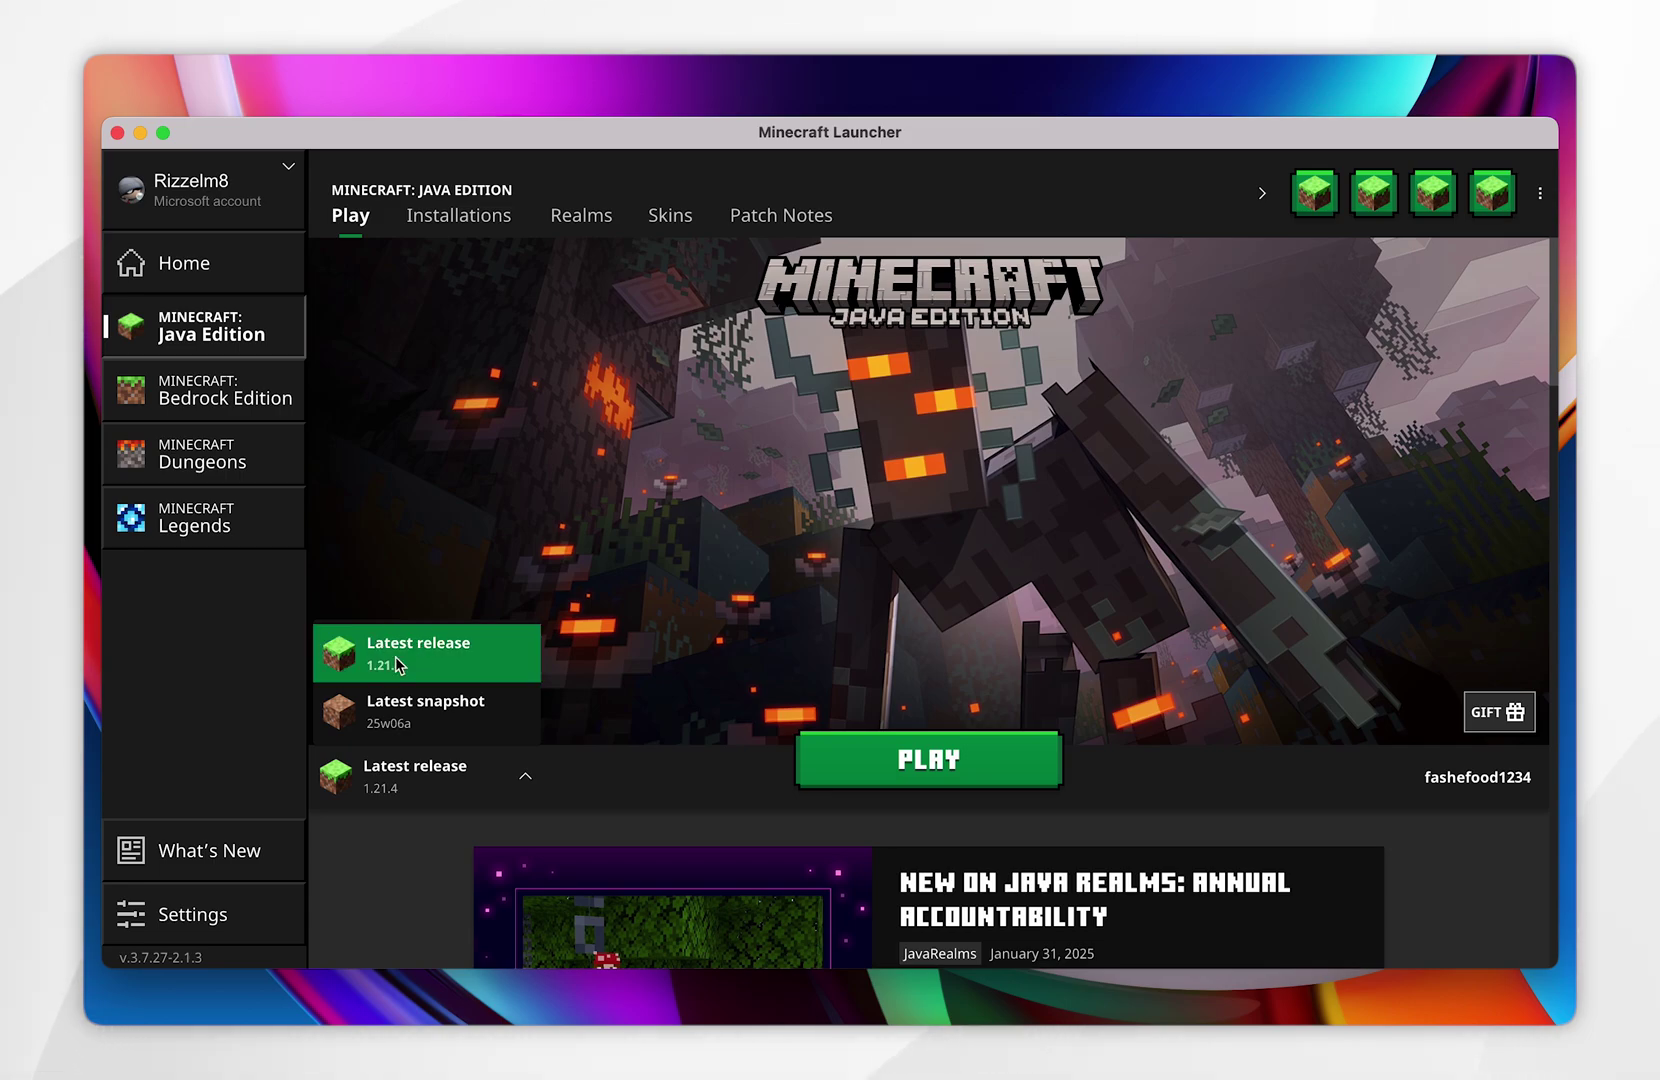
left_click(455, 668)
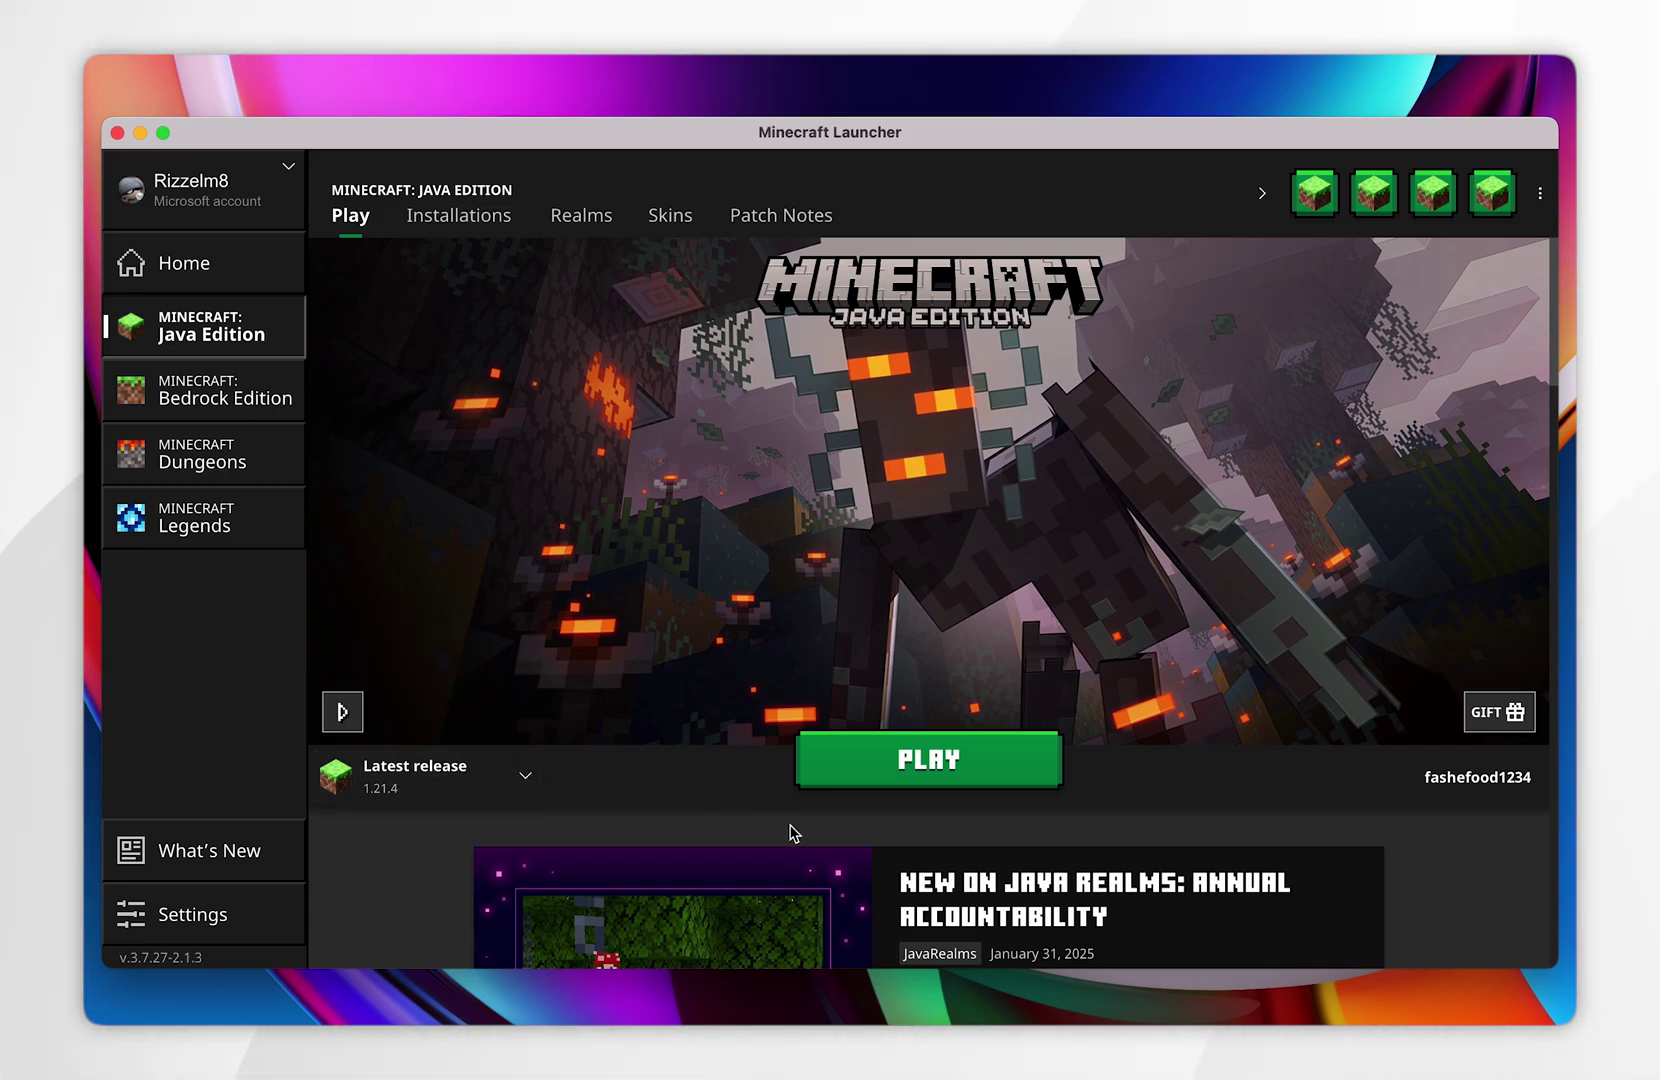
left_click(920, 770)
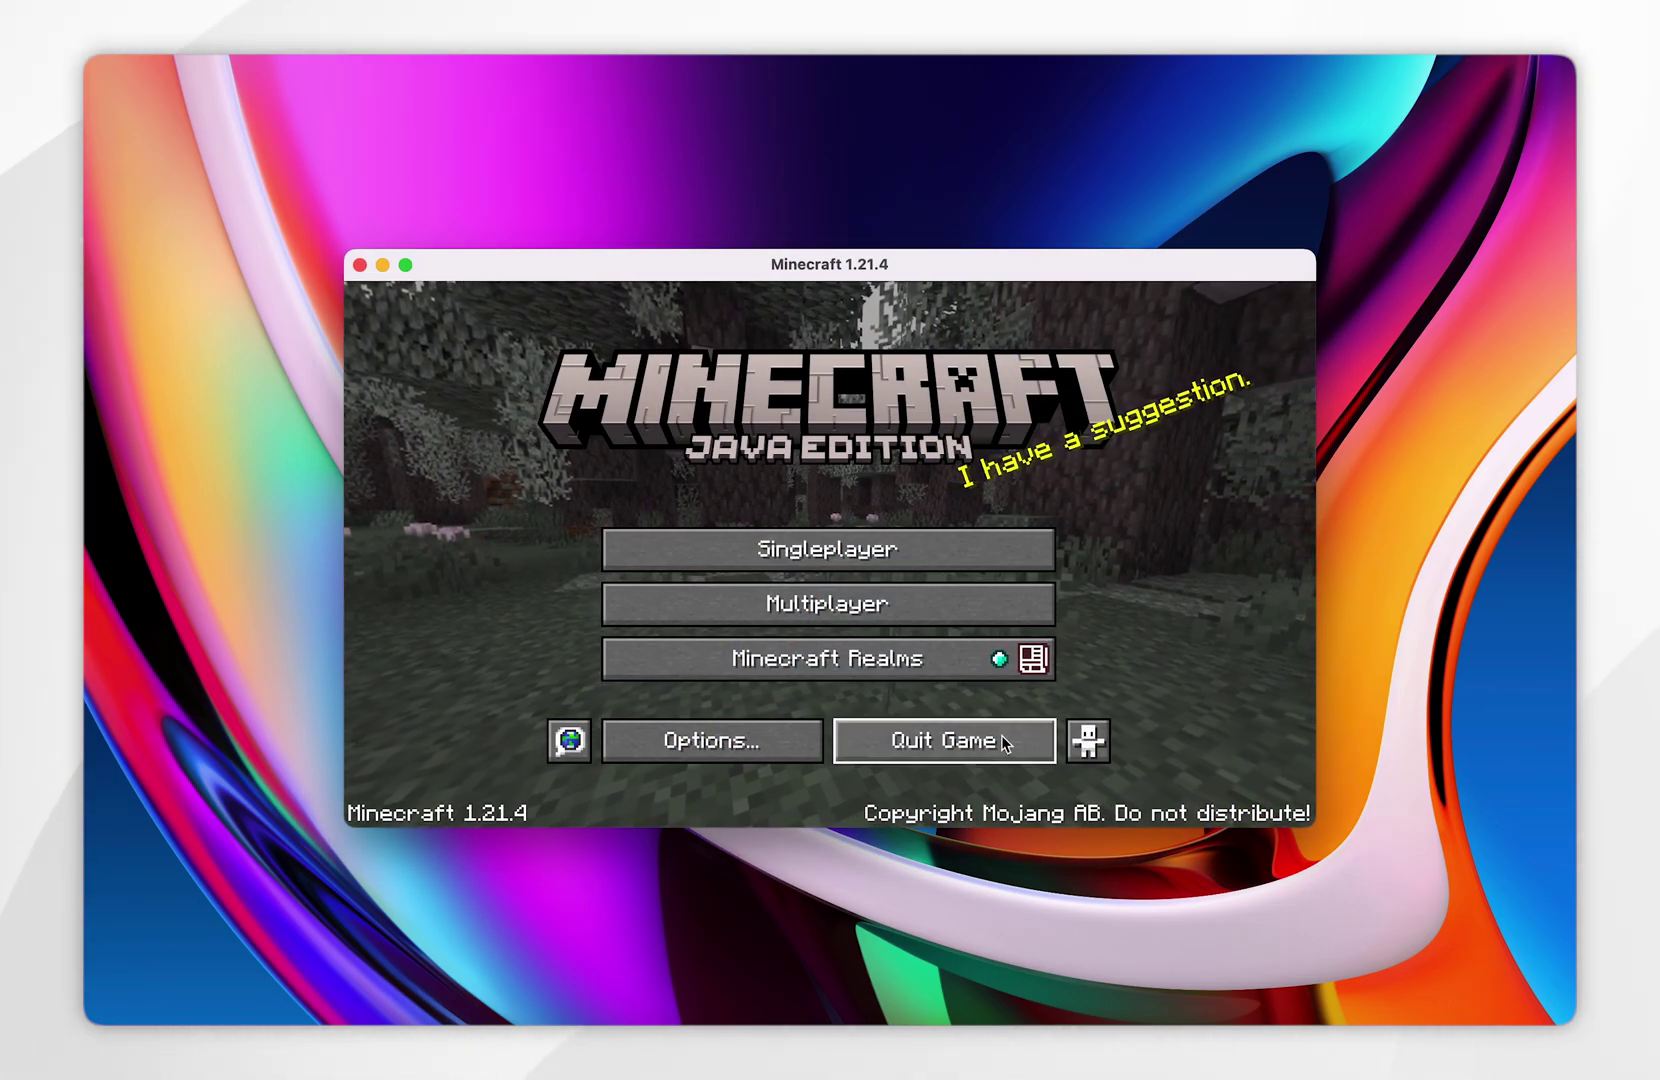
left_click(970, 745)
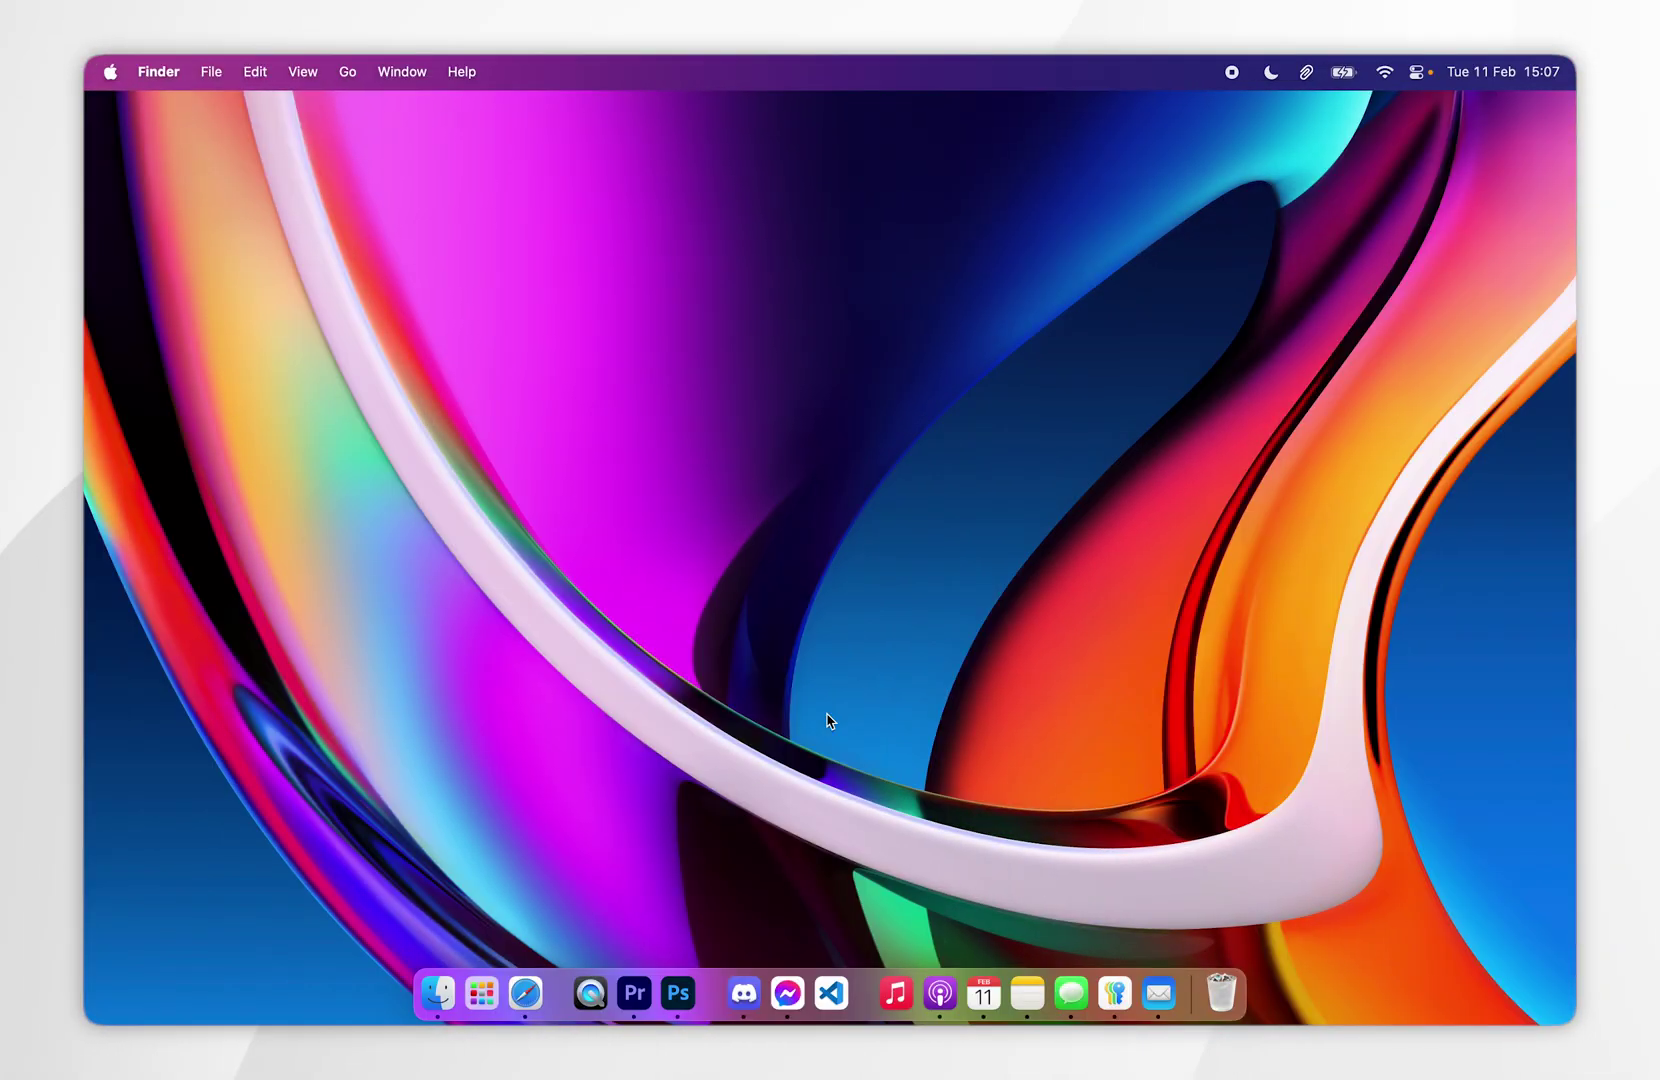
Download the Universal/.JAR fabric-installer-1.0.1.jar from fabricmc.net and save it to the Desktop
left_click(525, 992)
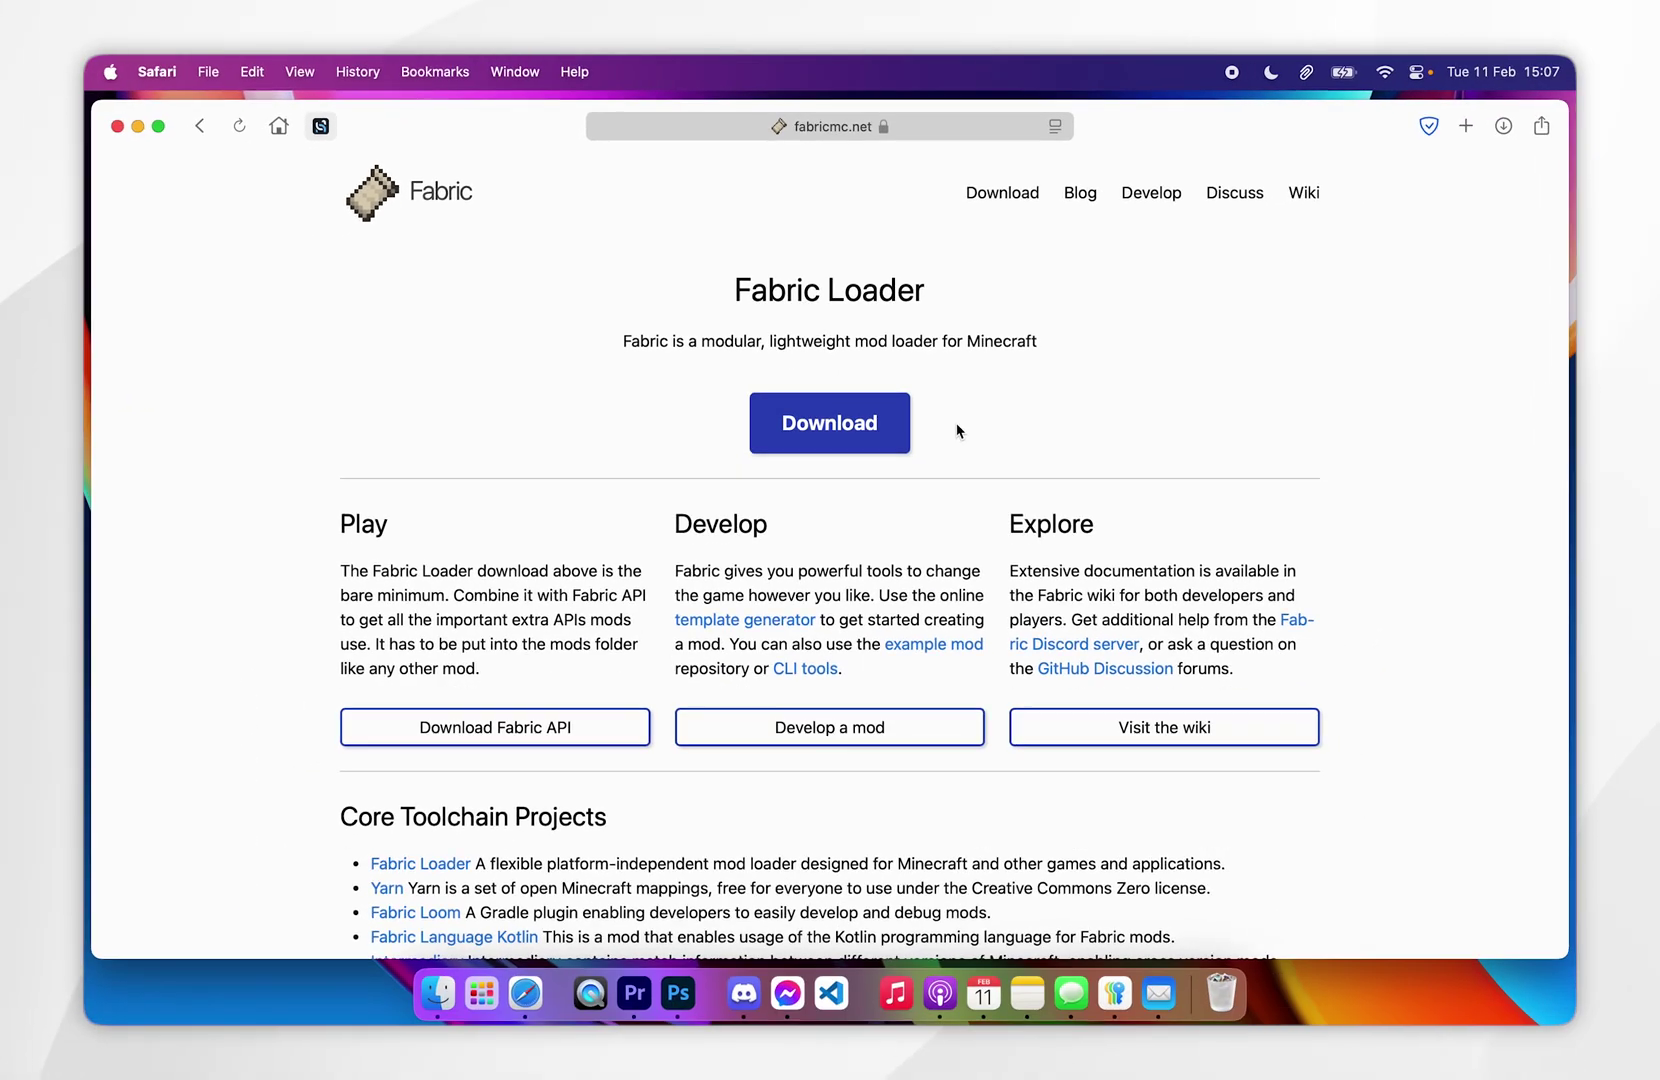
left_click(811, 420)
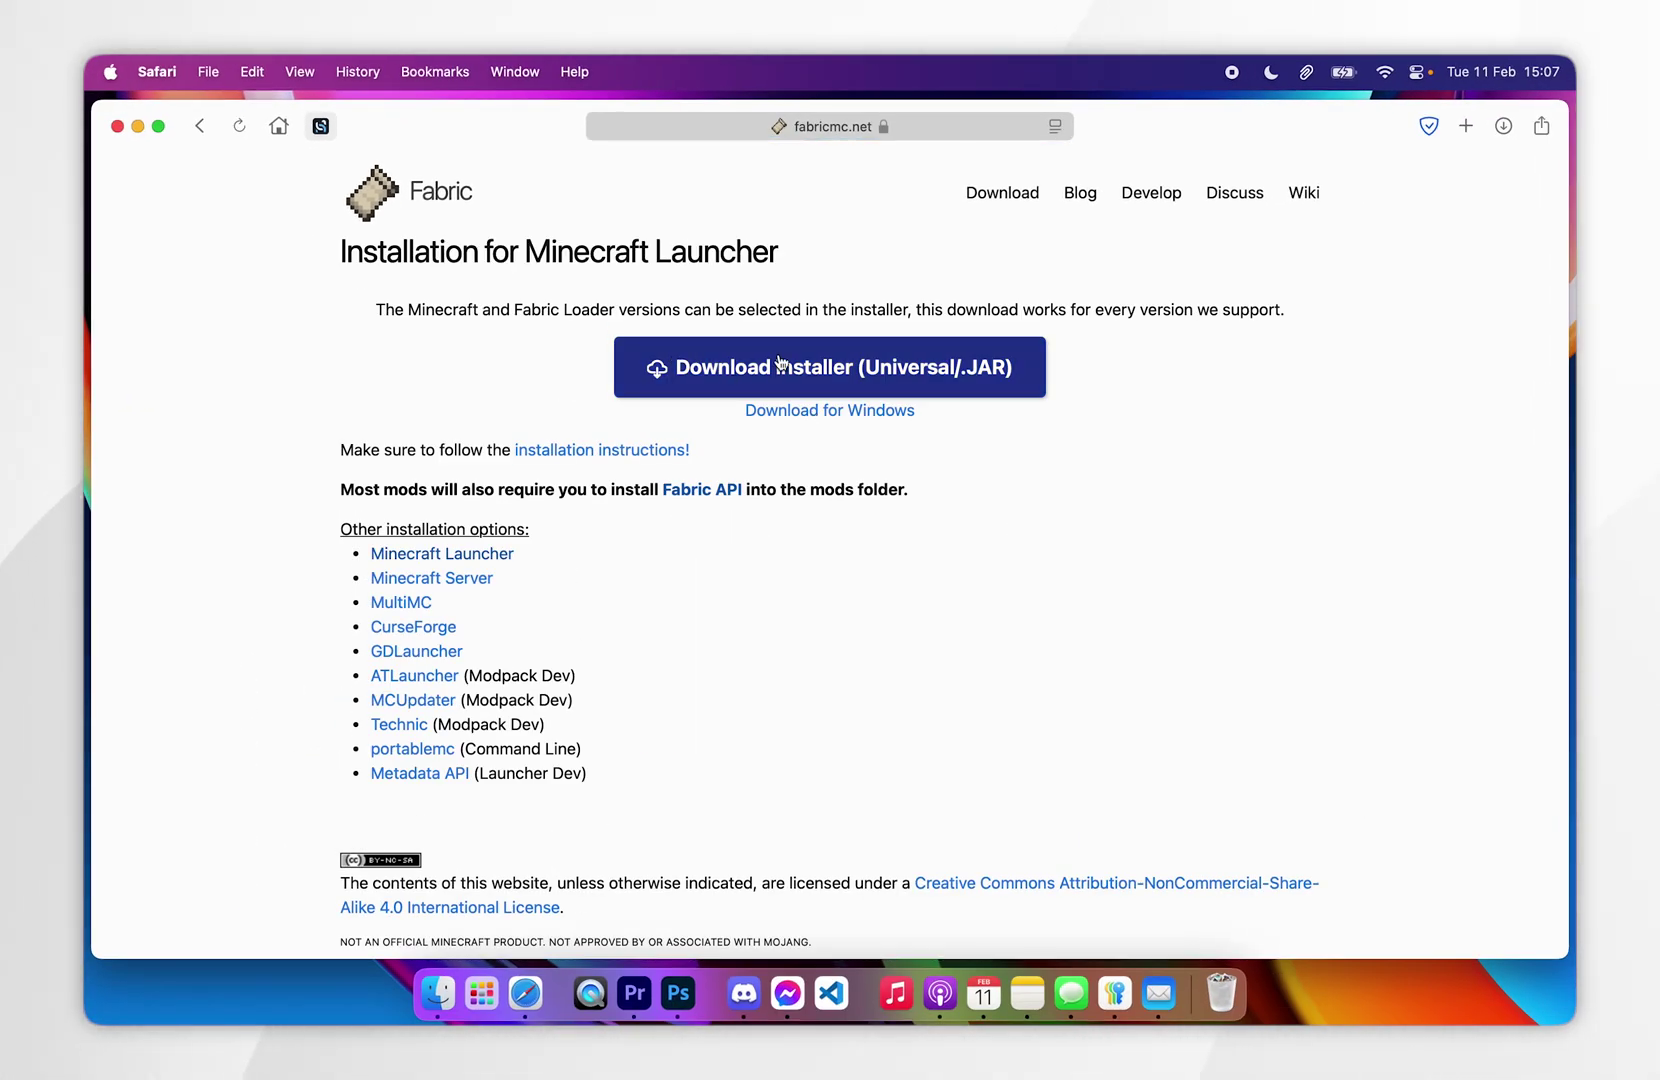
left_click(782, 366)
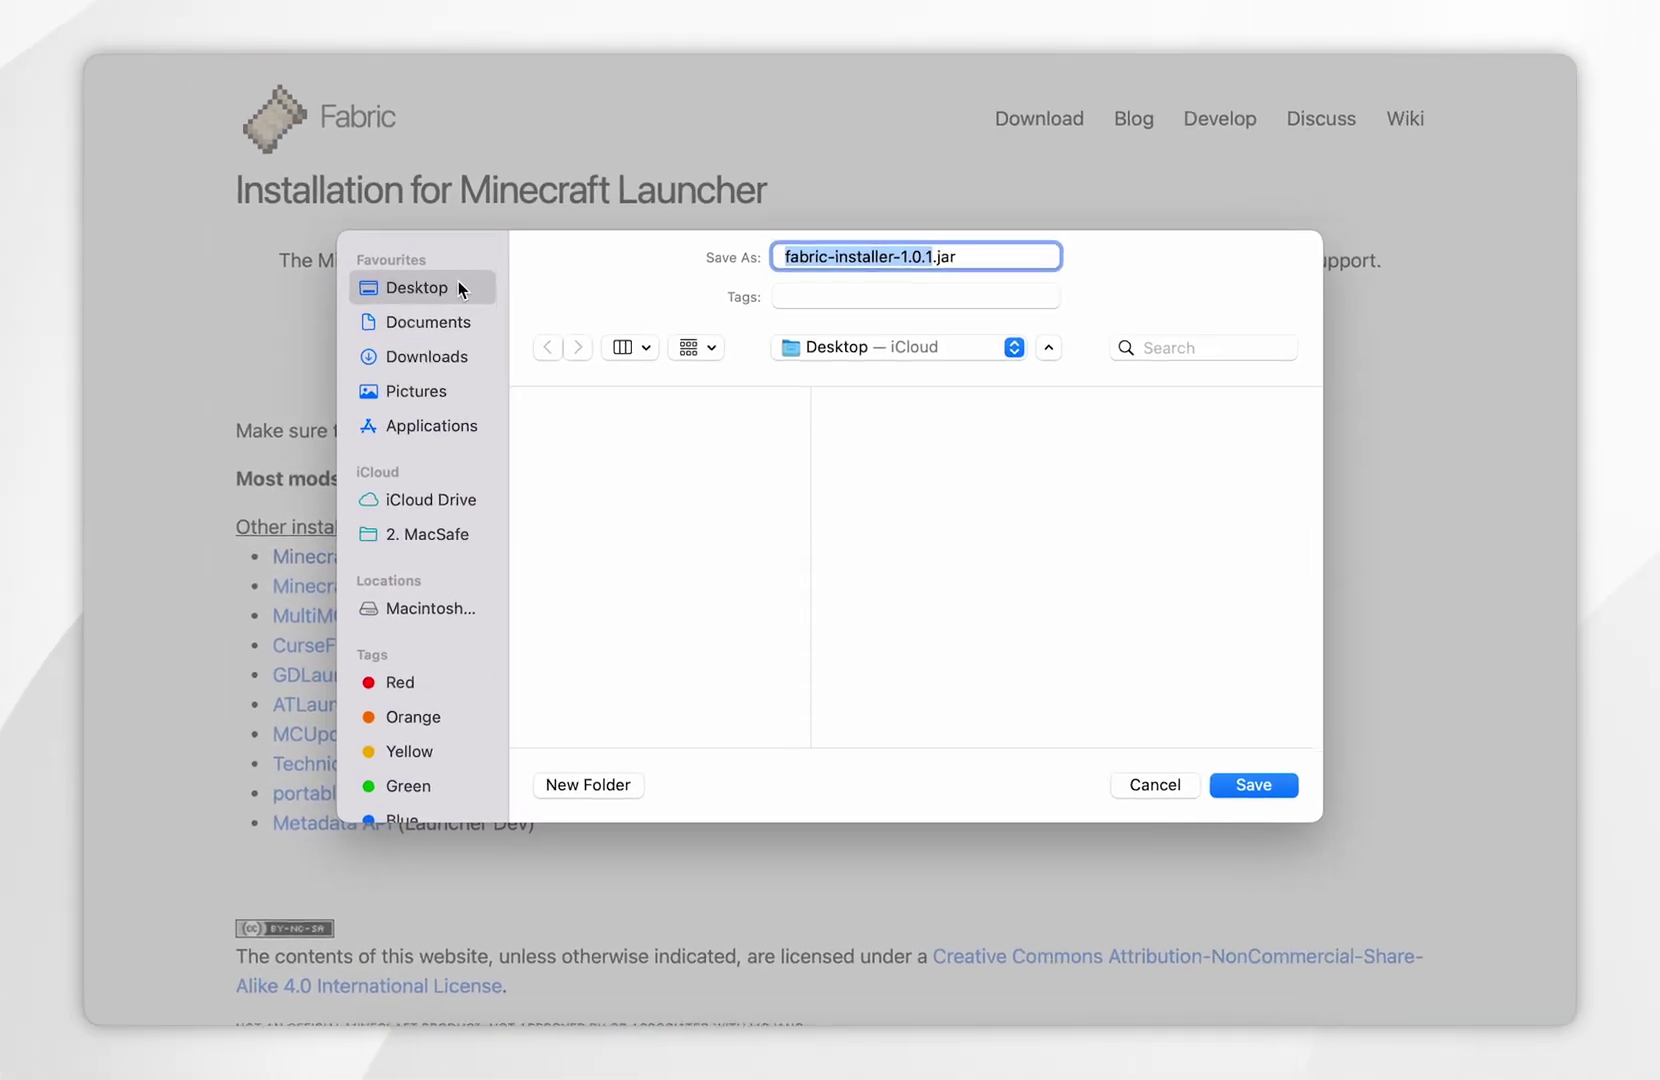
left_click(1302, 798)
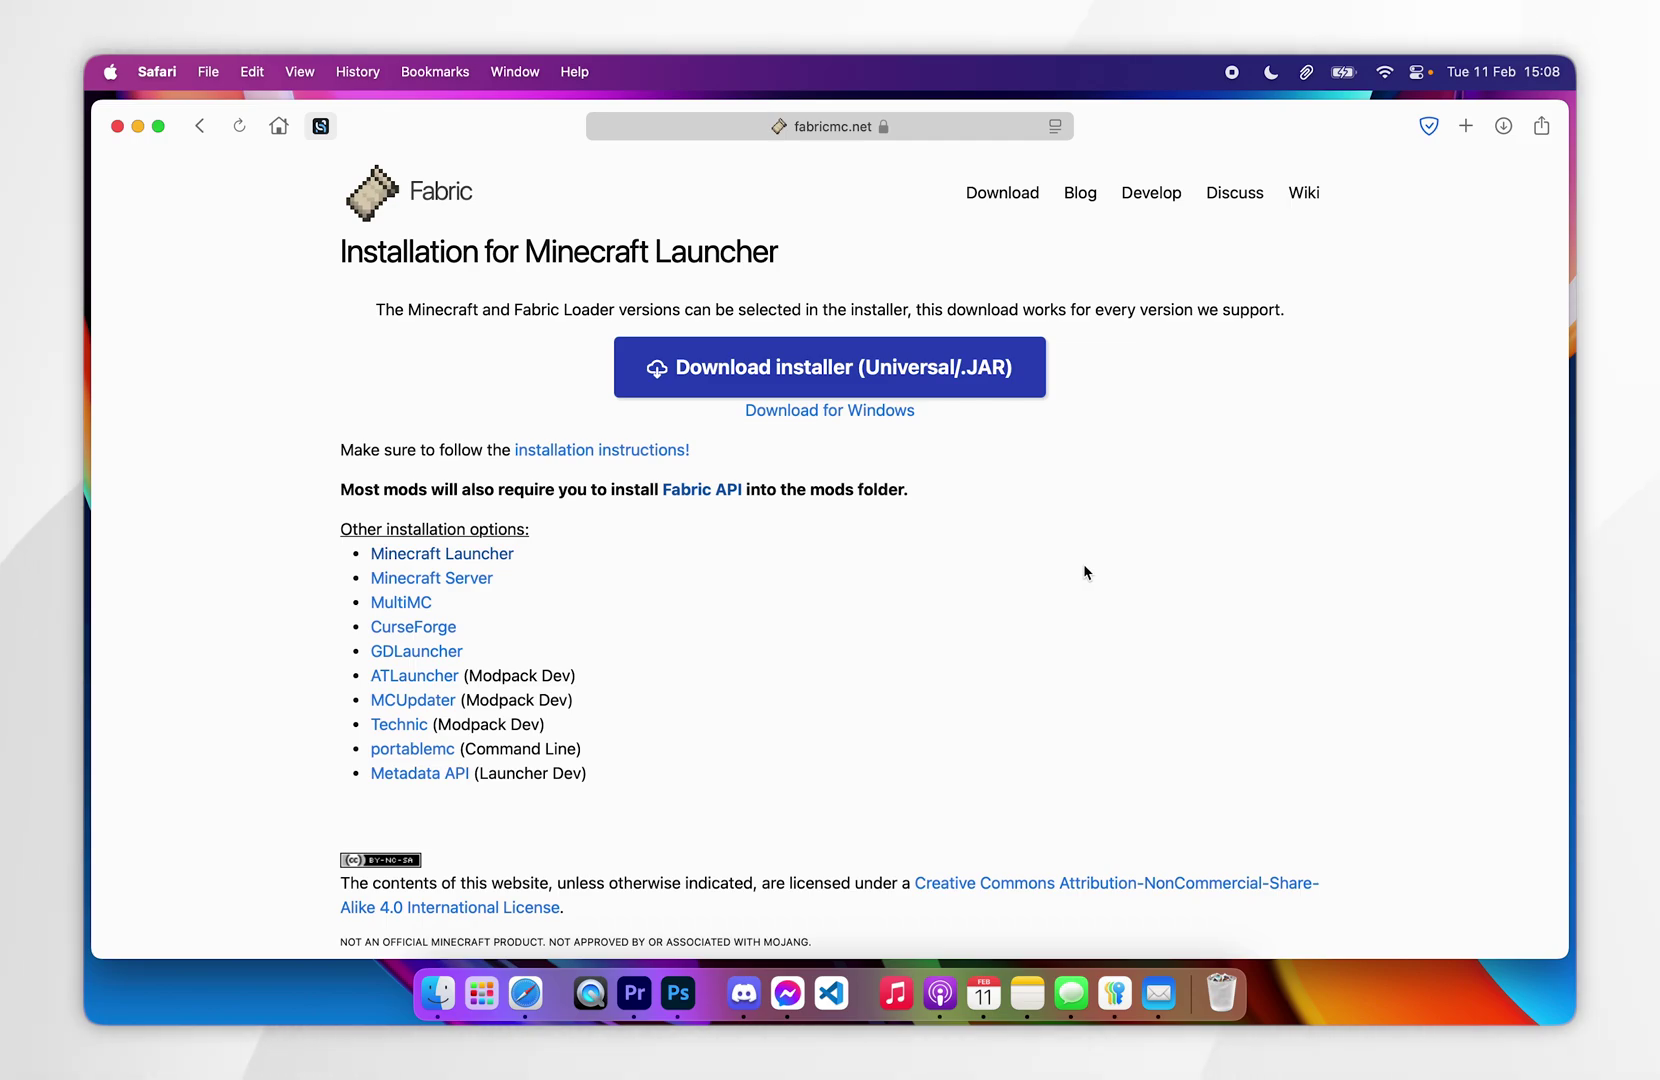
Open the Fabric API mod page on CurseForge and browse its Files list
left_click(709, 490)
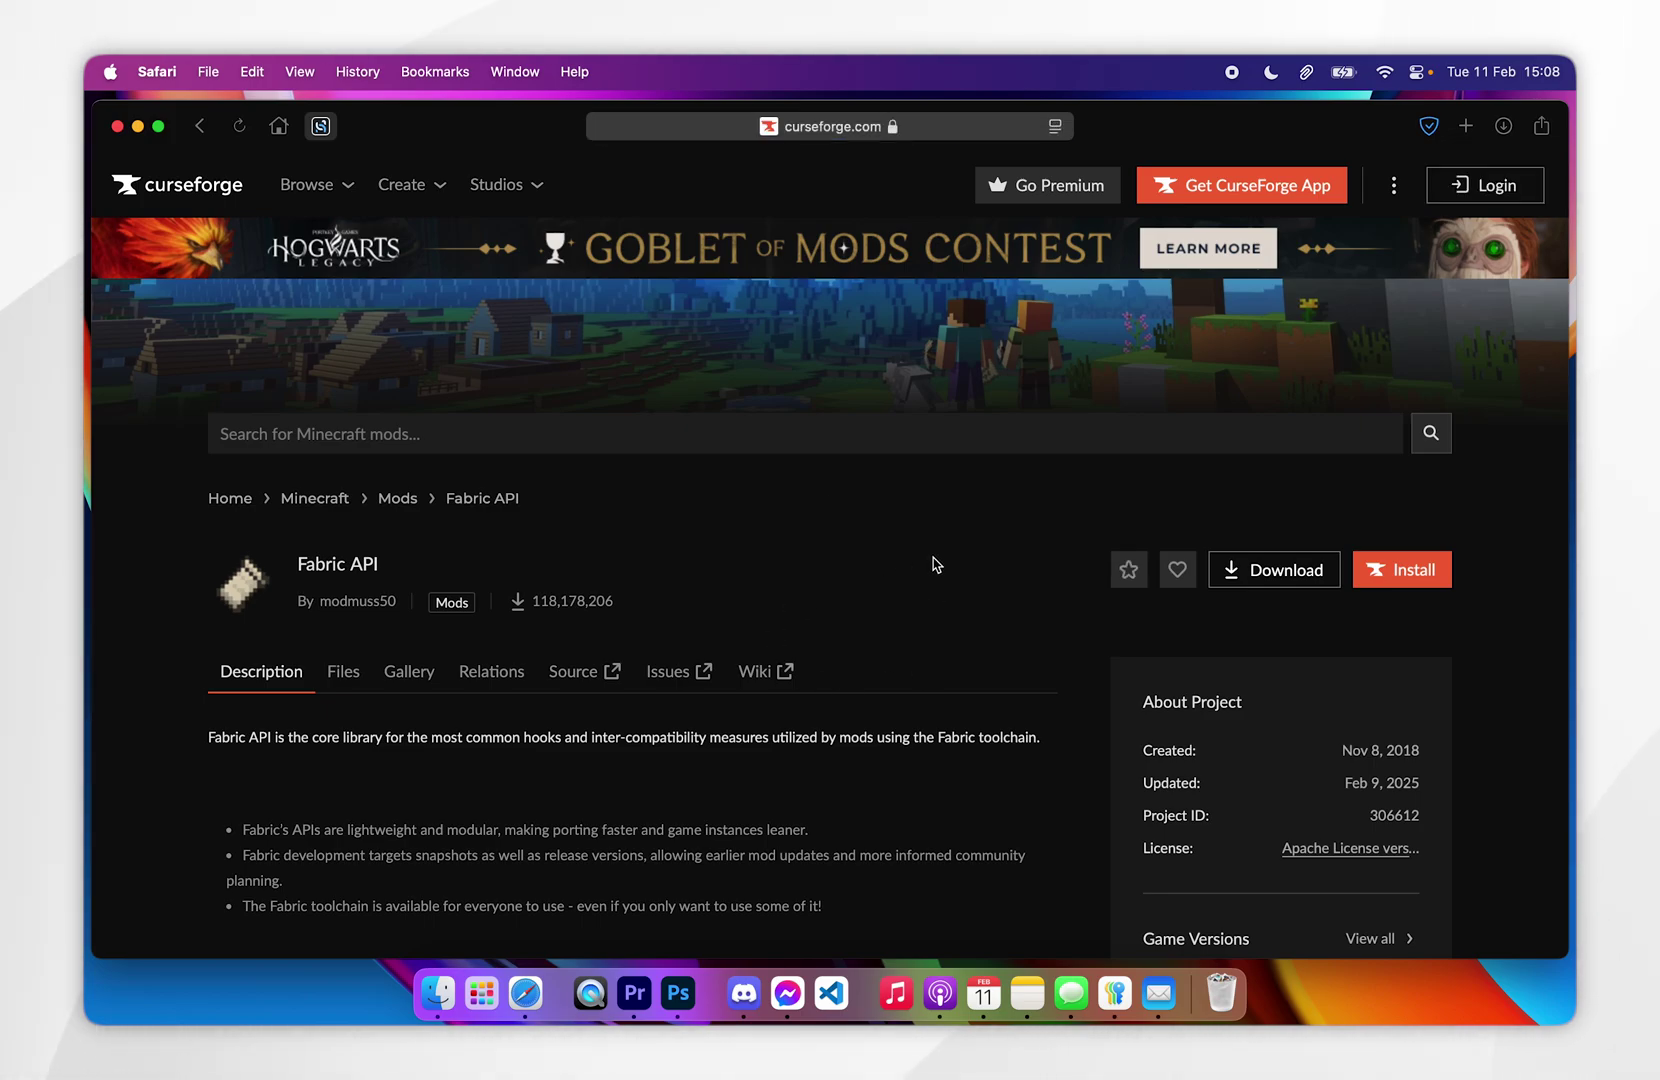
scroll(934, 563, "down", 3)
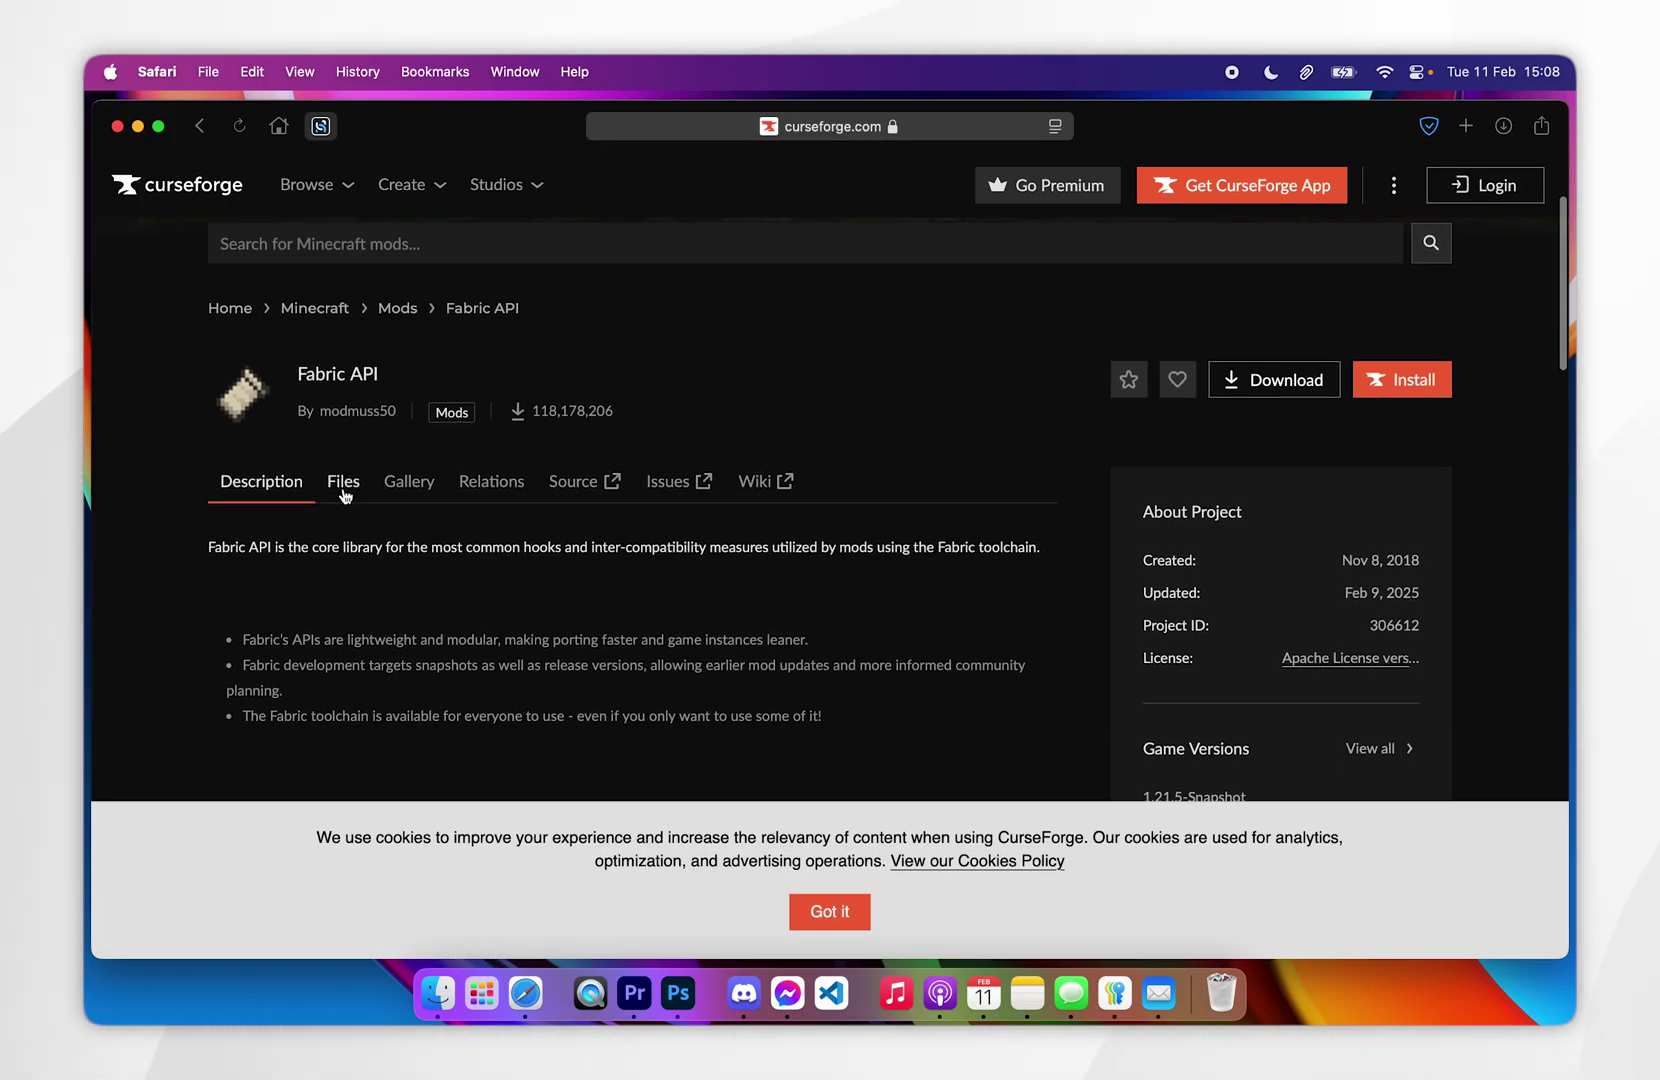
left_click(344, 483)
scroll(783, 606, "down", 5)
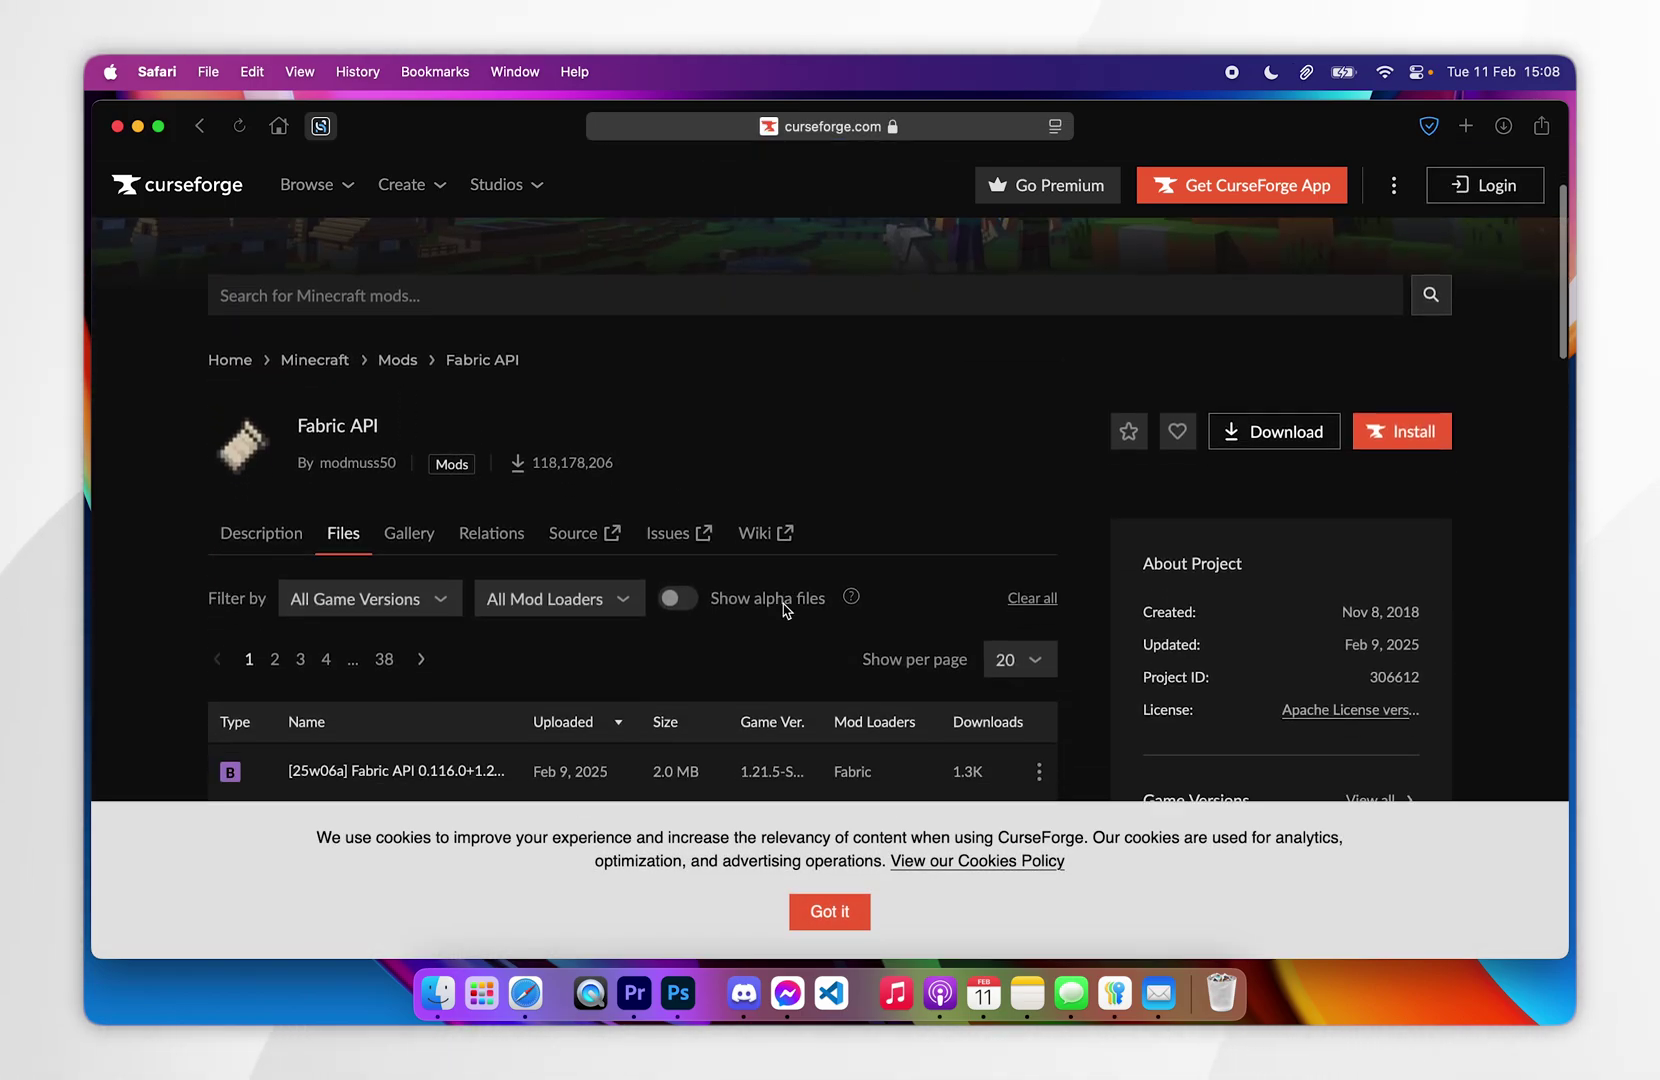
scroll(783, 610, "down", 3)
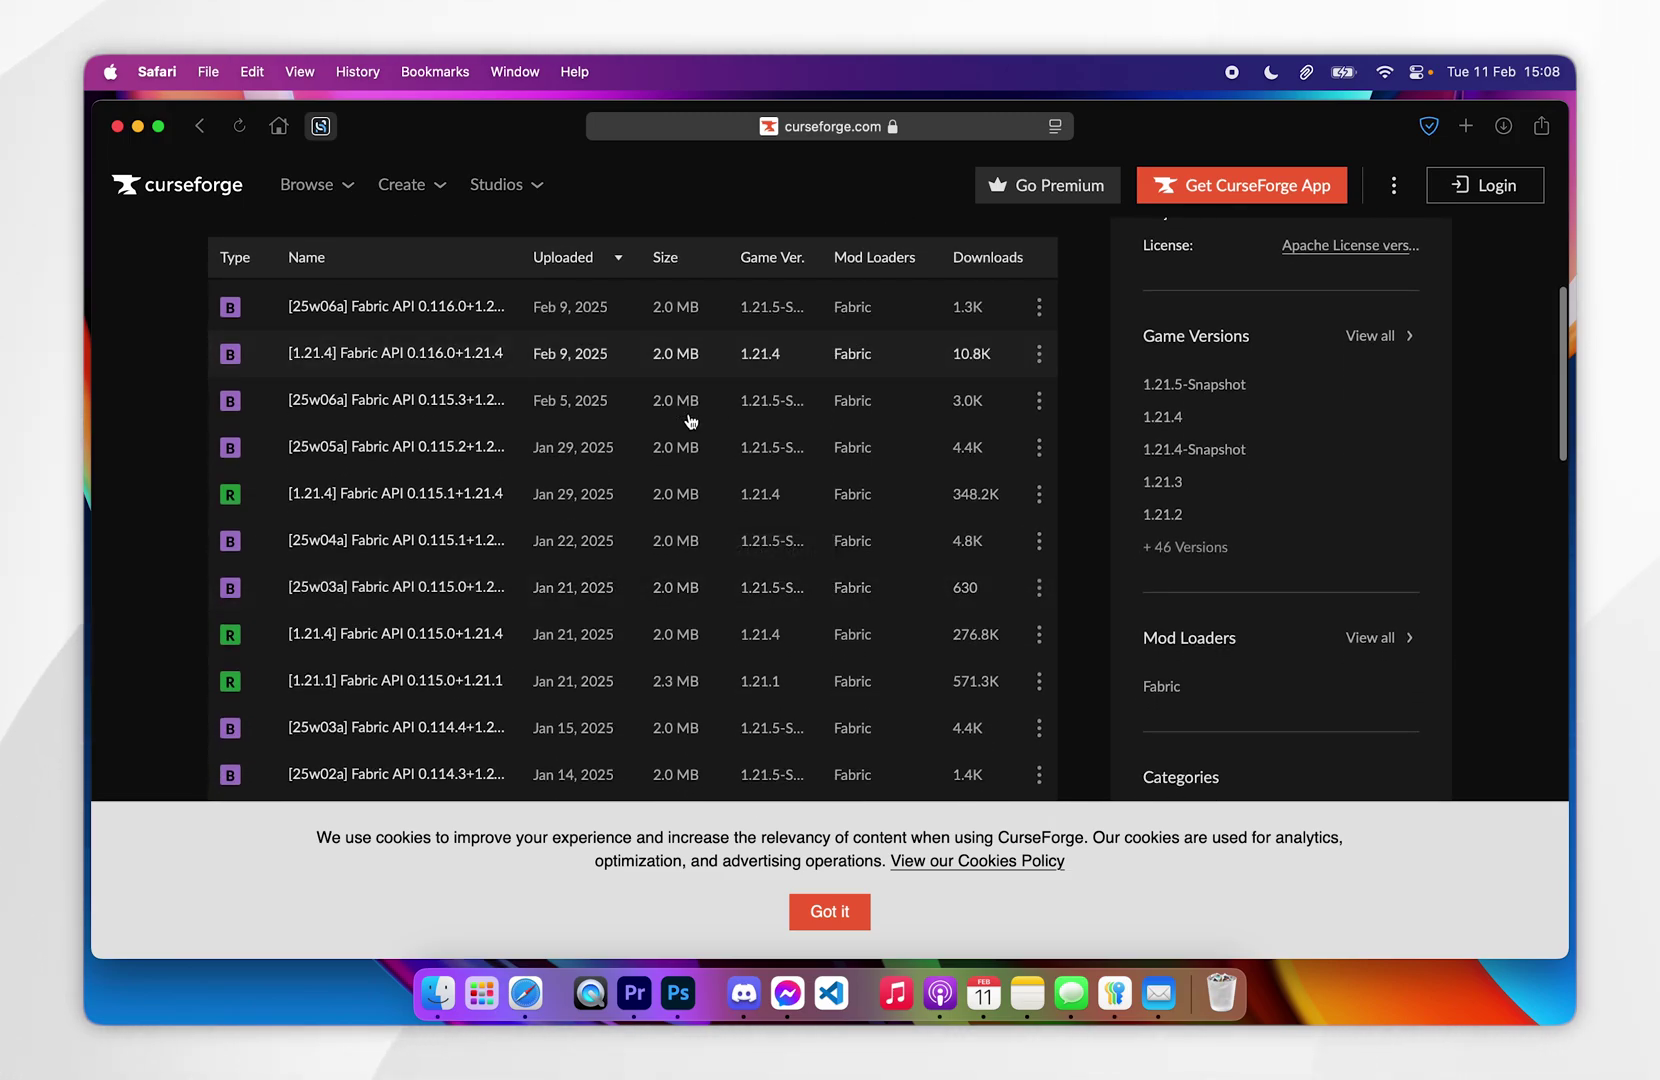
scroll(662, 627, "up", 3)
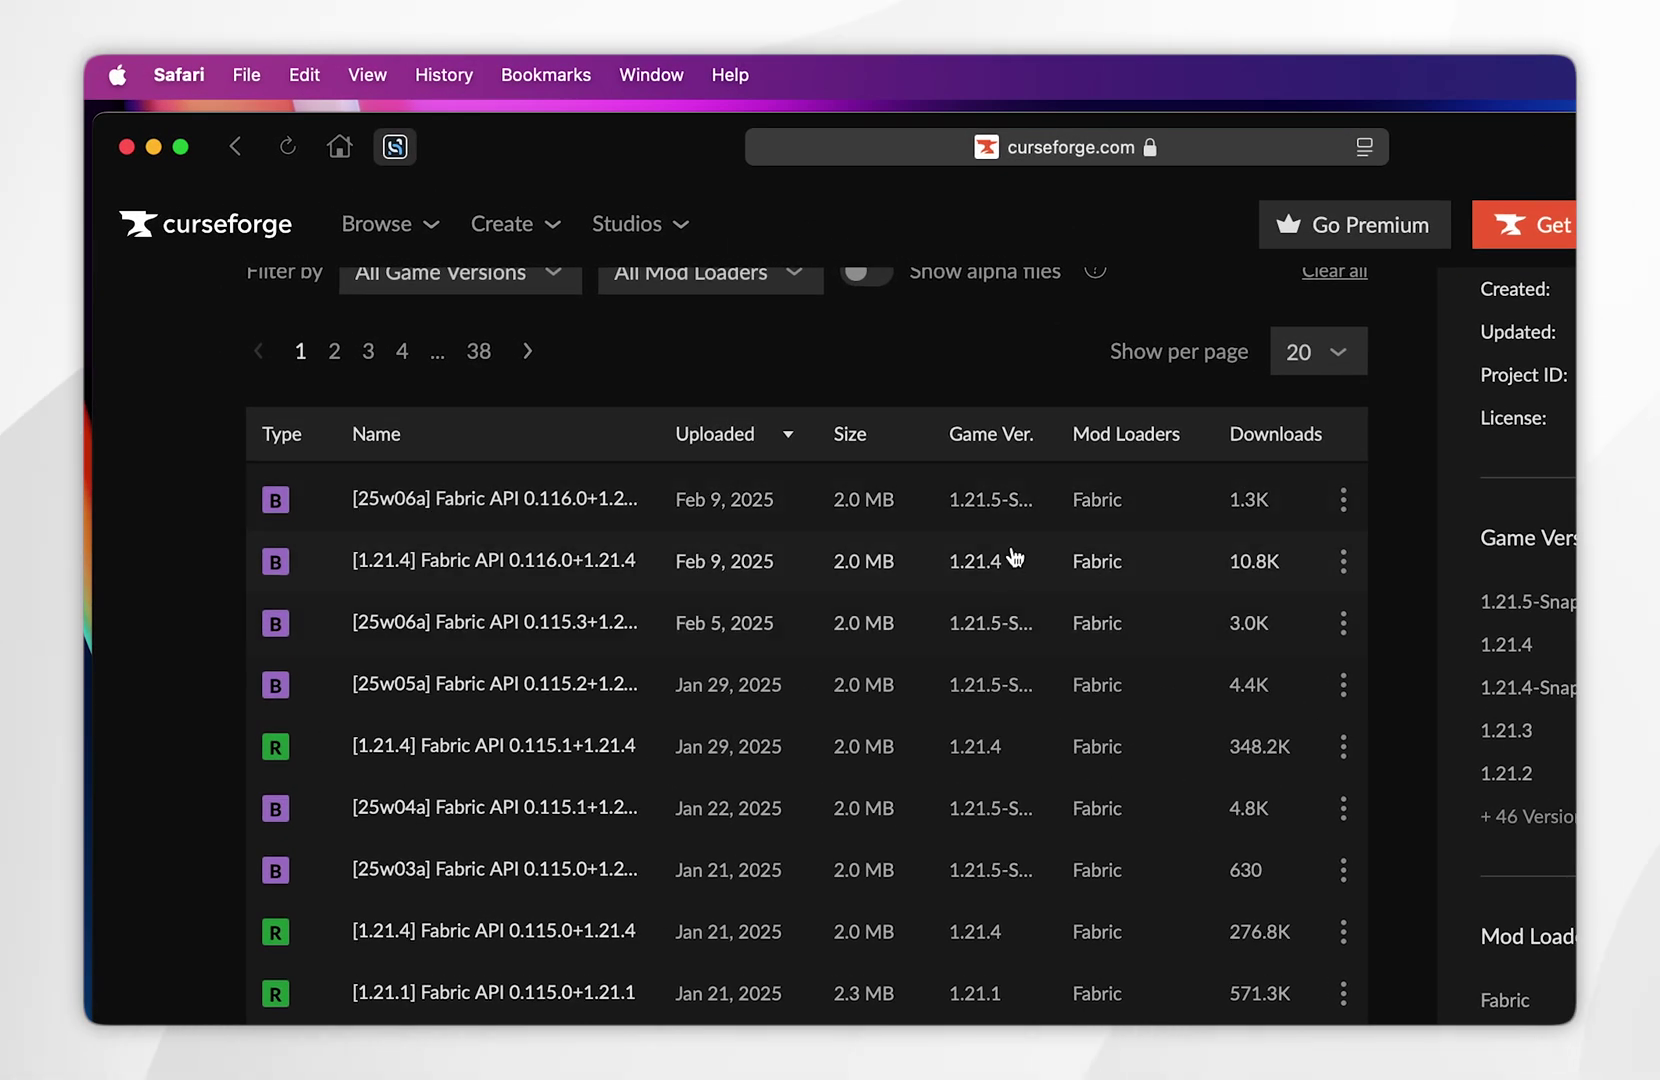
Download the [1.21.4] Fabric API 0.116.0+1.21.4 jar, allowing curseforge.com, and save it to the Desktop
left_click(612, 571)
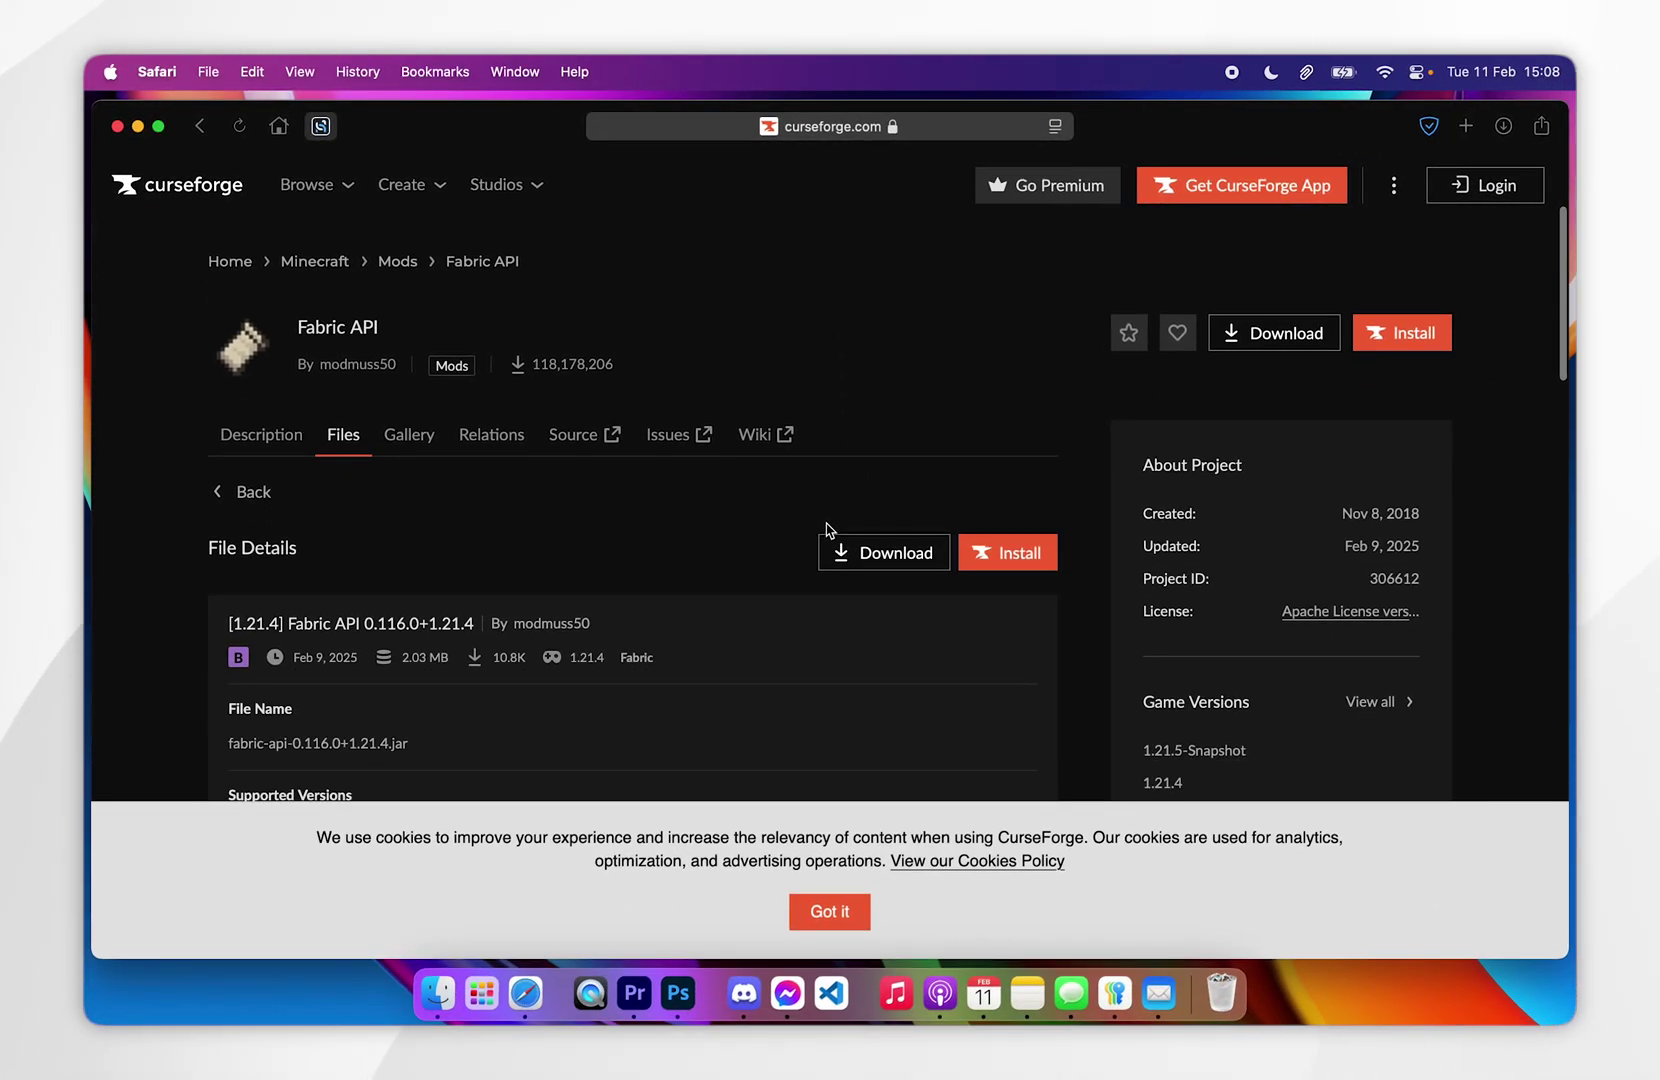
left_click(886, 556)
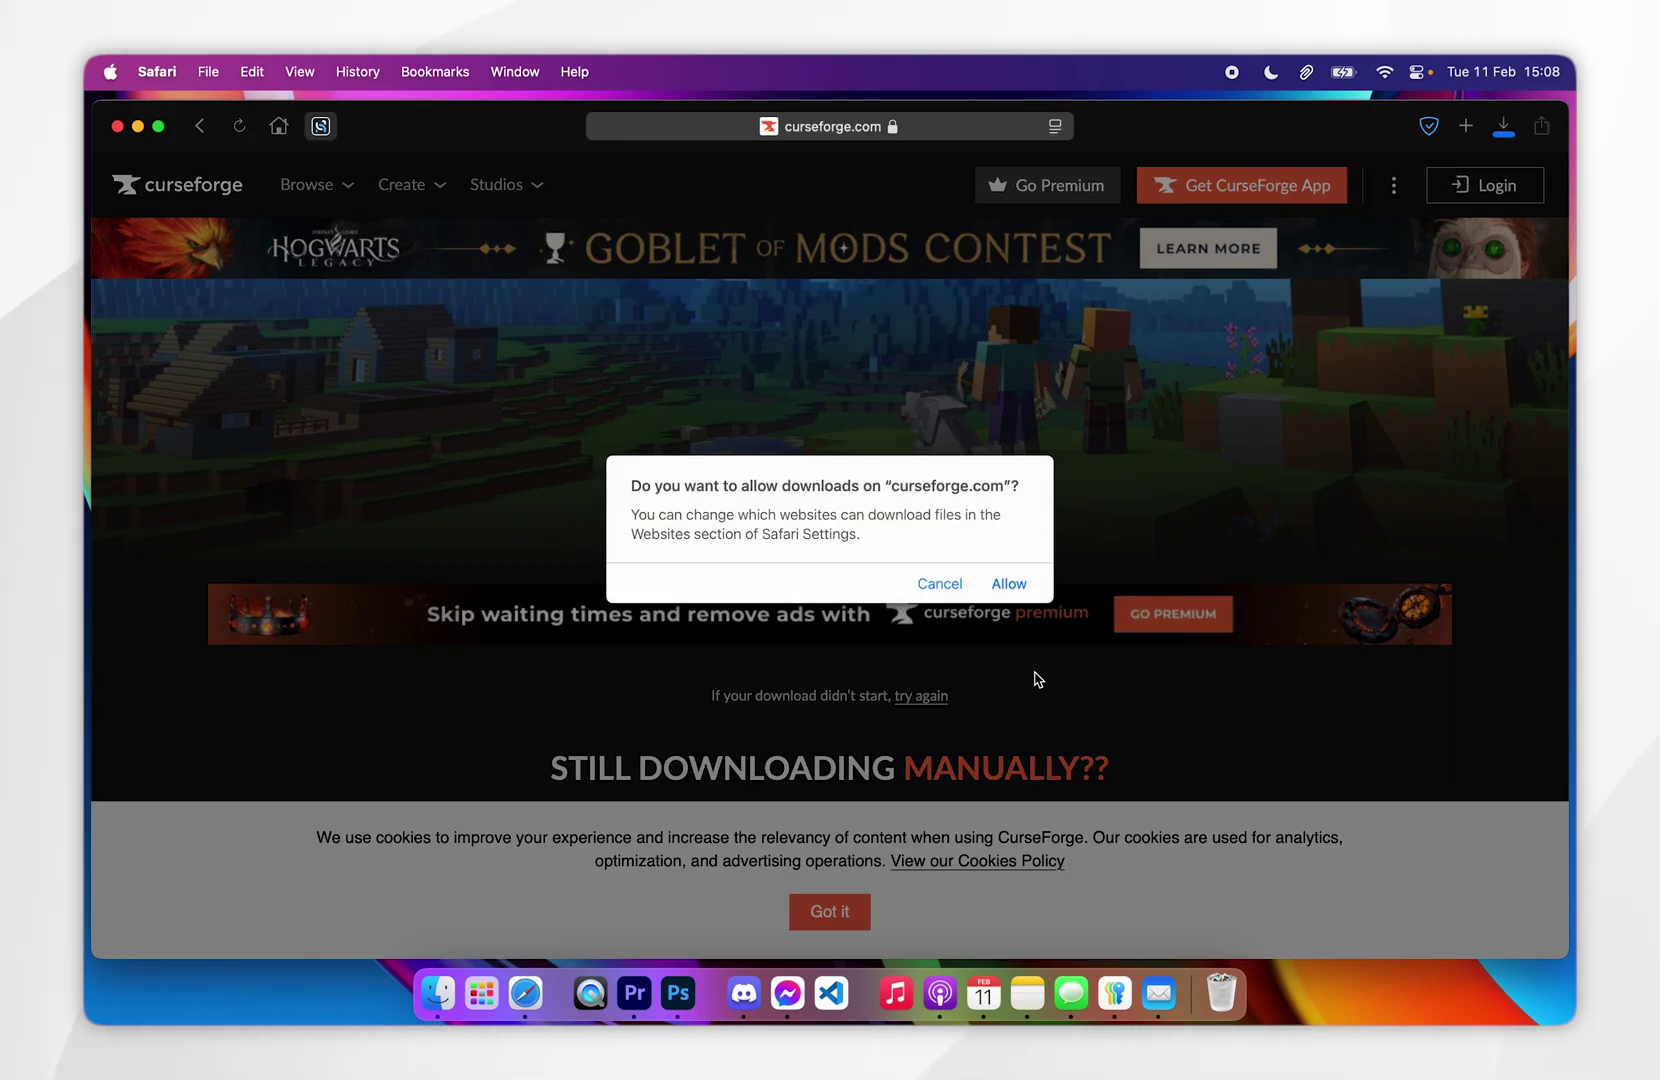
left_click(1012, 584)
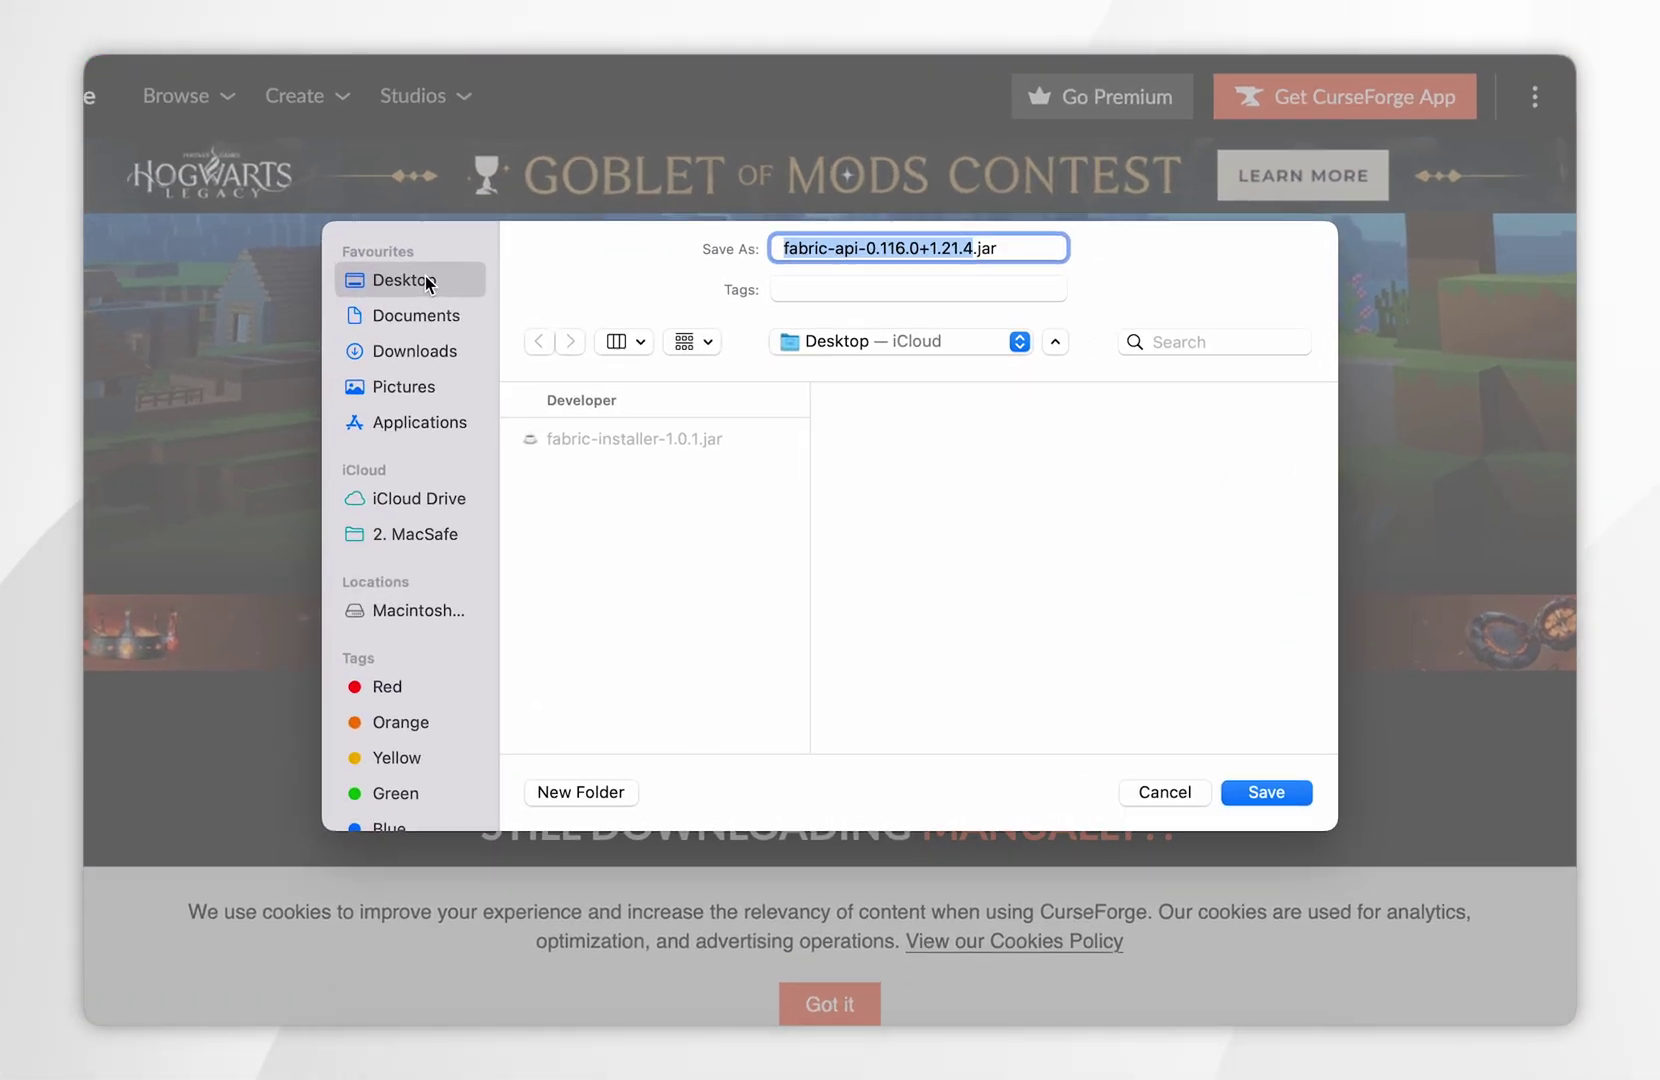
left_click(1257, 792)
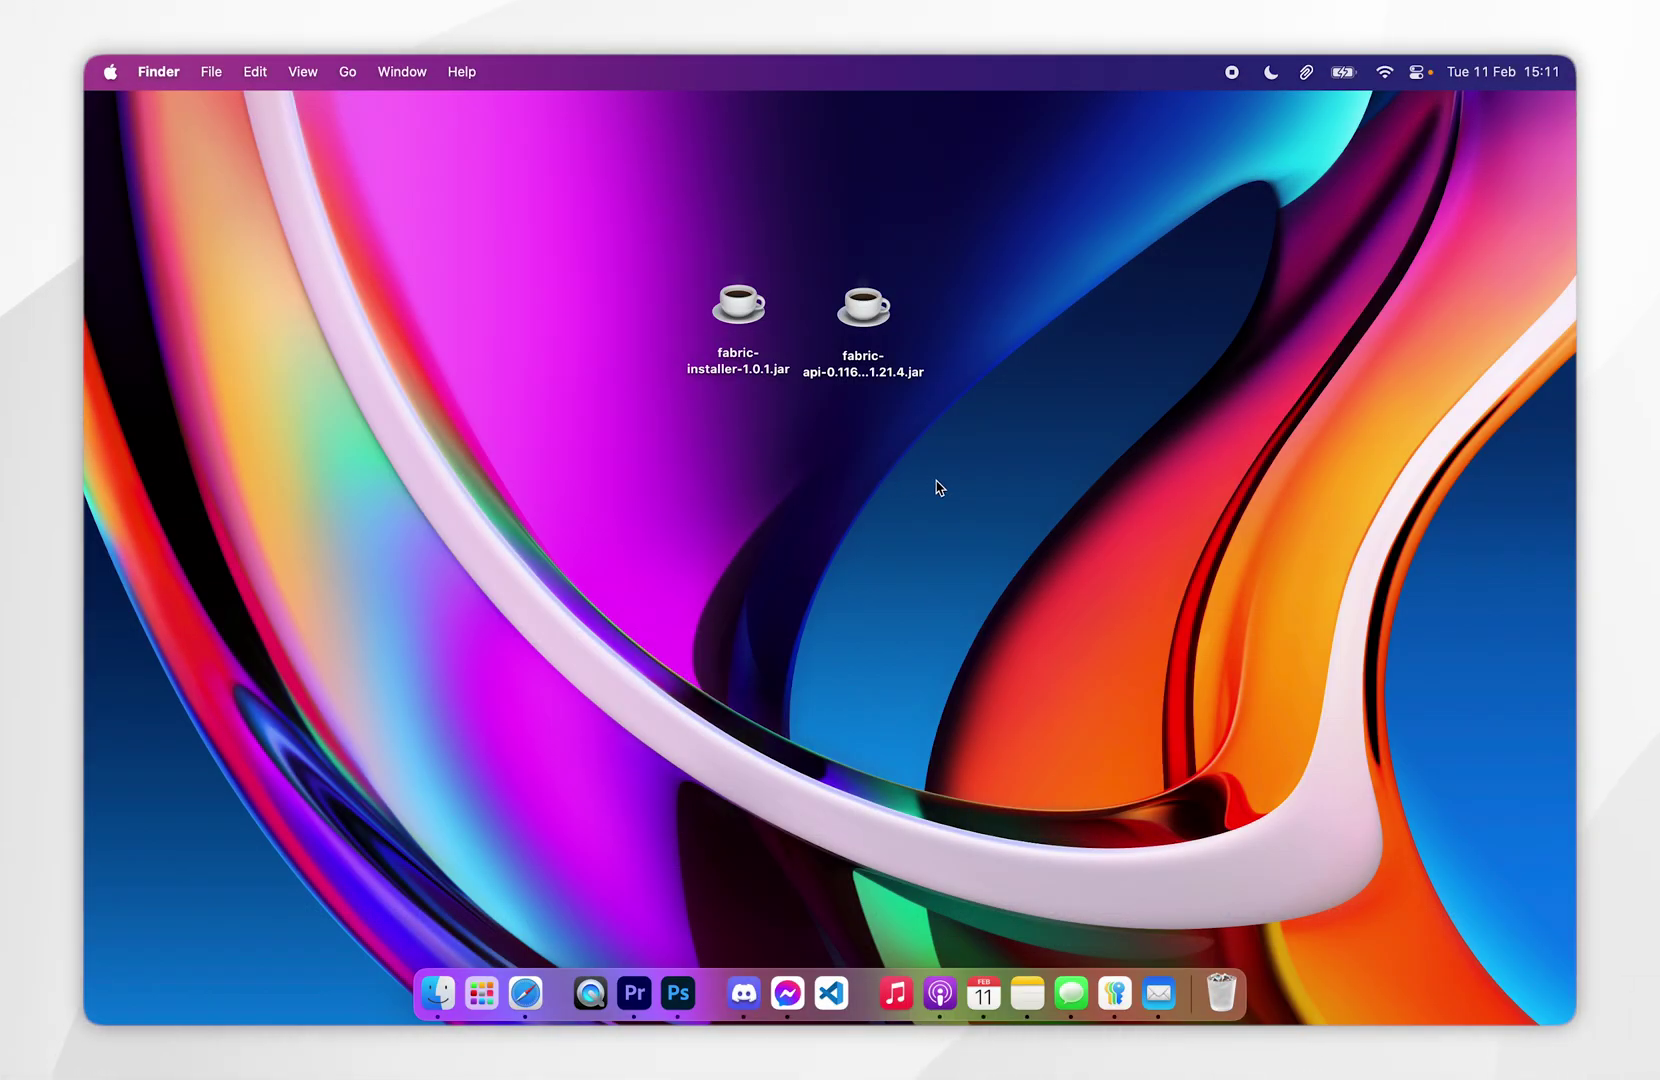
left_click_drag(938, 487, 803, 270)
left_click_drag(680, 432, 790, 264)
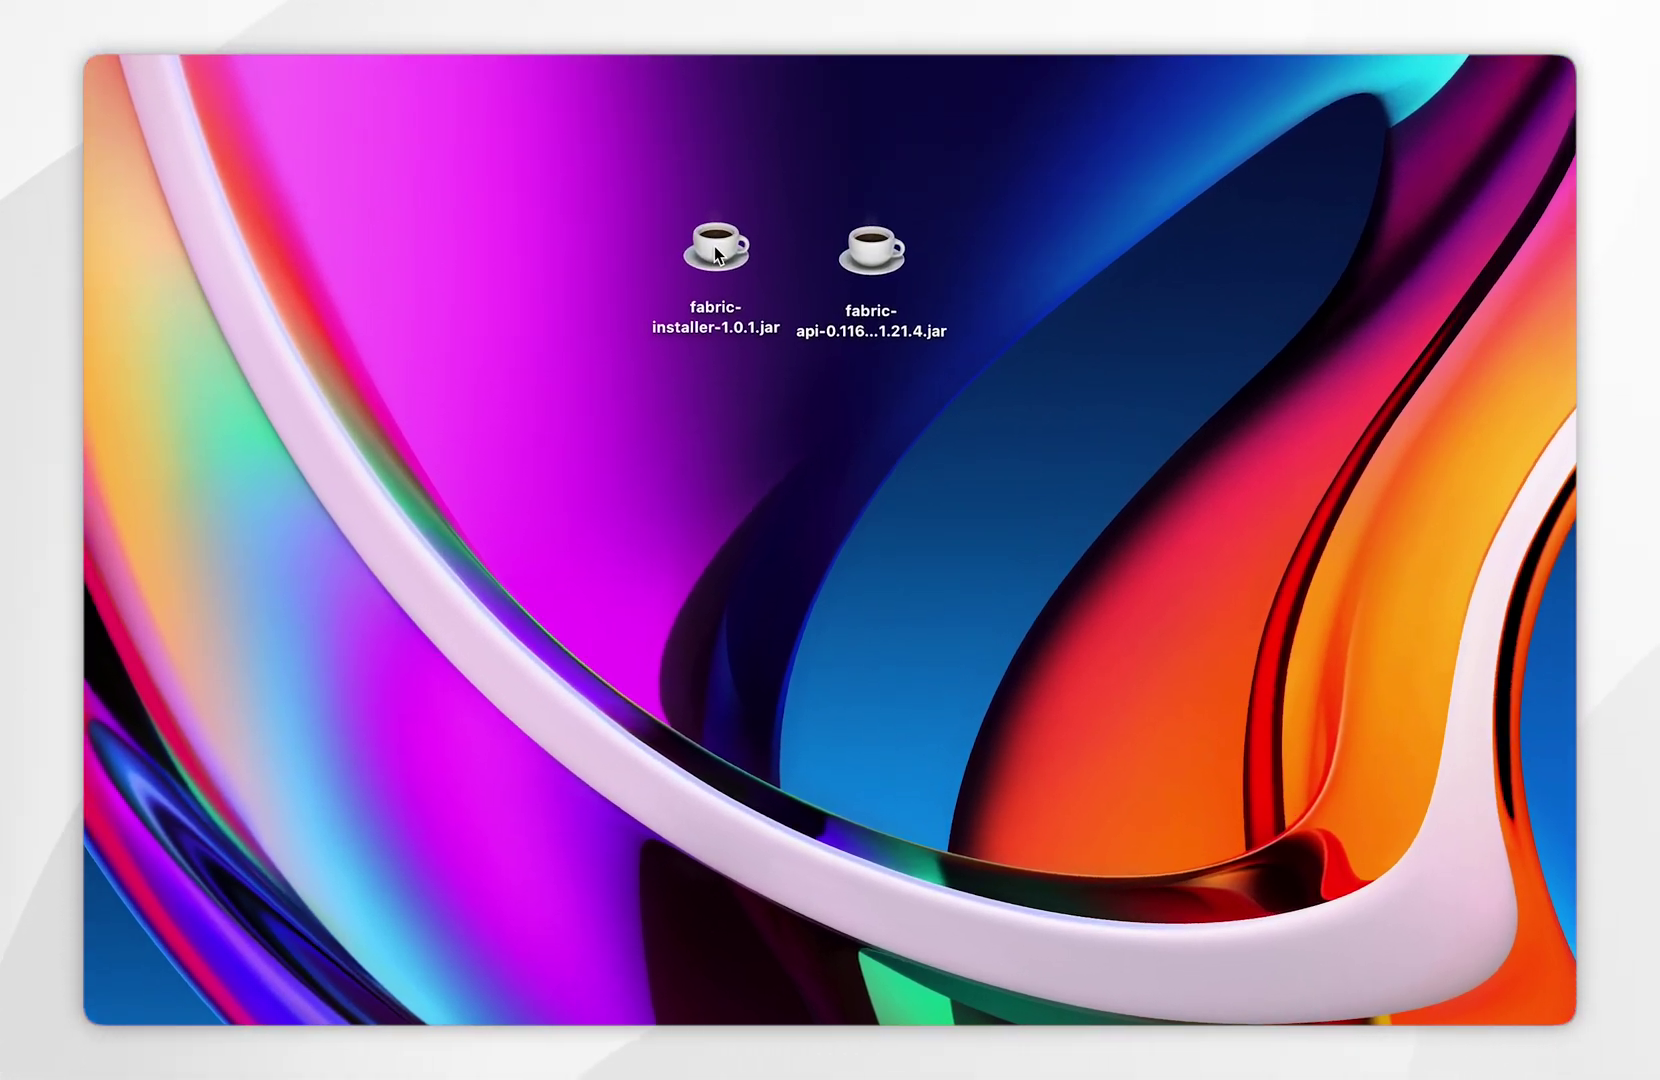
Try opening fabric-installer-1.0.1.jar directly and with the Java launcher, dismissing both Gatekeeper warnings
double_click(738, 306)
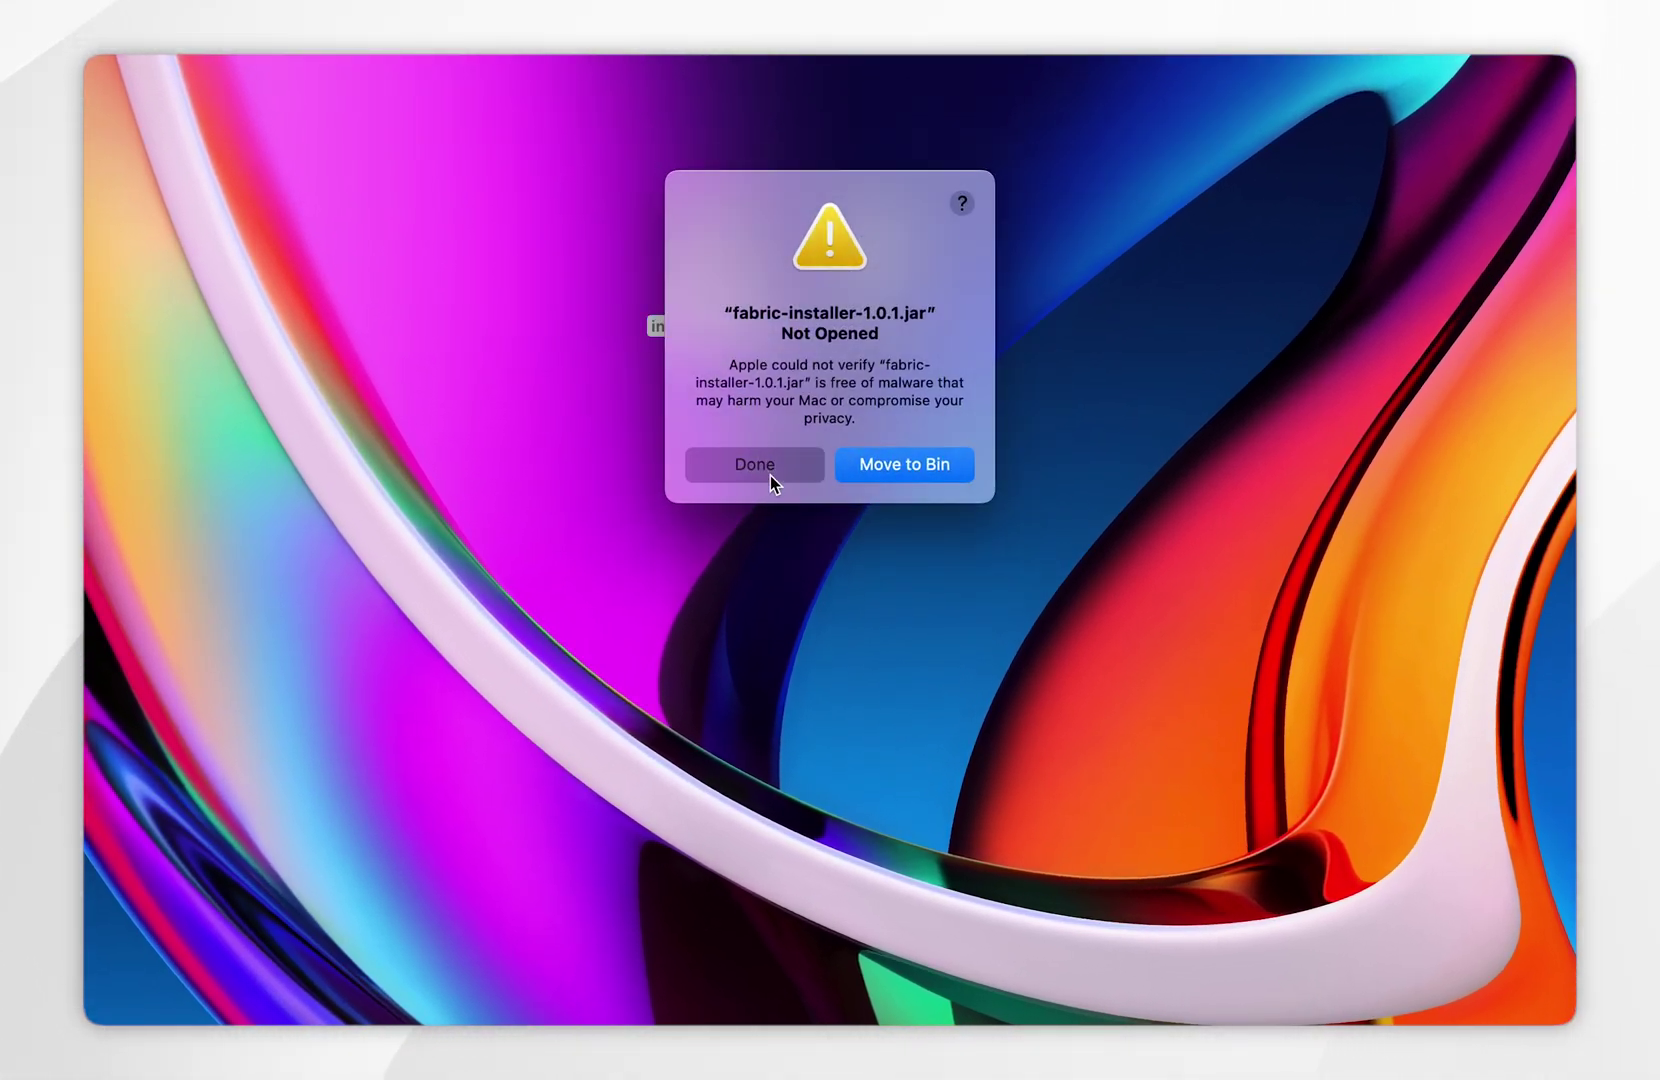
left_click(770, 475)
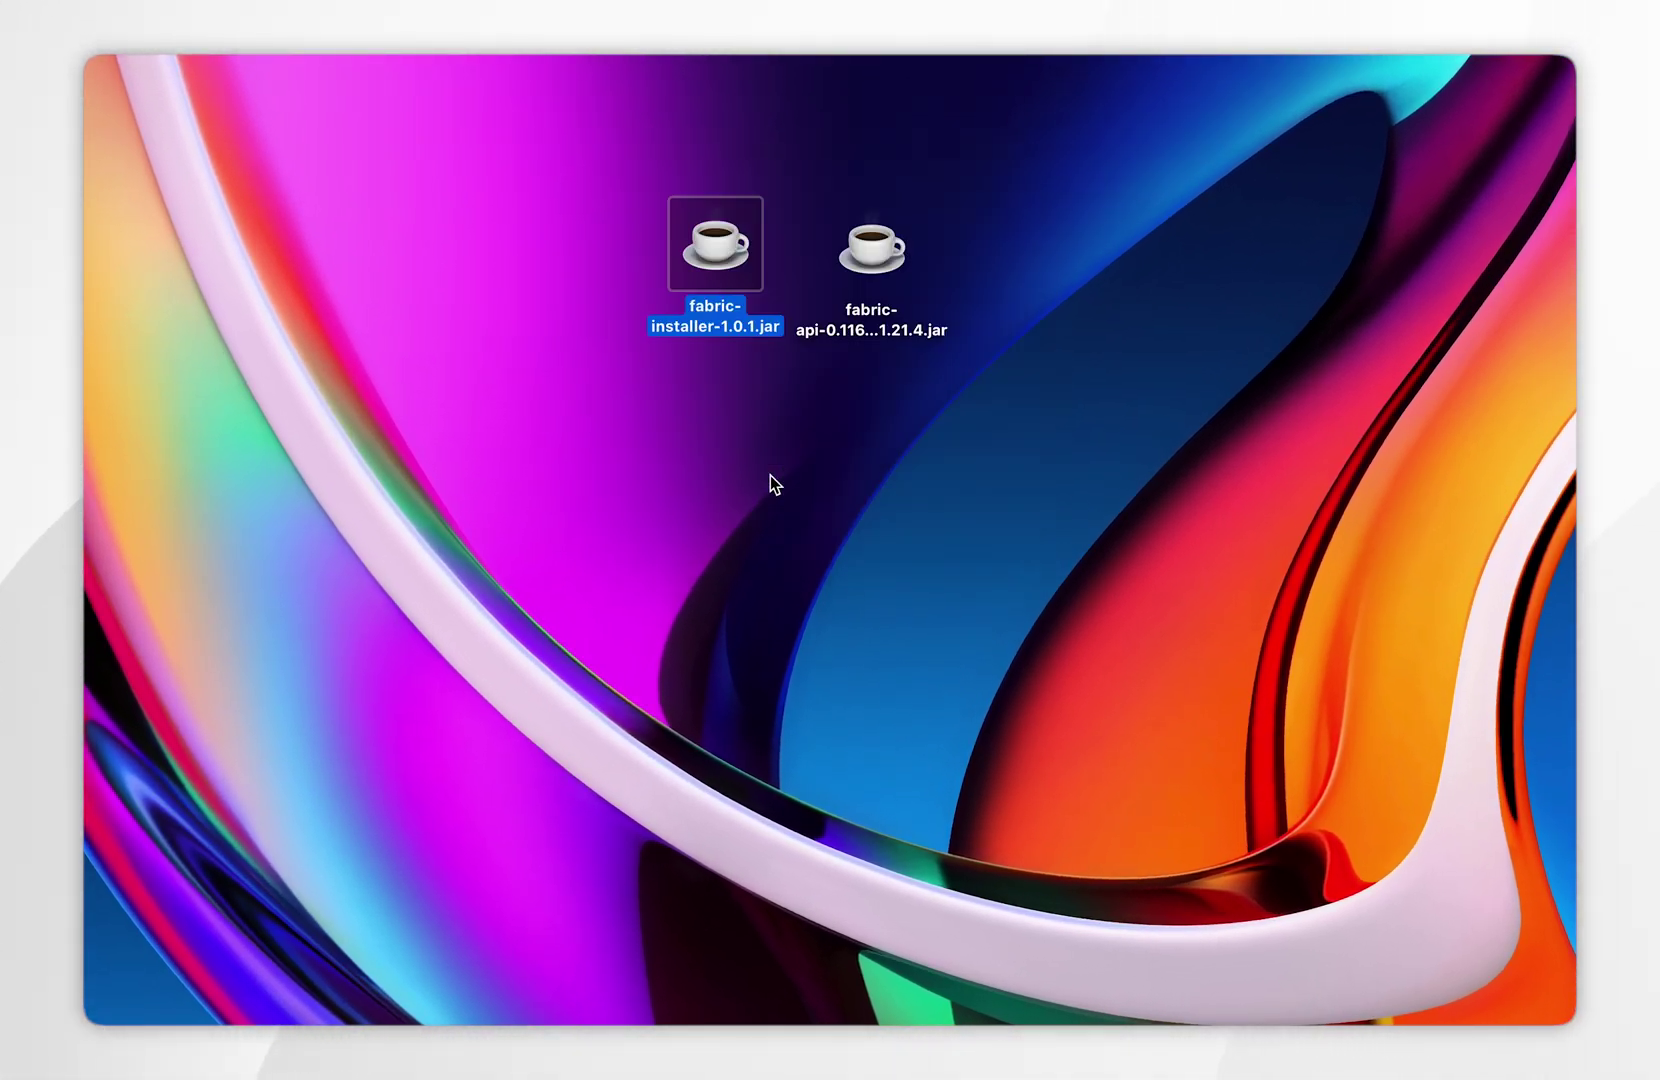
right_click(722, 243)
mouse_move(753, 281)
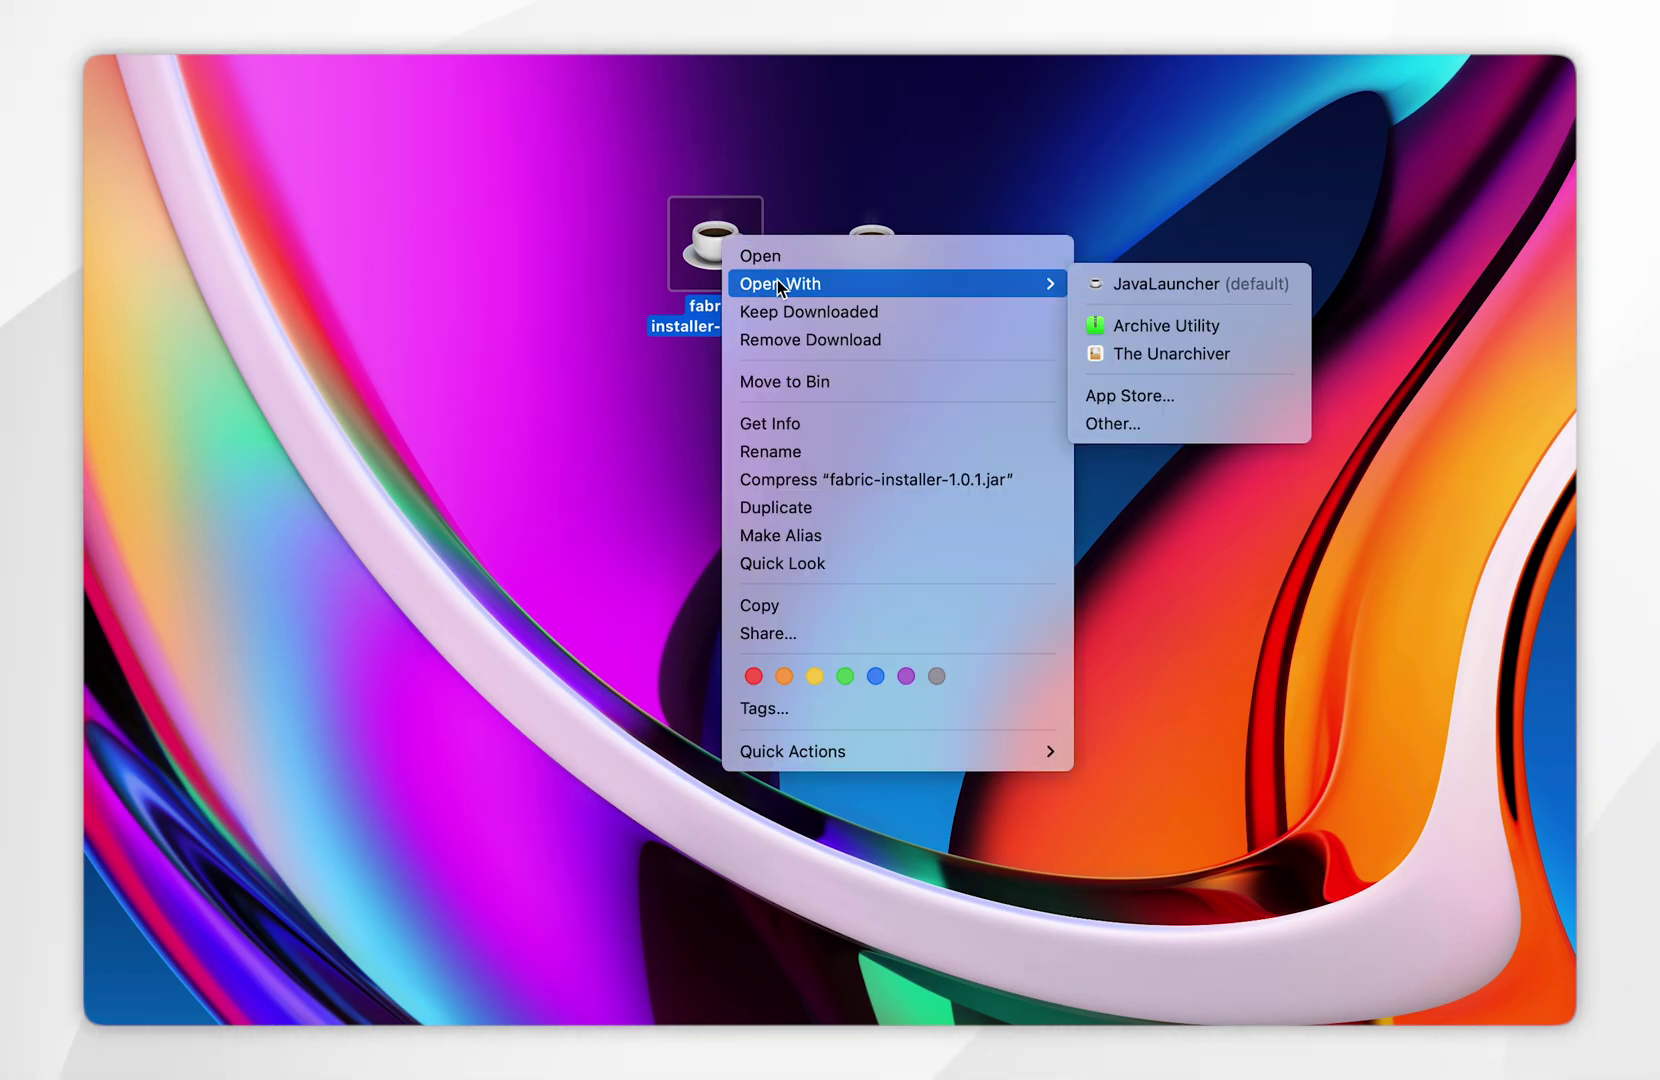
left_click(1145, 284)
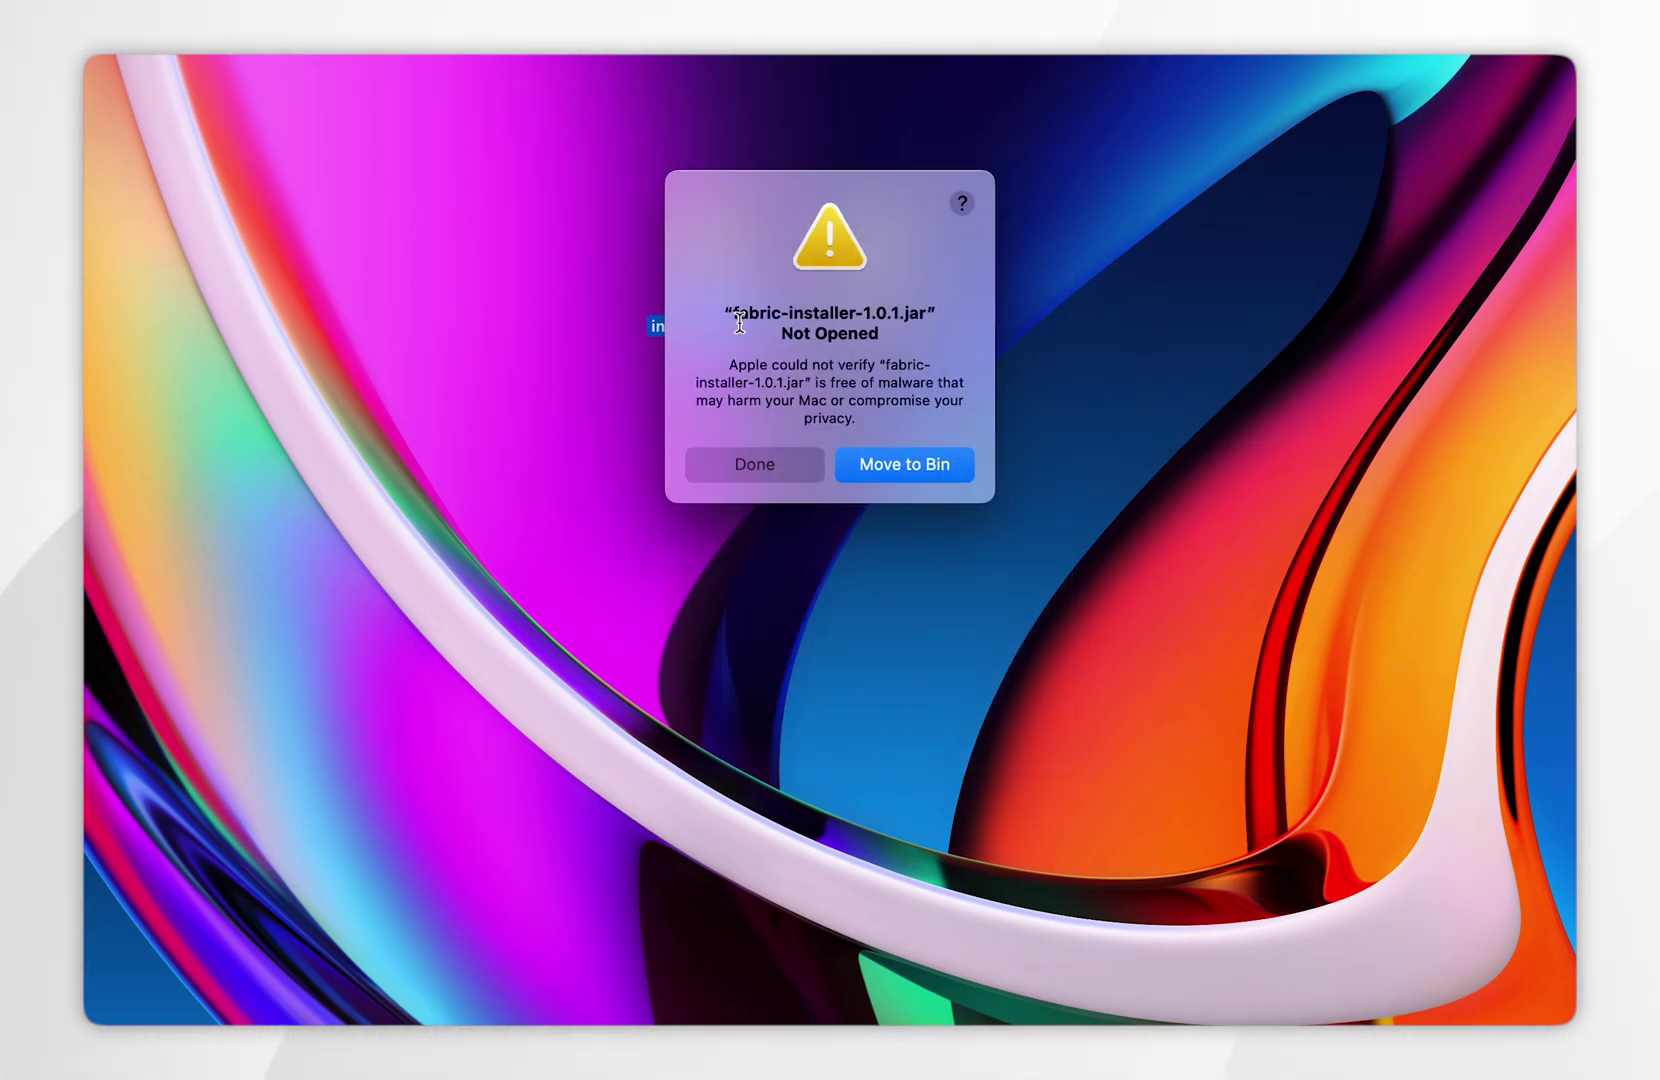
left_click(752, 464)
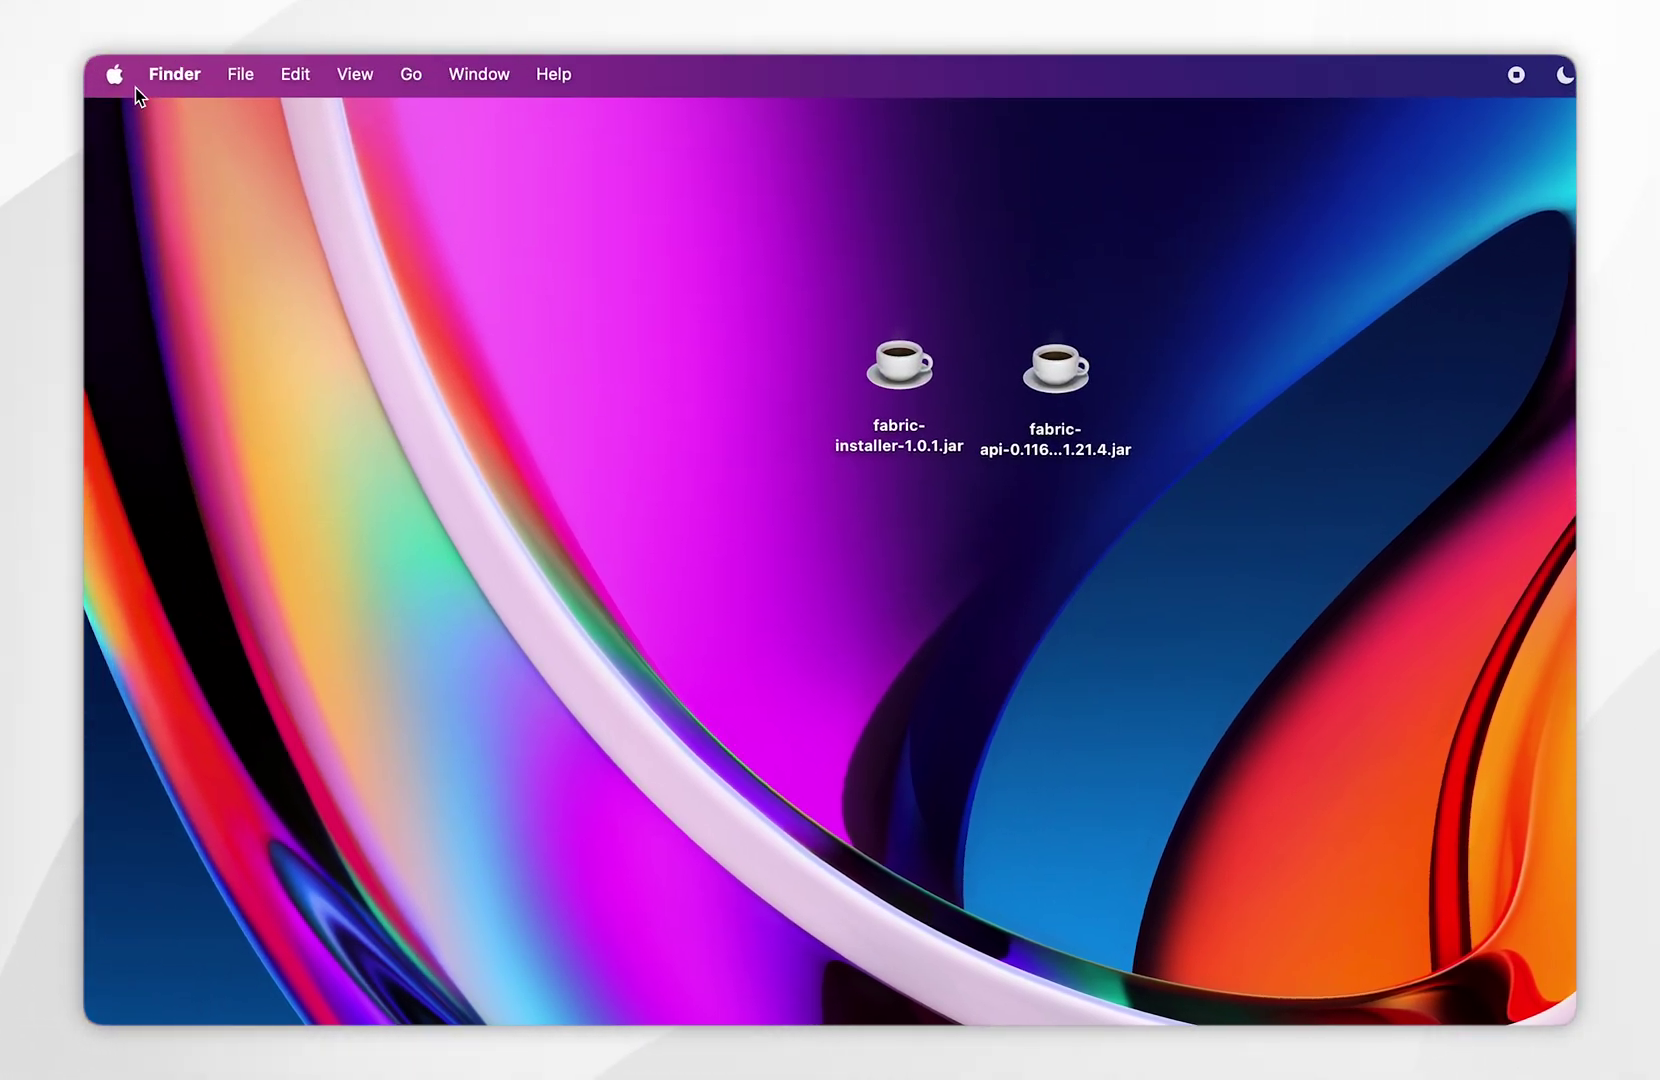
Open System Settings to the Privacy & Security pane
left_click(121, 82)
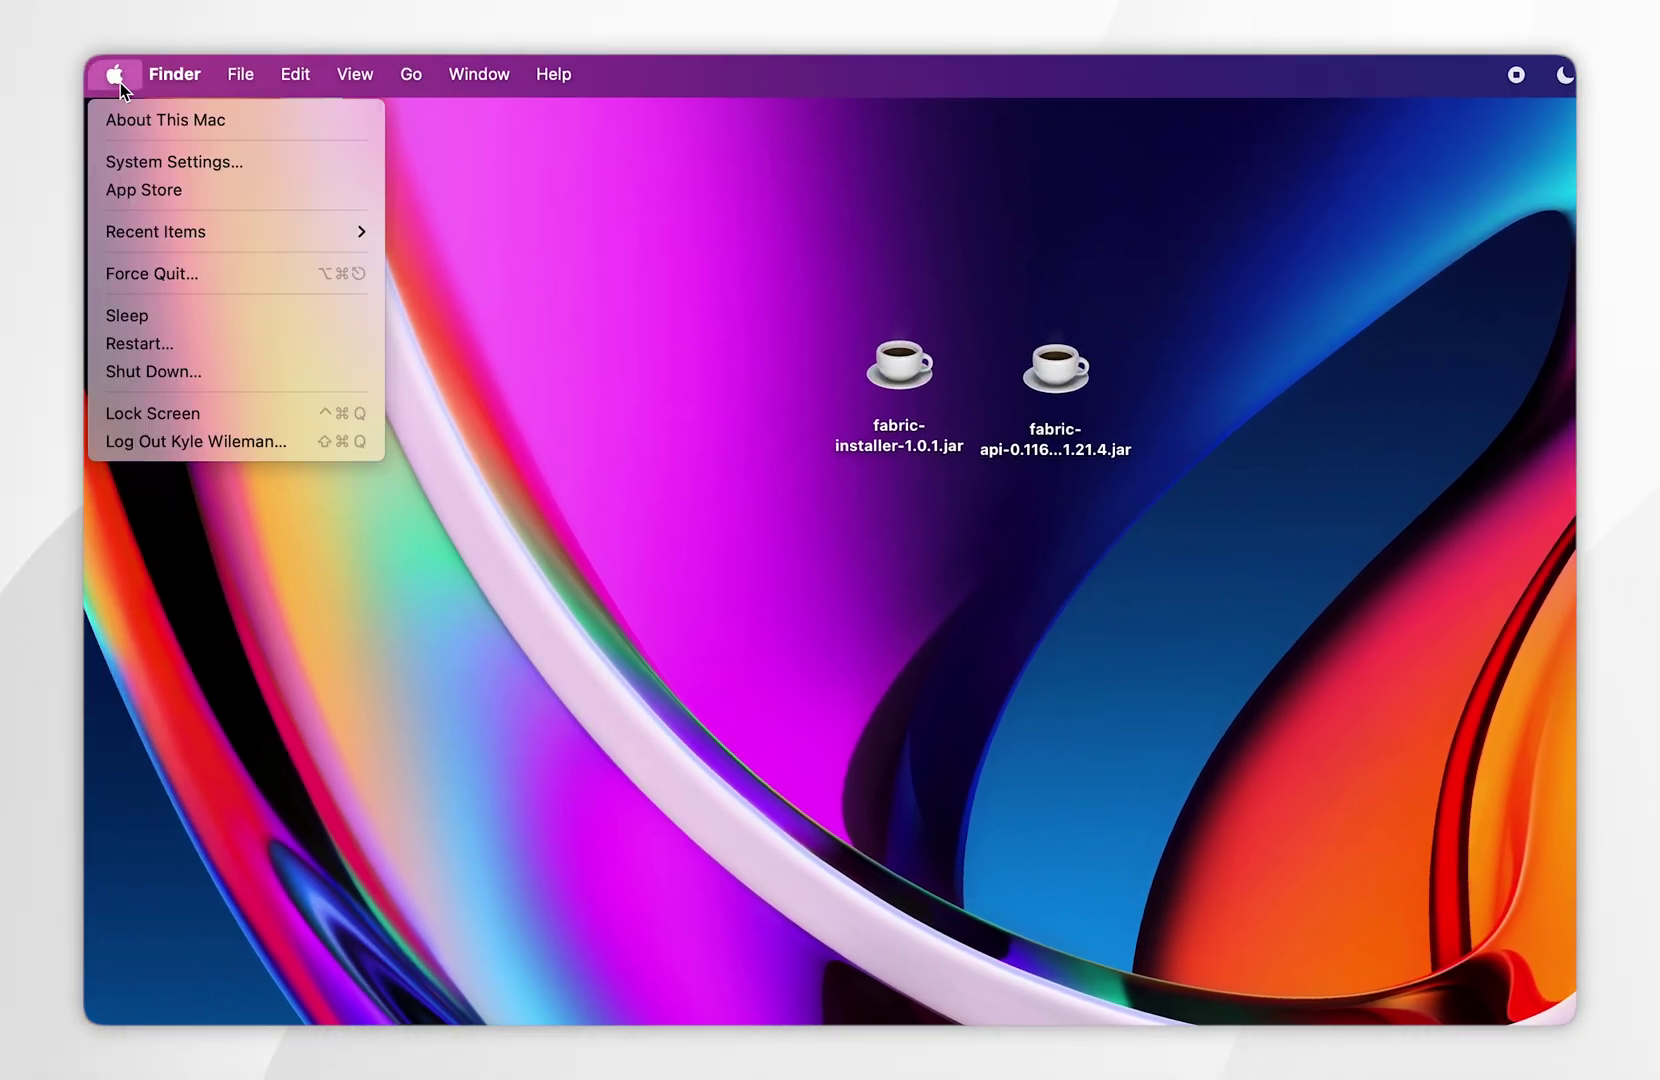
left_click(127, 162)
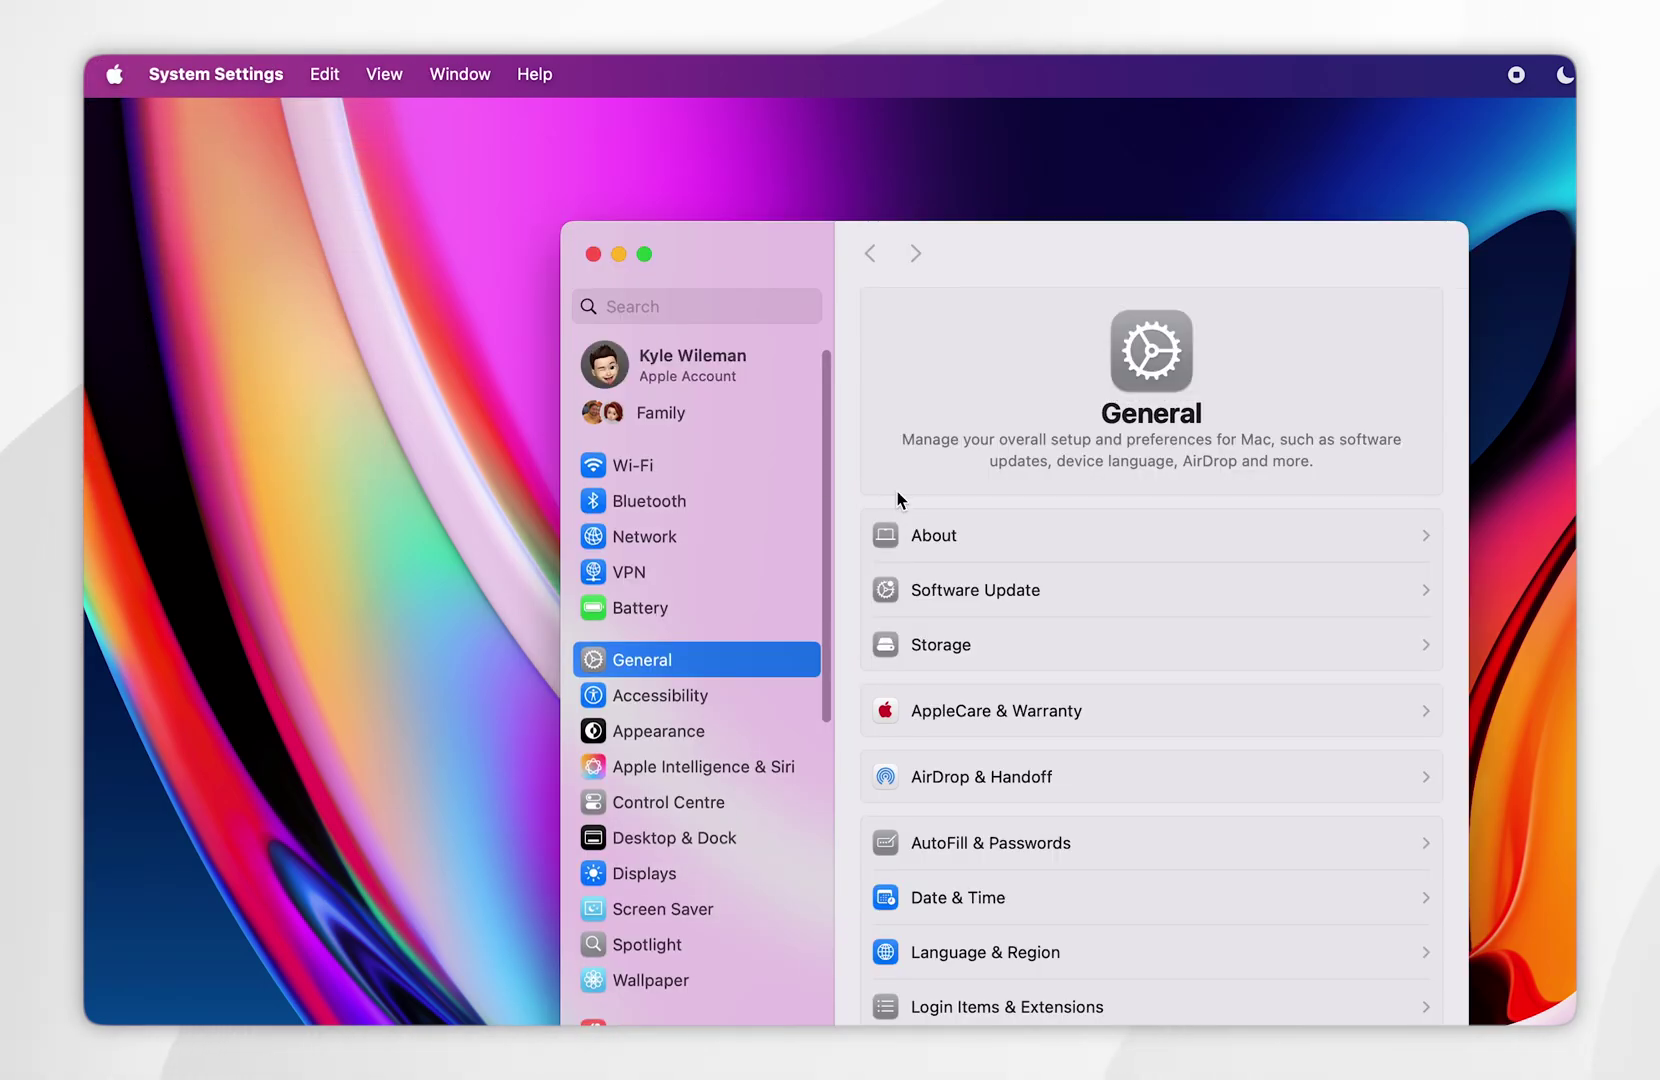
scroll(504, 629, "down", 10)
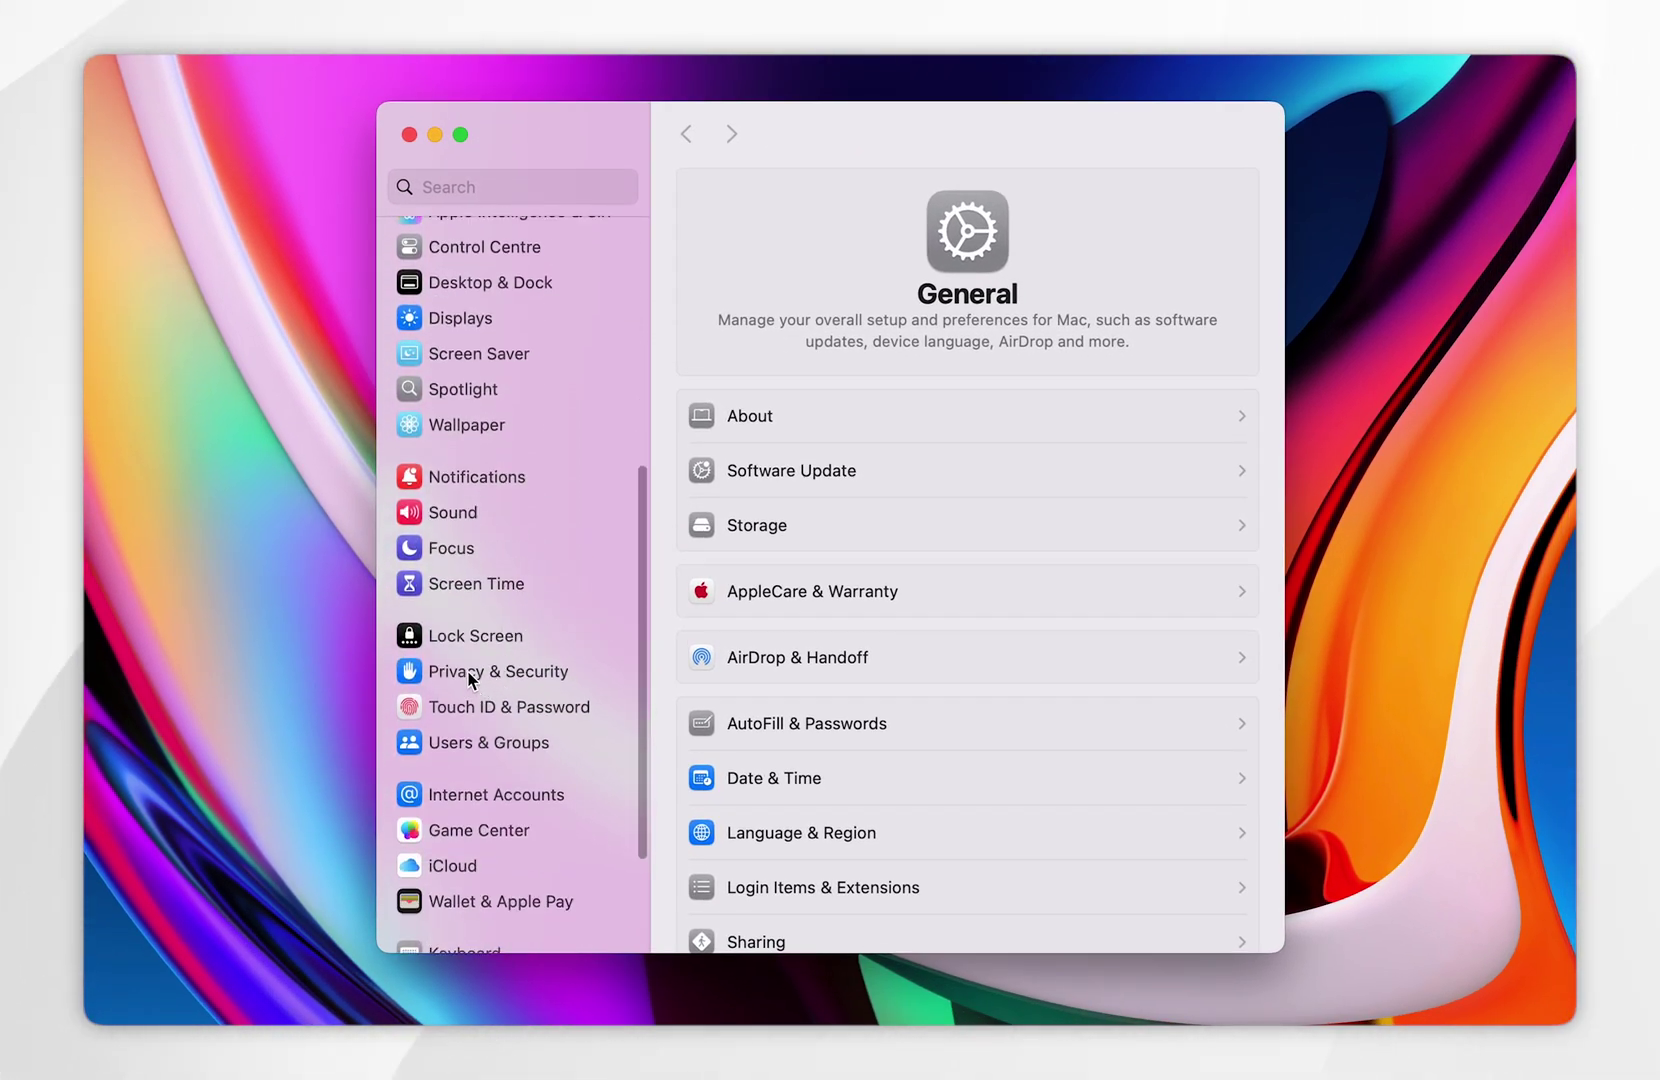
left_click(462, 675)
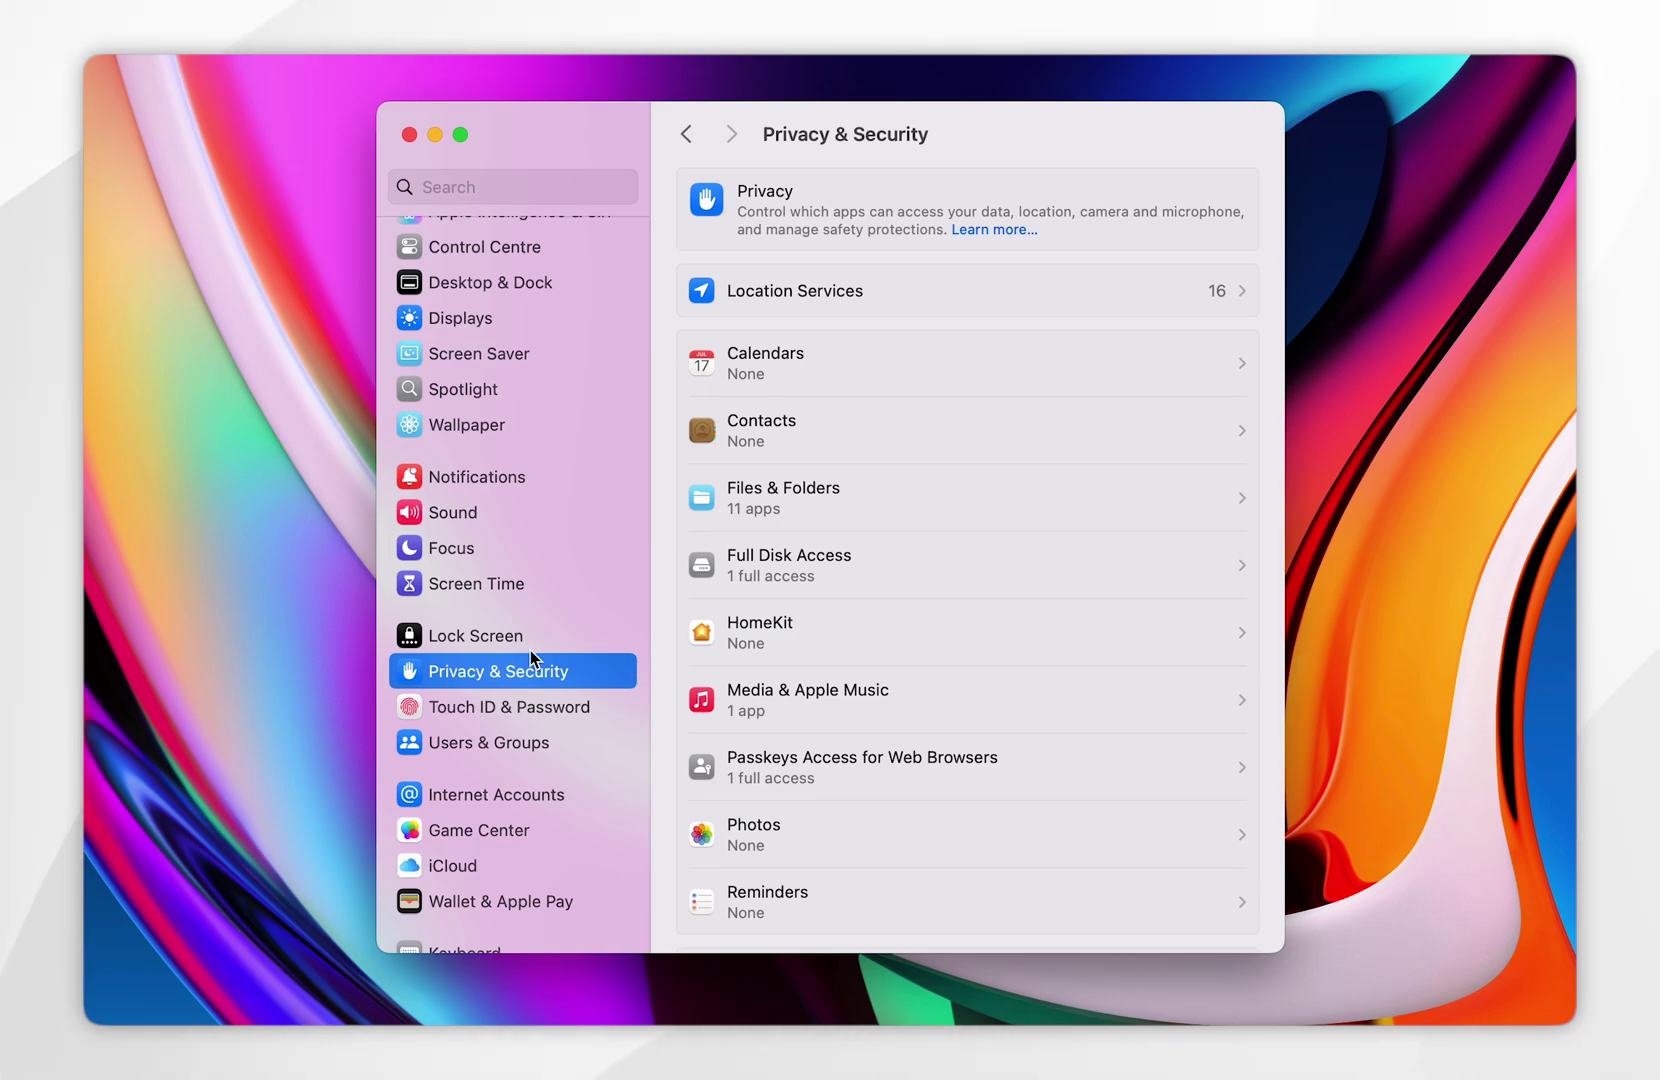
Allow the blocked fabric-installer-1.0.1.jar with Open Anyway and confirm it
scroll(1026, 585, "down", 5)
scroll(1025, 585, "down", 10)
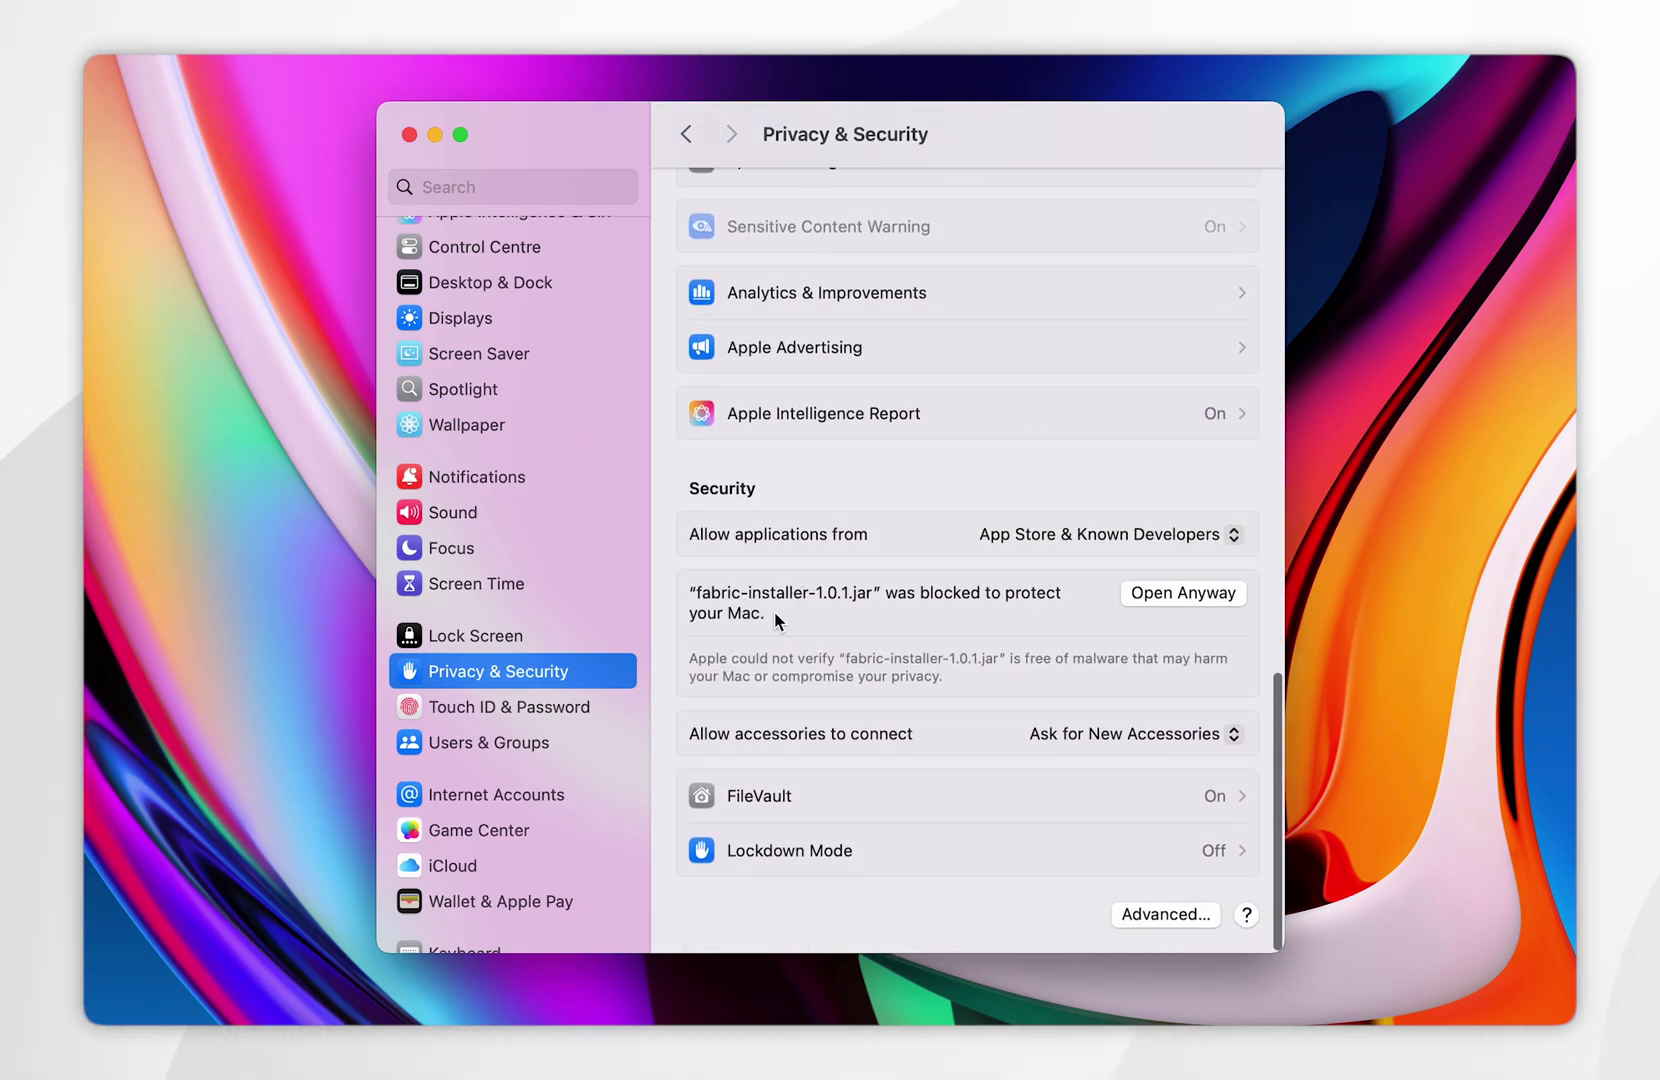
left_click(1176, 595)
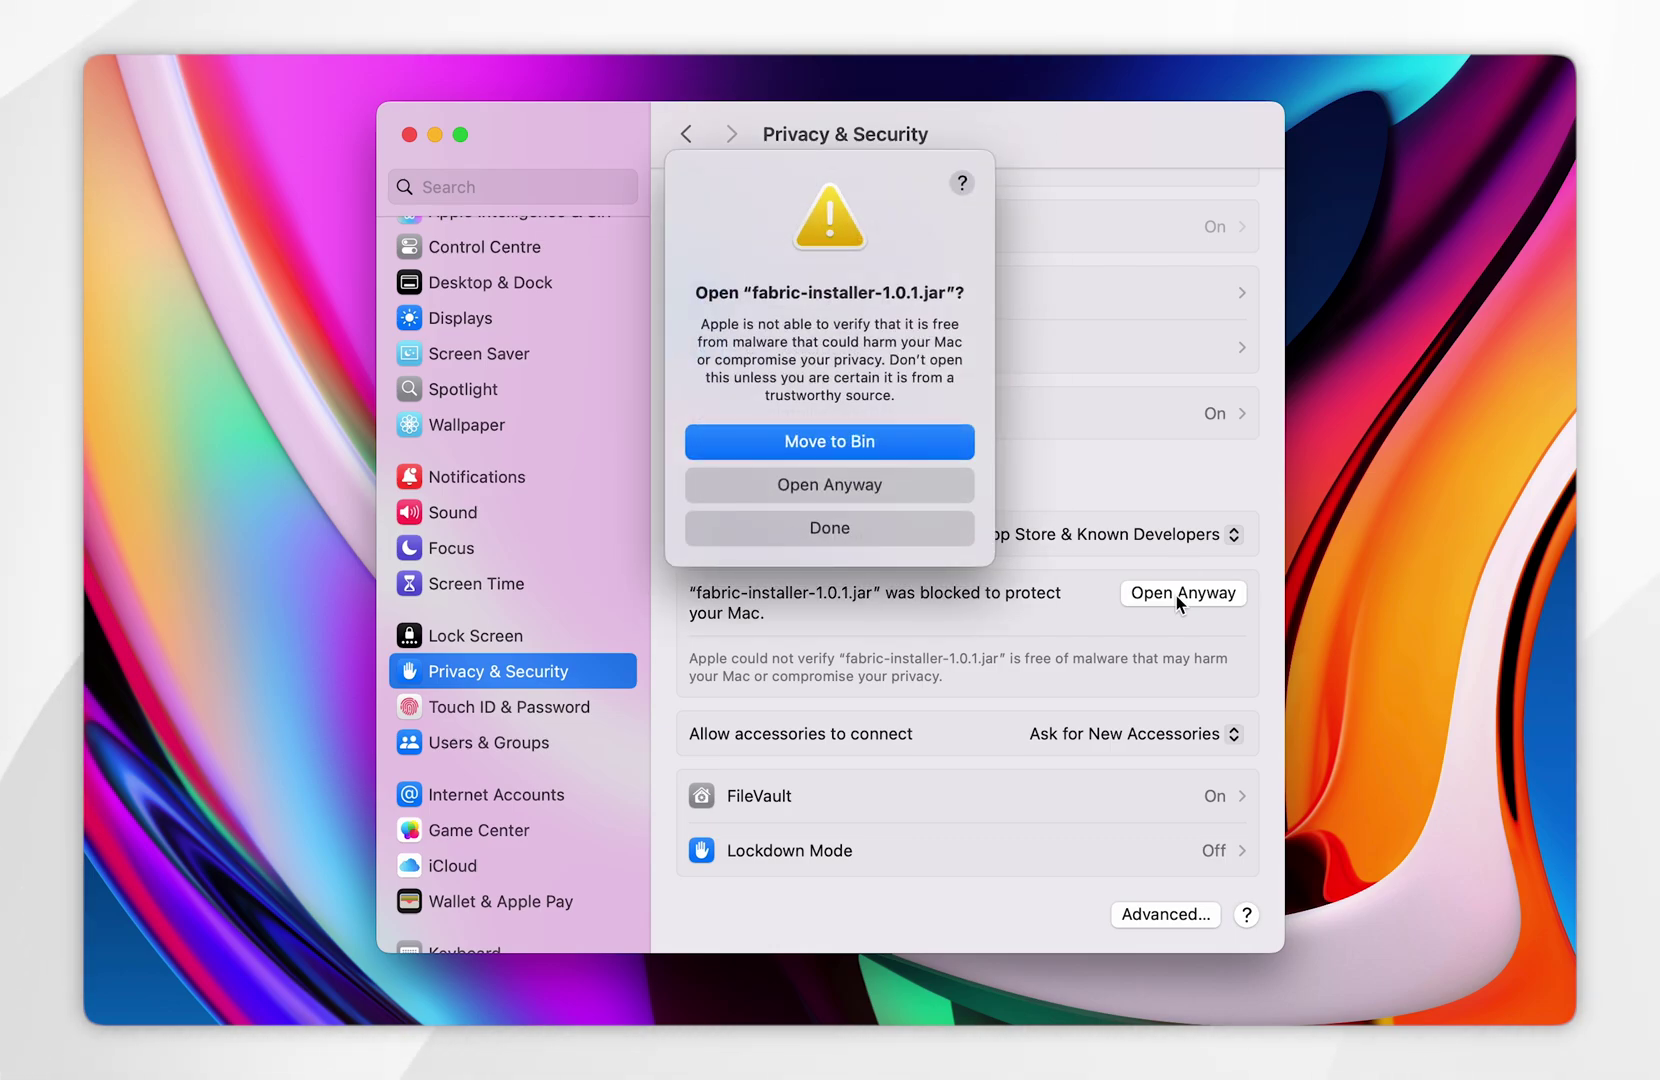
left_click(820, 485)
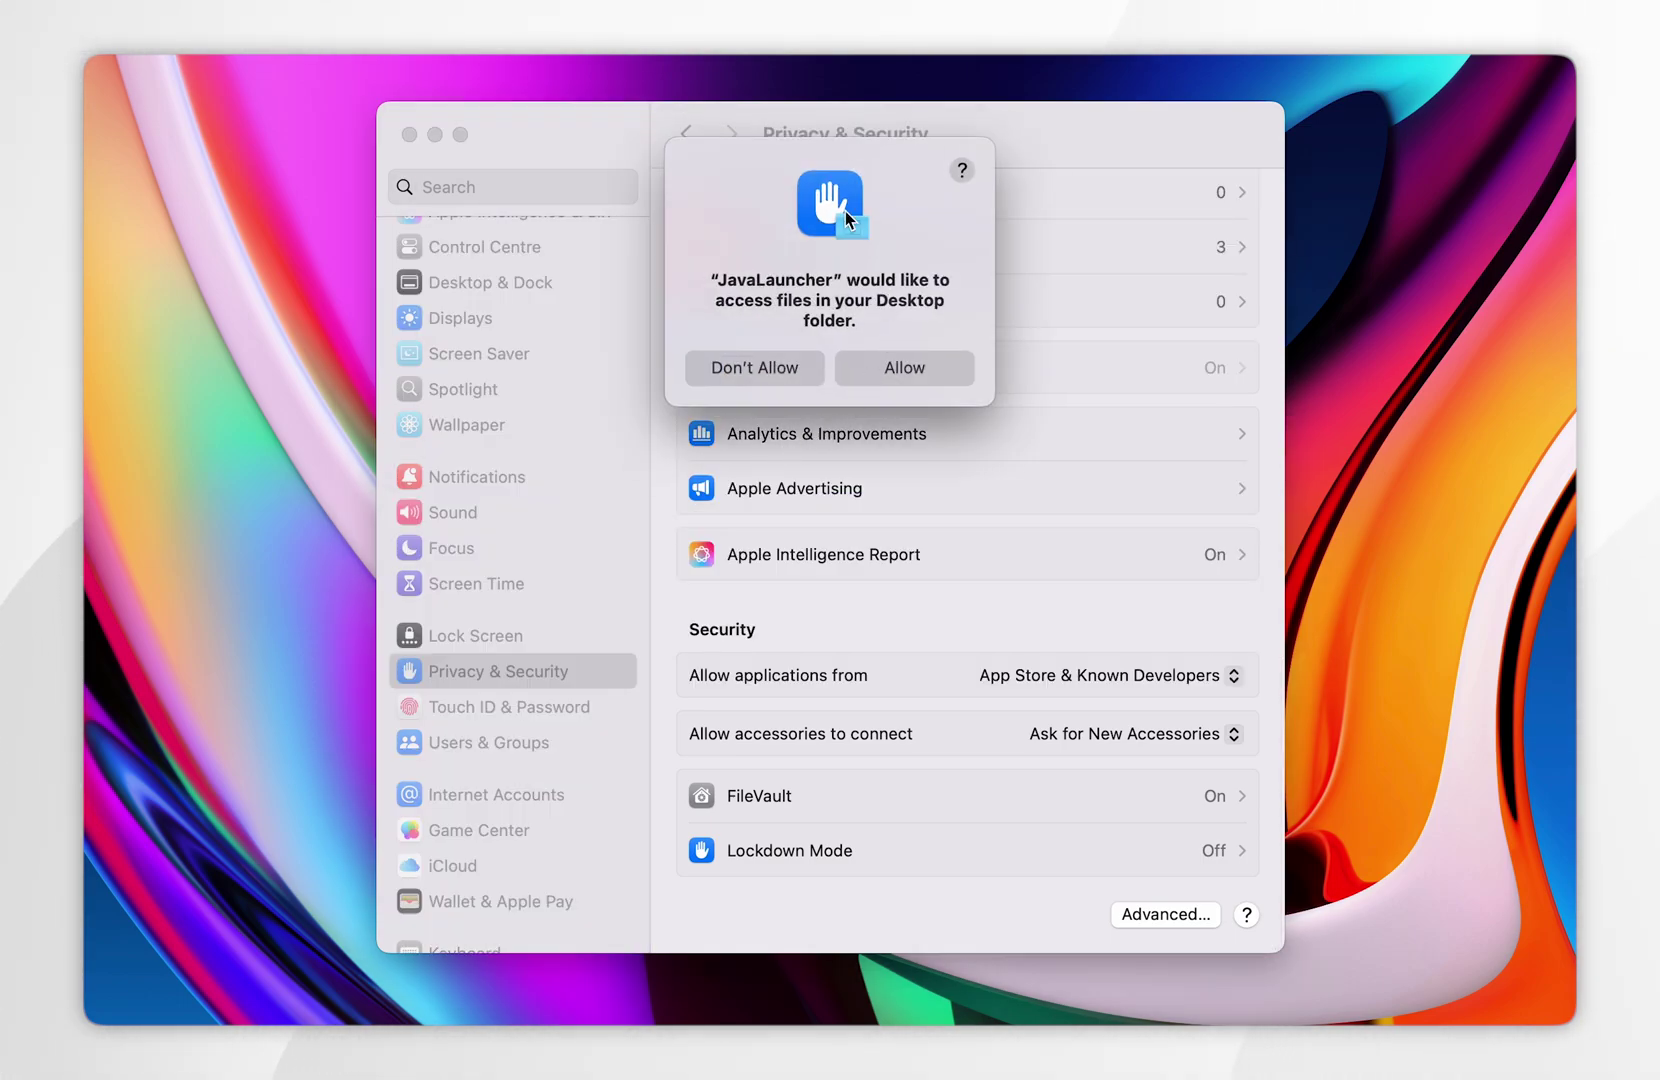
Grant Desktop access, install Loader 0.16.10 for Minecraft 1.21.4 with a profile, and close the installer
left_click(880, 368)
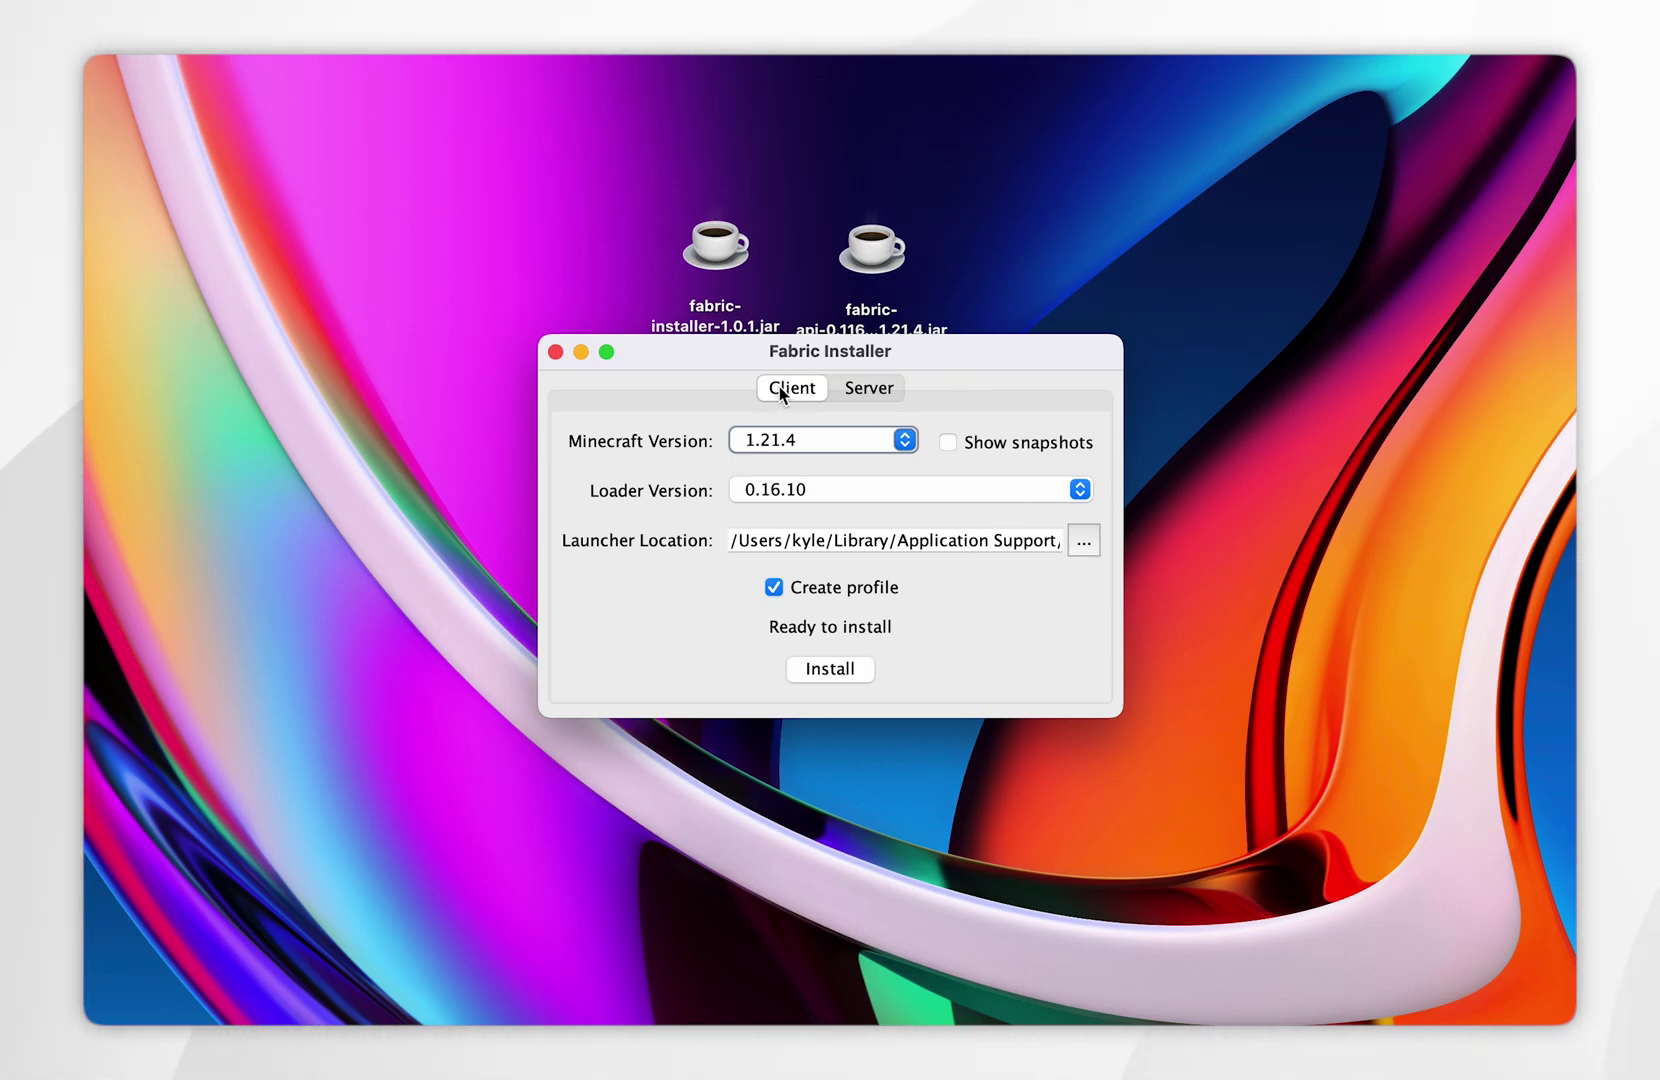
left_click(817, 438)
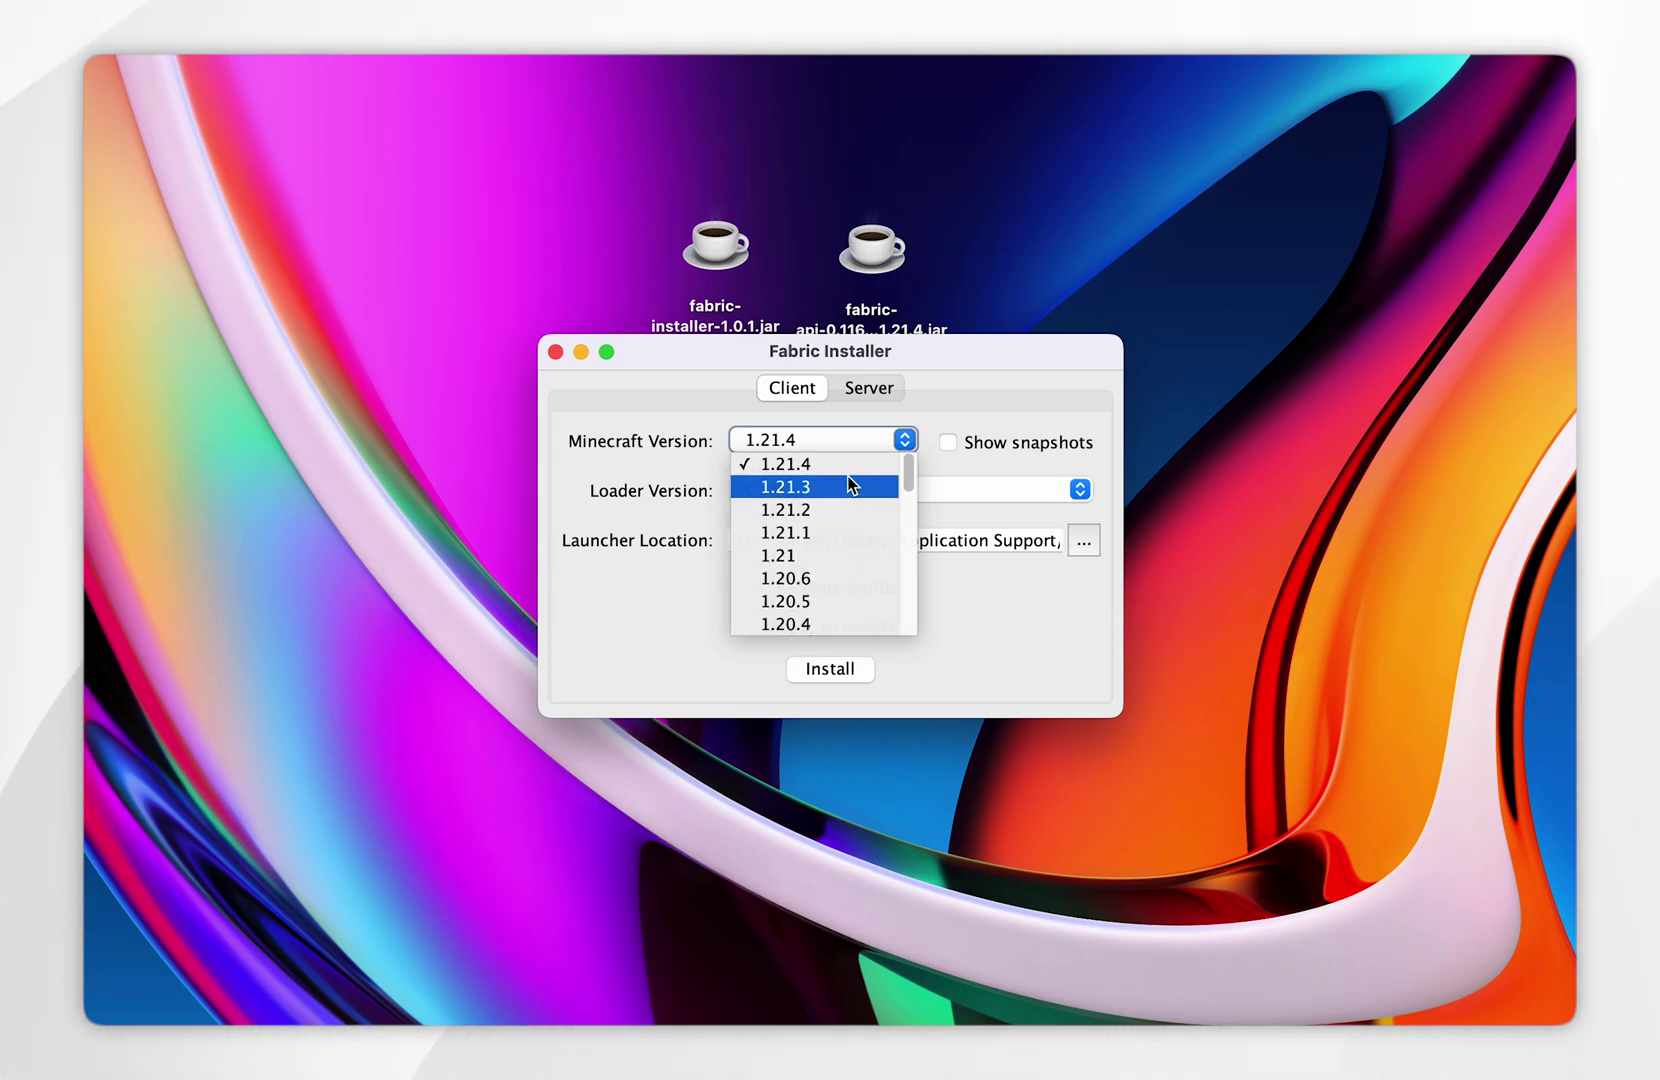
left_click(825, 463)
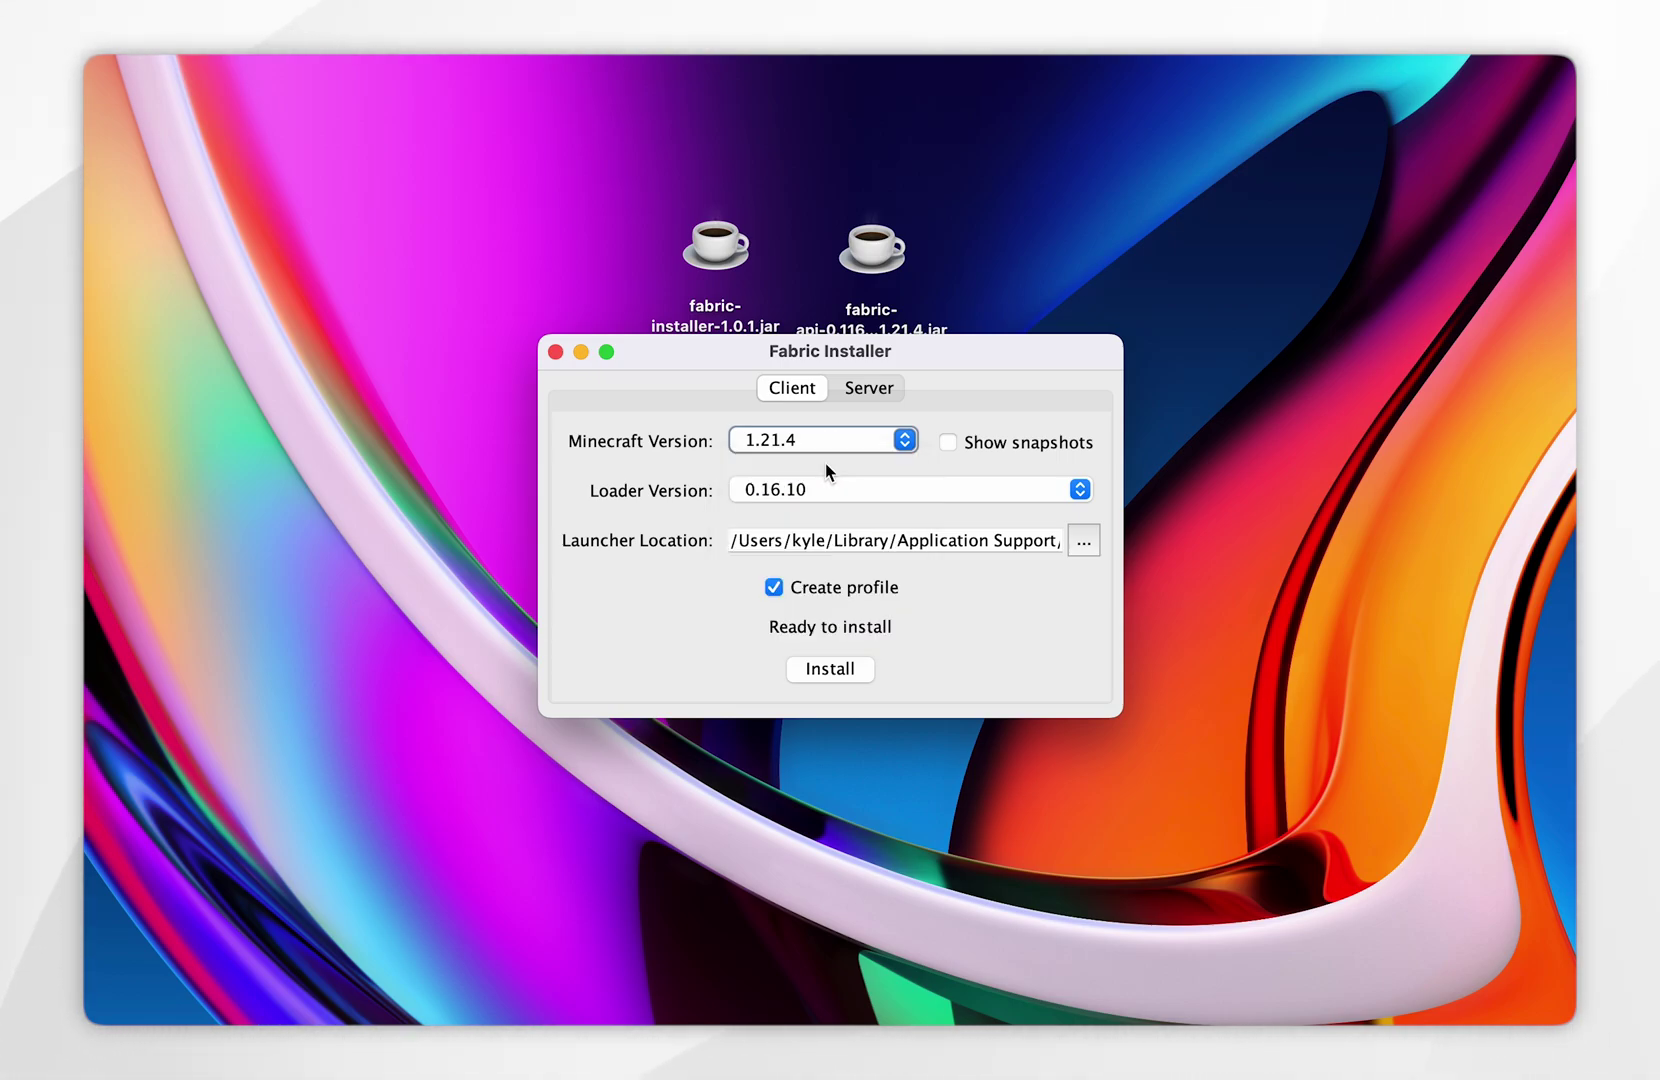
left_click(828, 488)
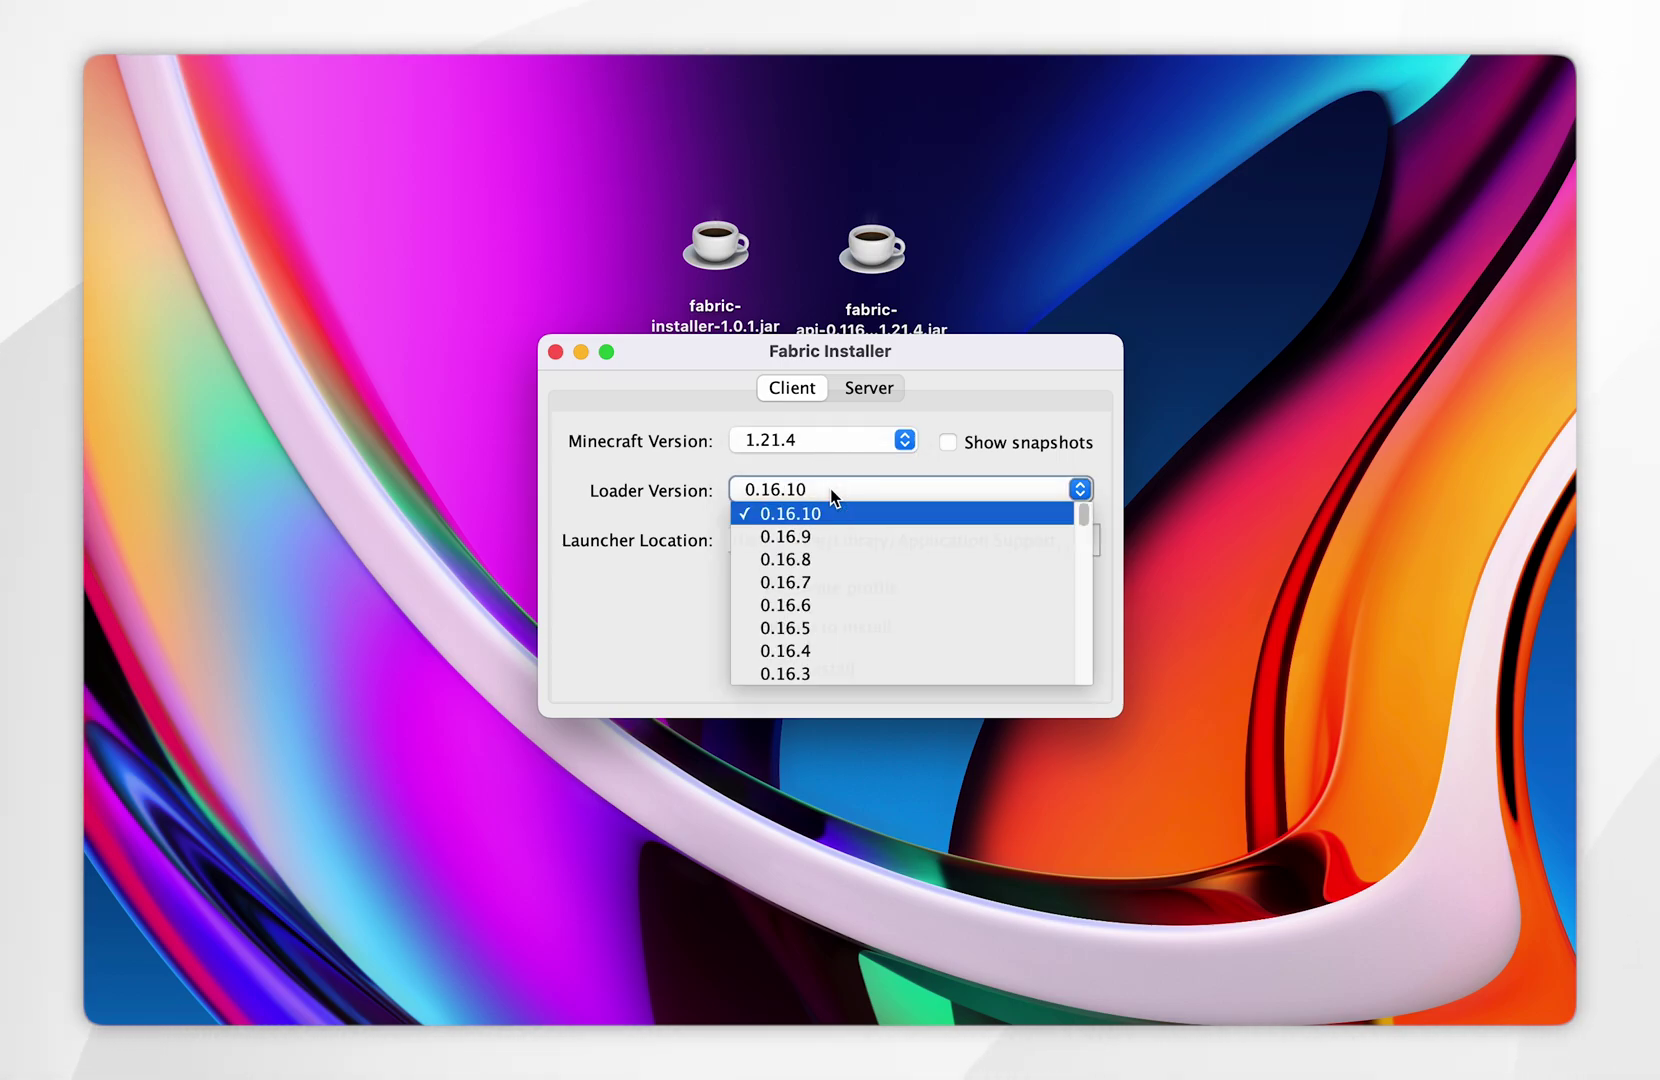
left_click(806, 514)
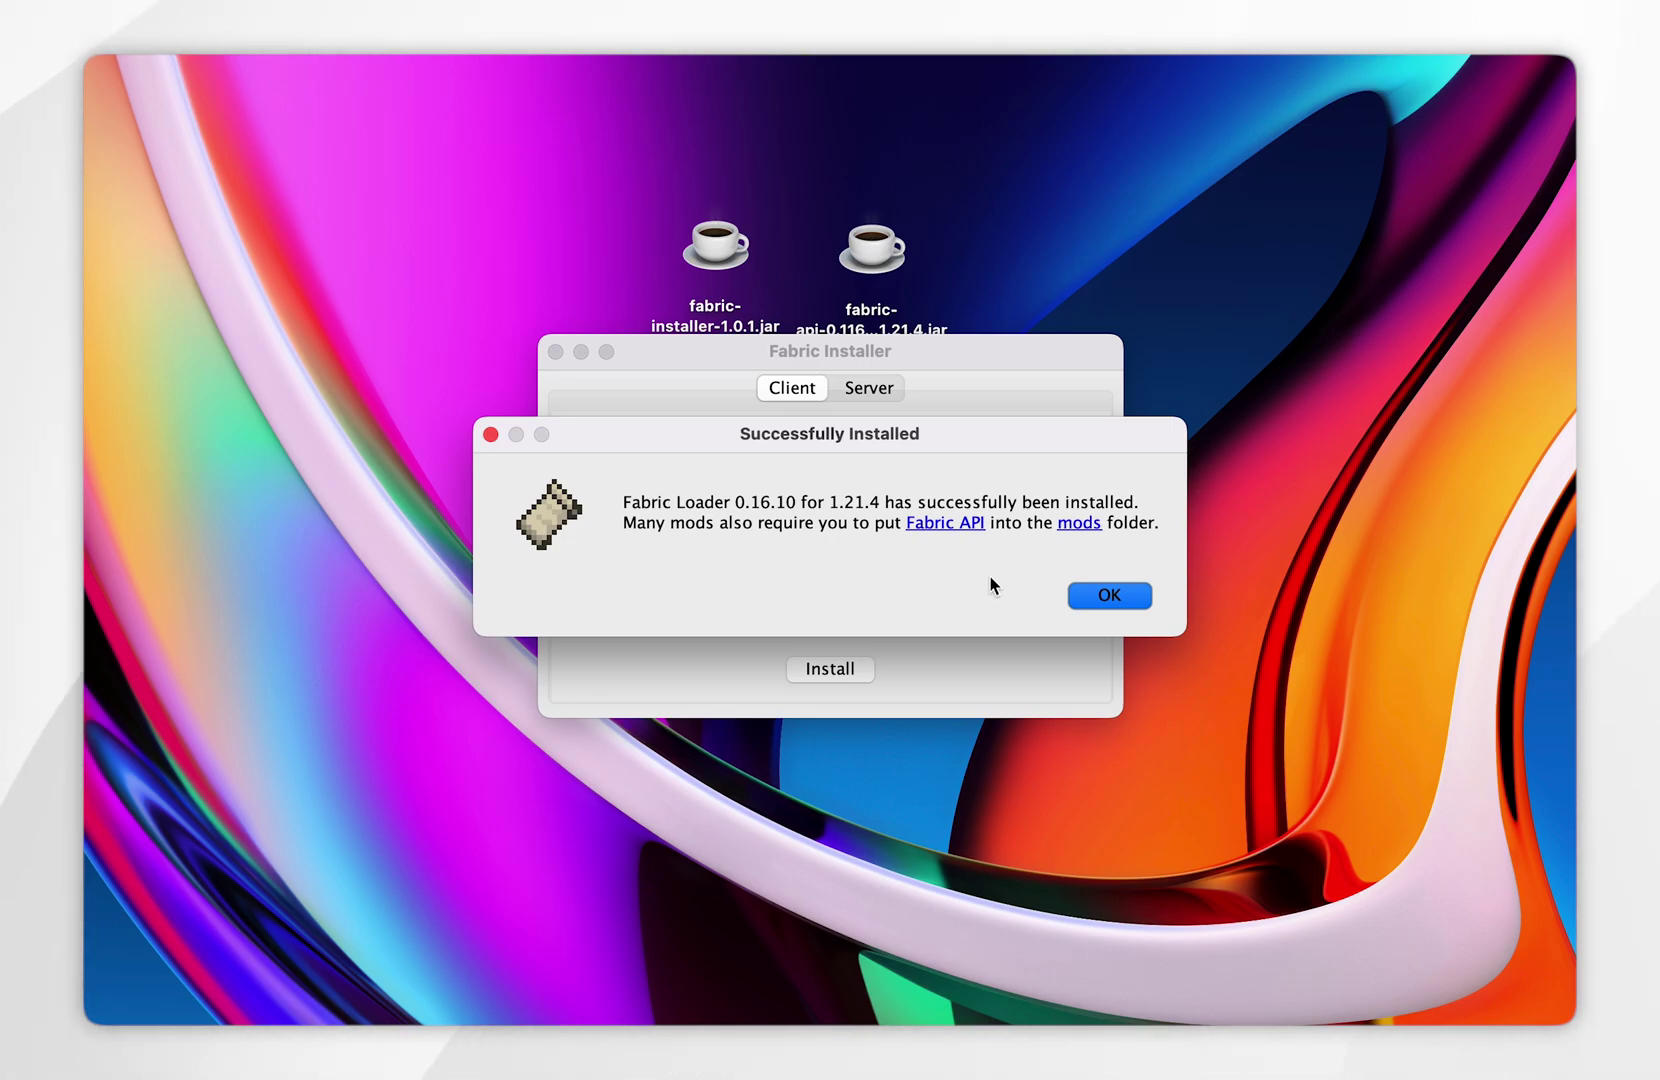
left_click(1105, 598)
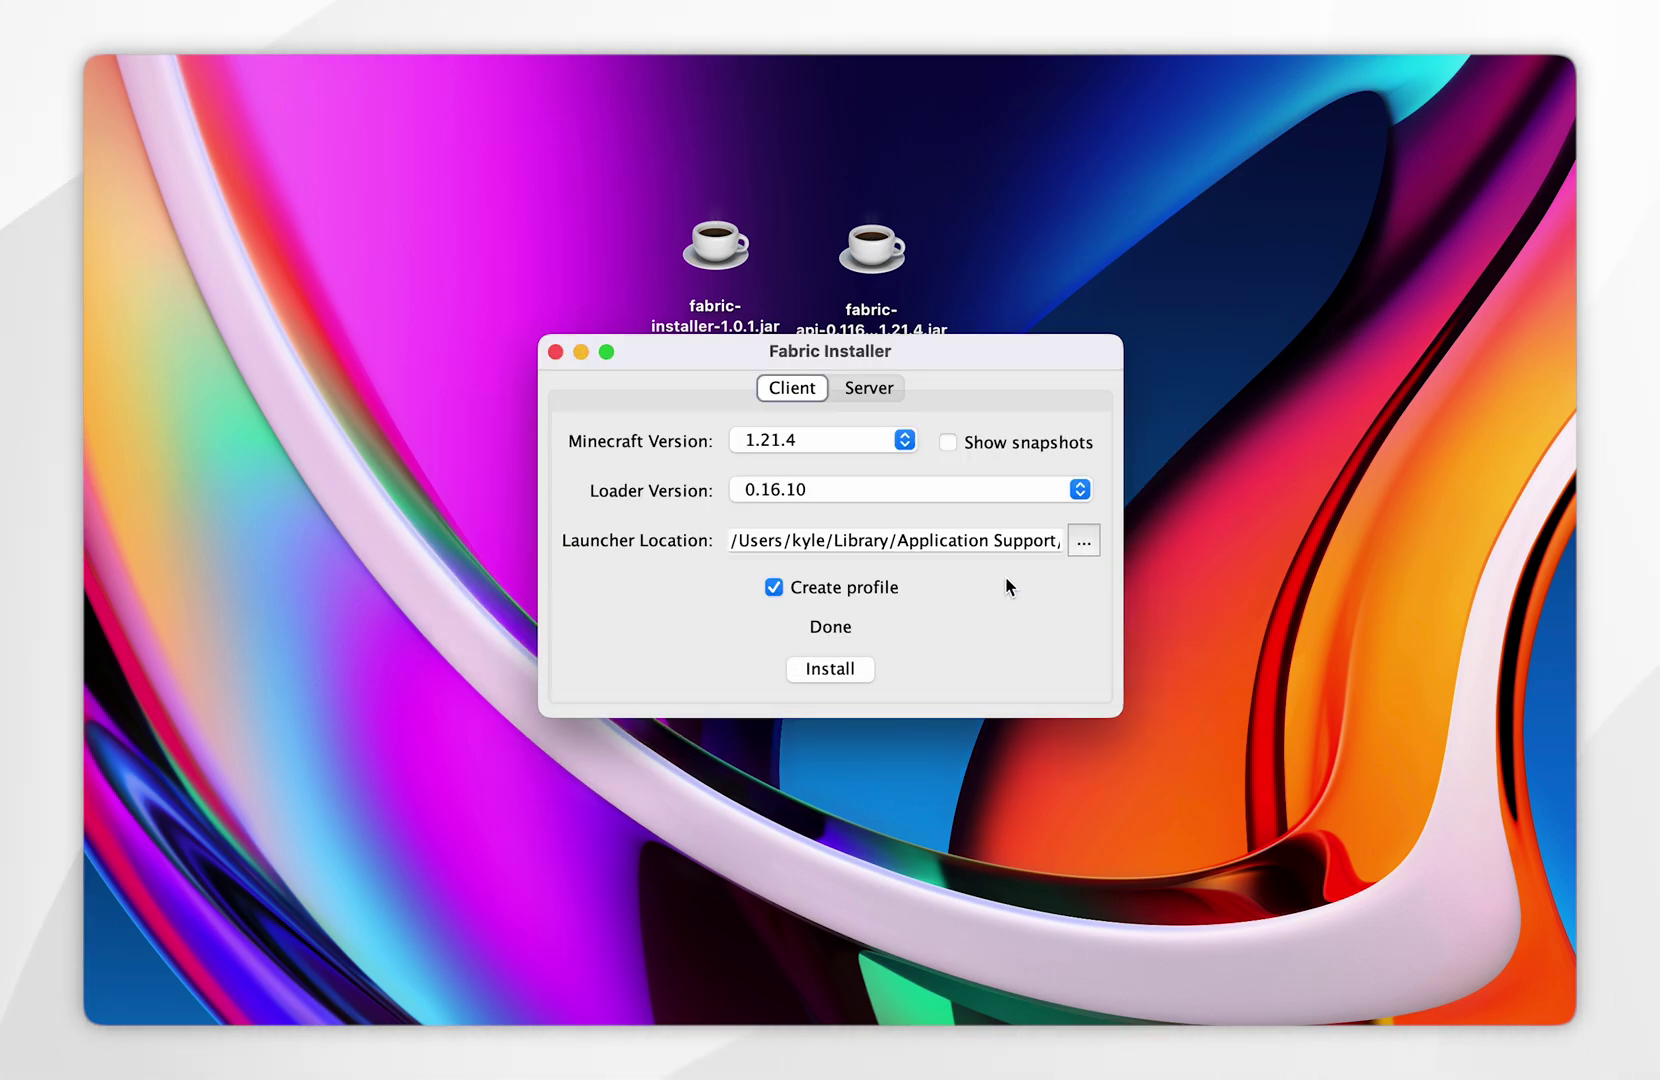
left_click(555, 352)
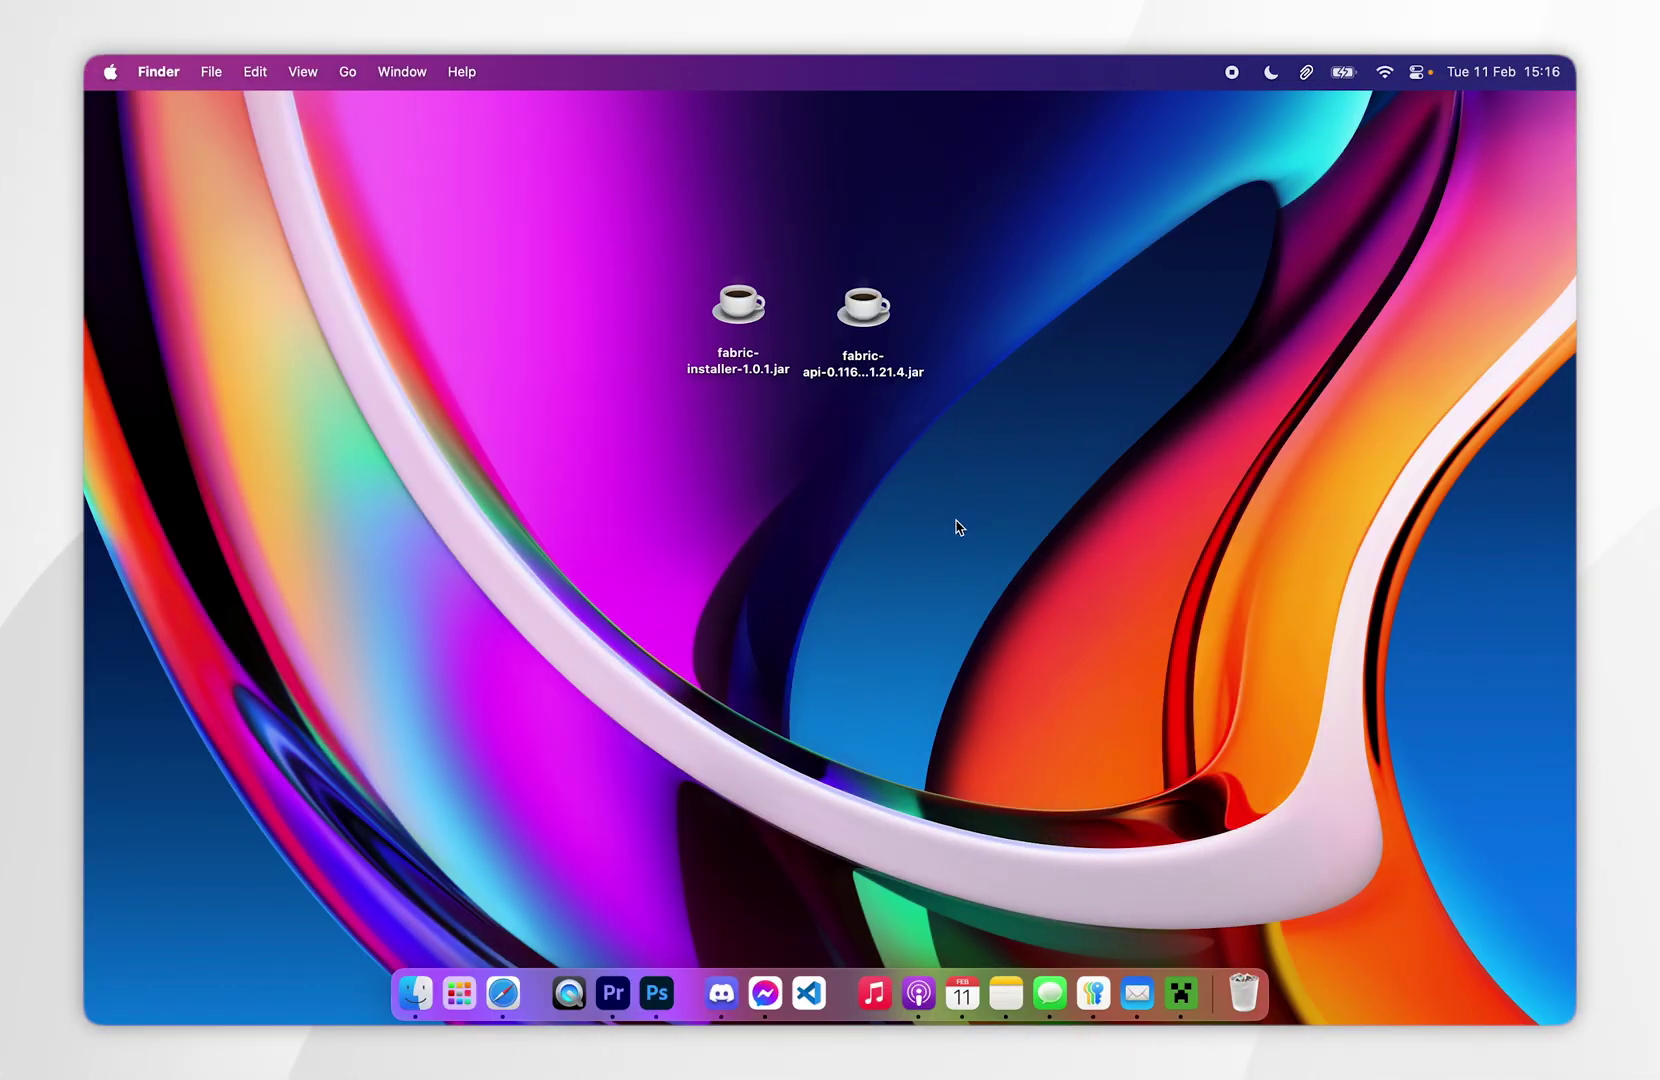
Open the Minecraft Launcher's Installations tab to find the fabric-loader-1.21.4 profile
left_click_drag(983, 510, 838, 316)
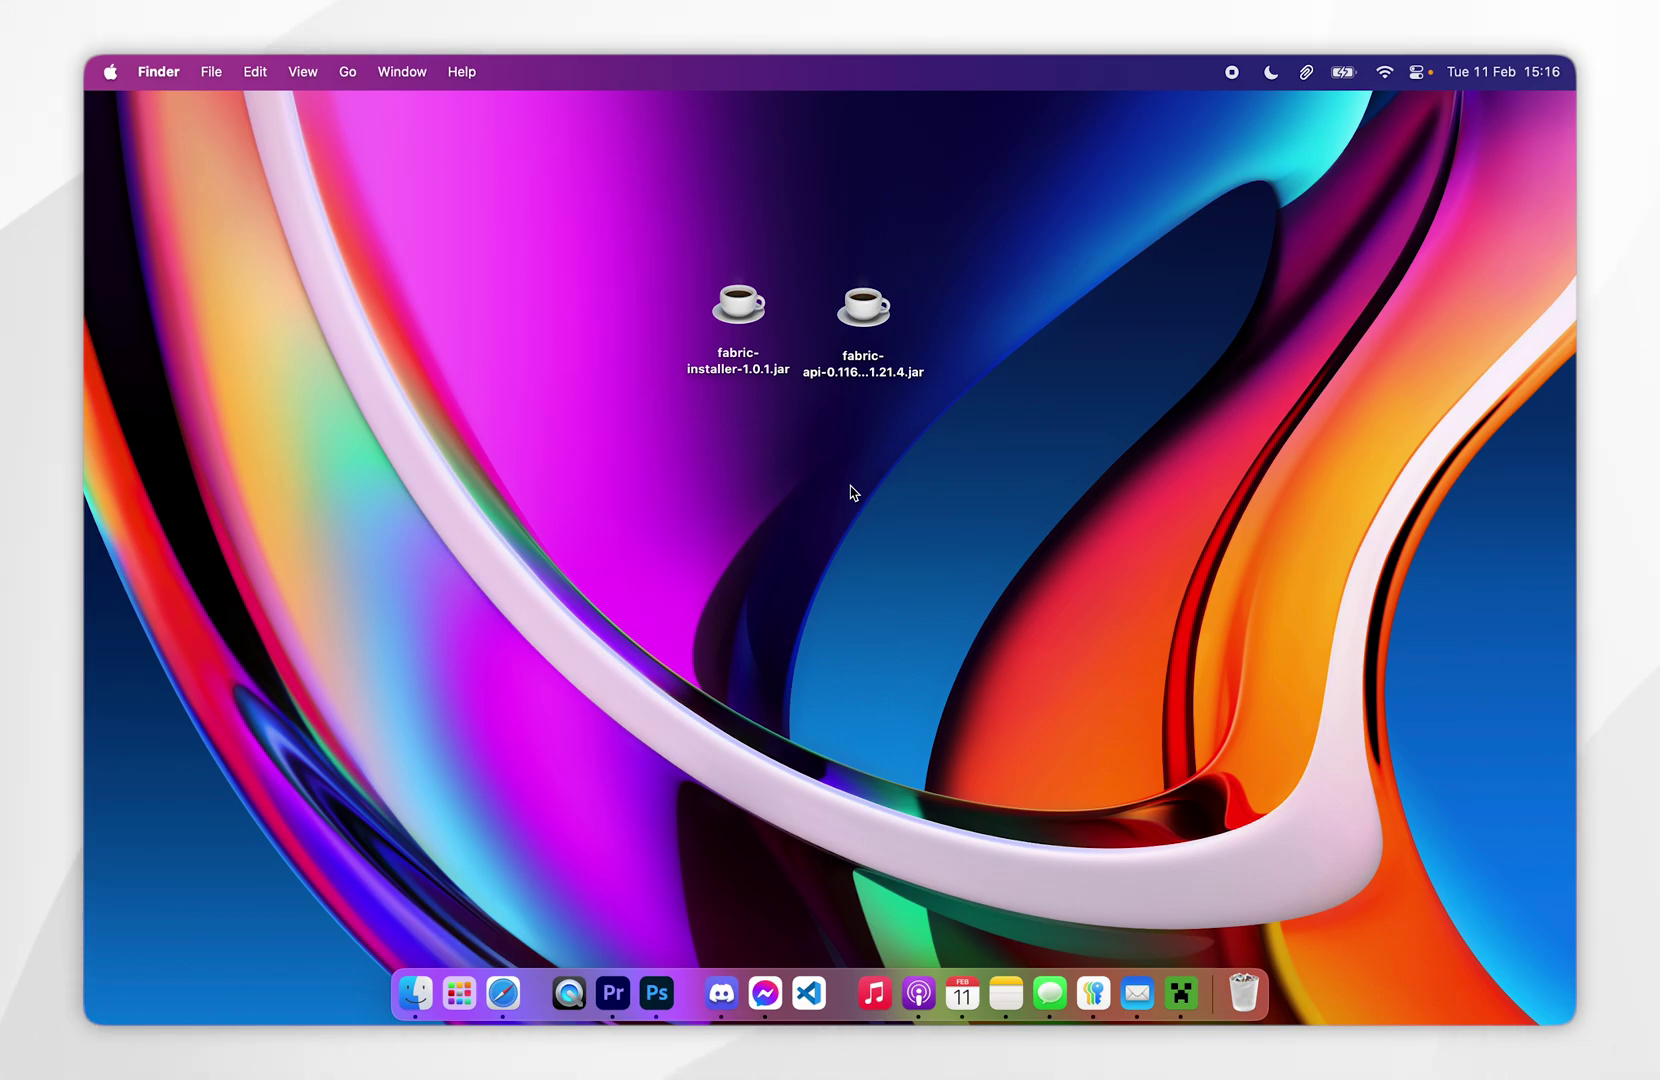
left_click(1180, 992)
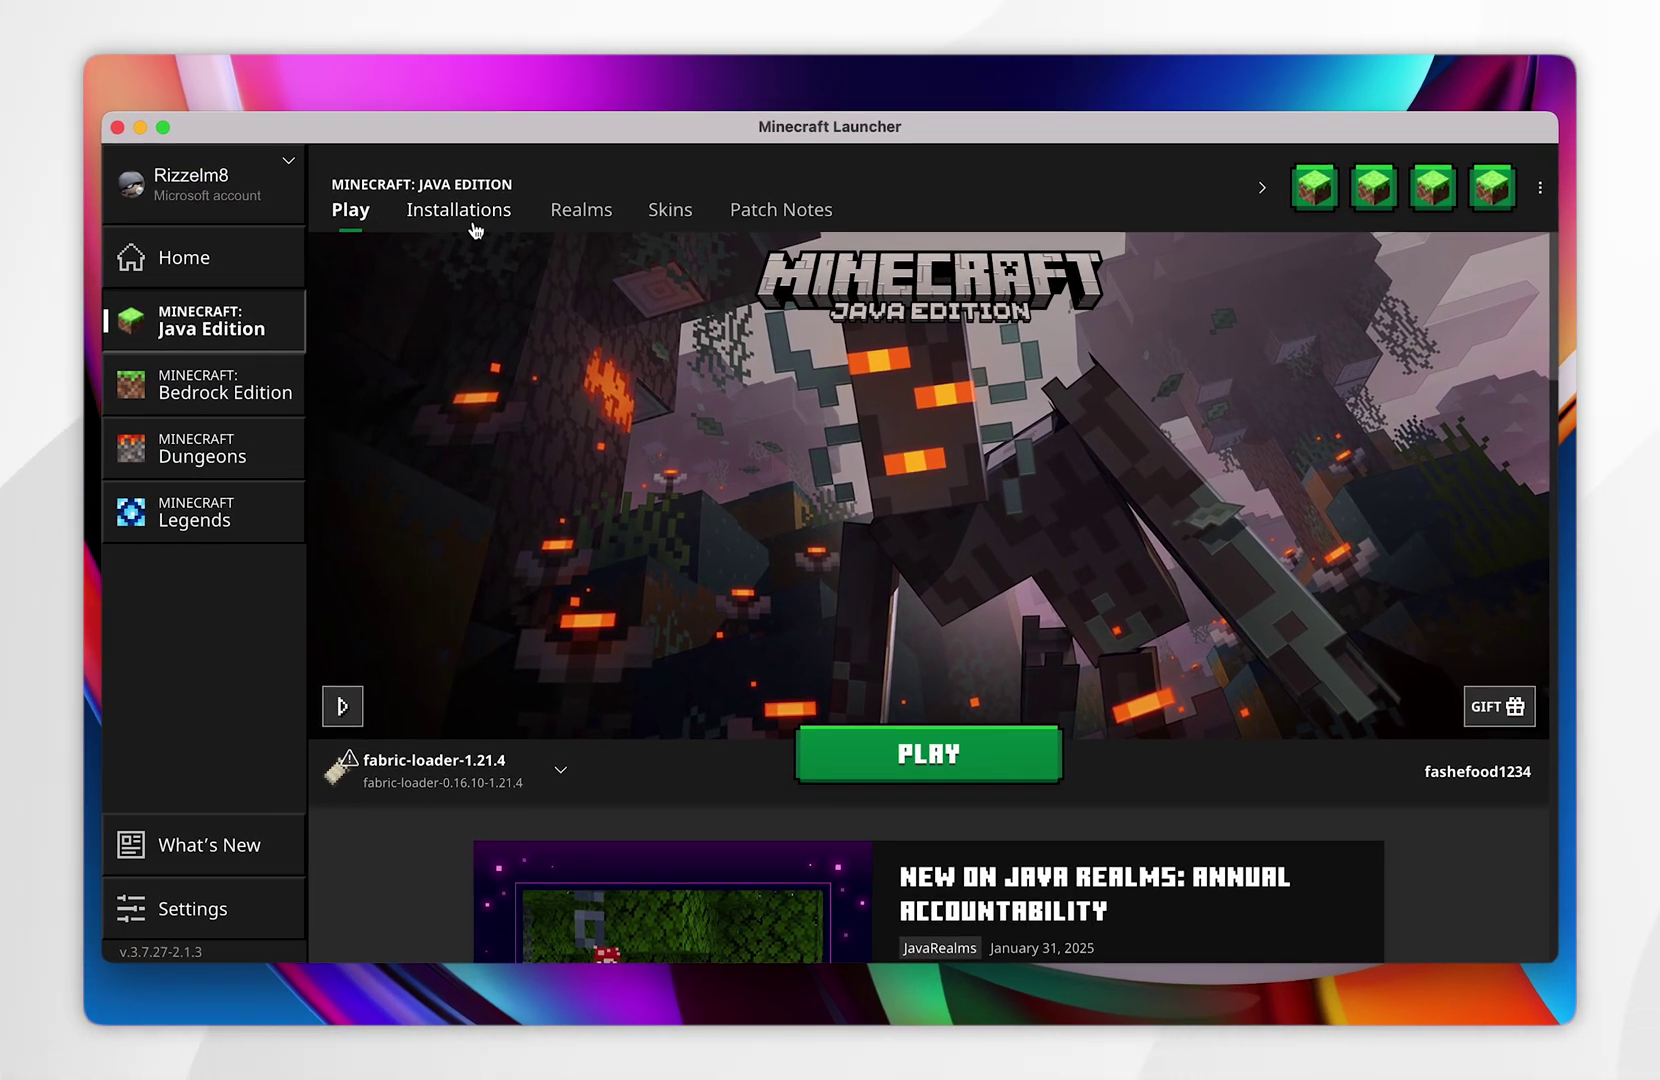
left_click(474, 228)
mouse_move(570, 428)
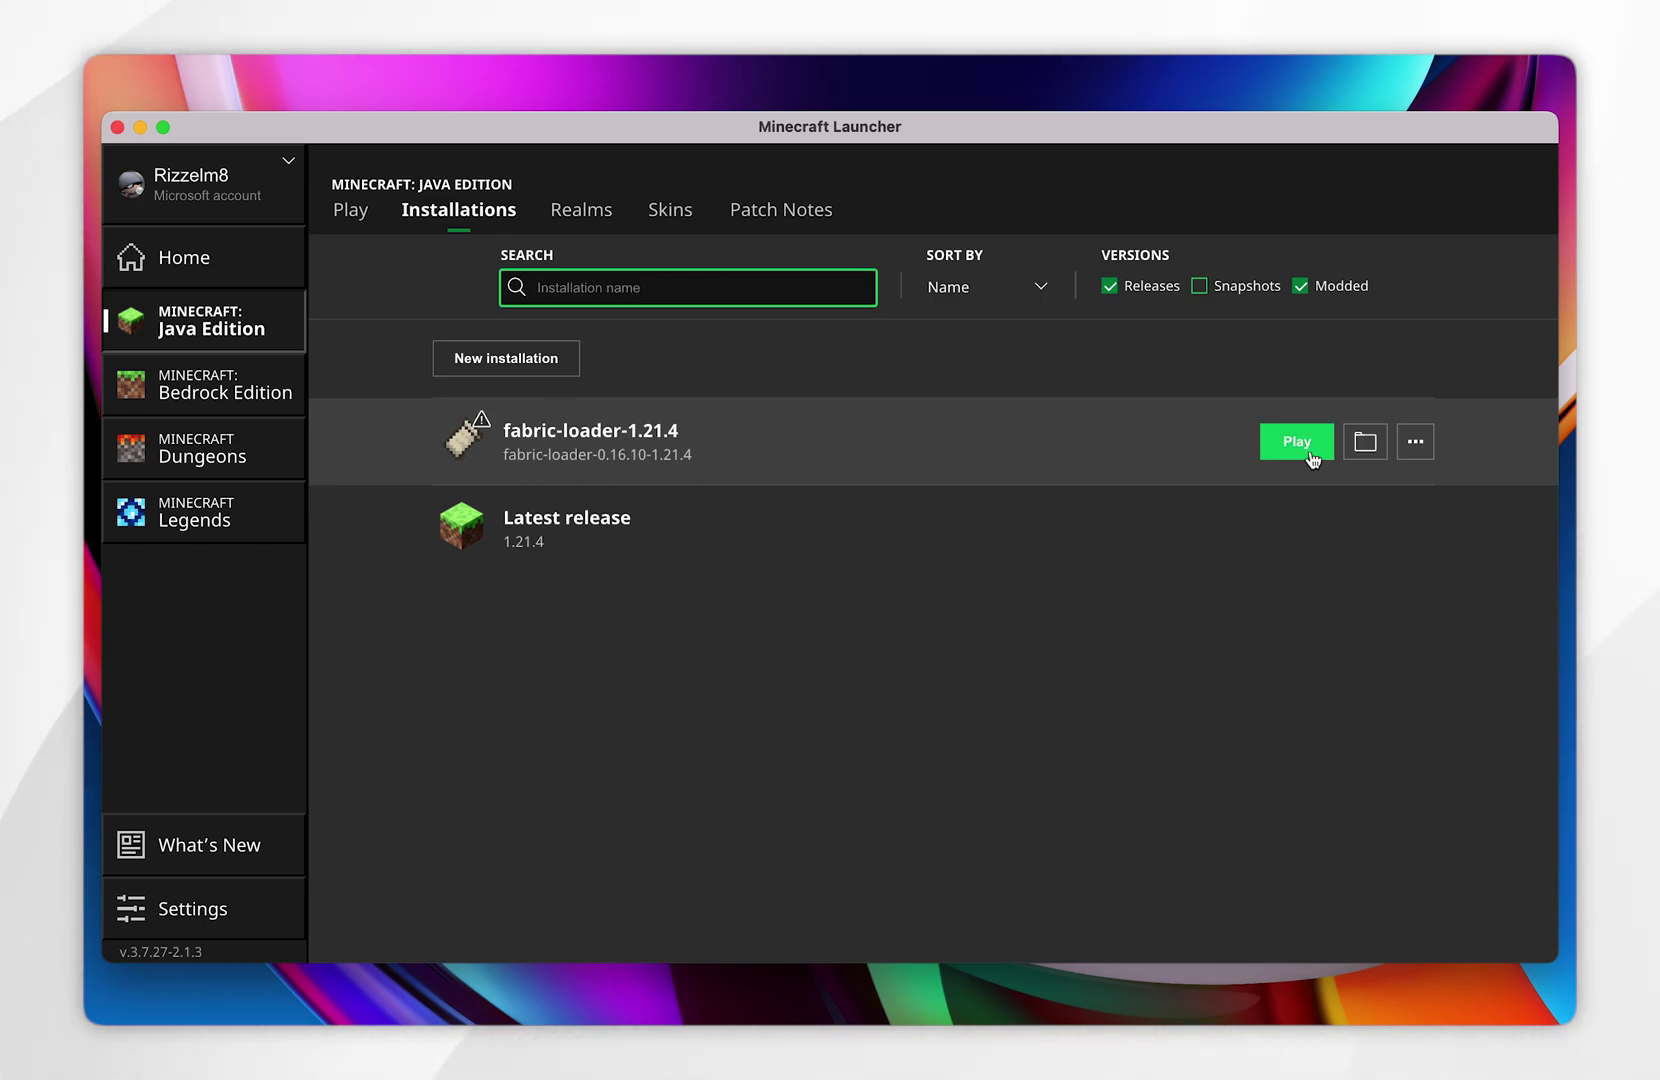
Create a folder named mods inside the fabric profile's minecraft game folder
left_click(1383, 447)
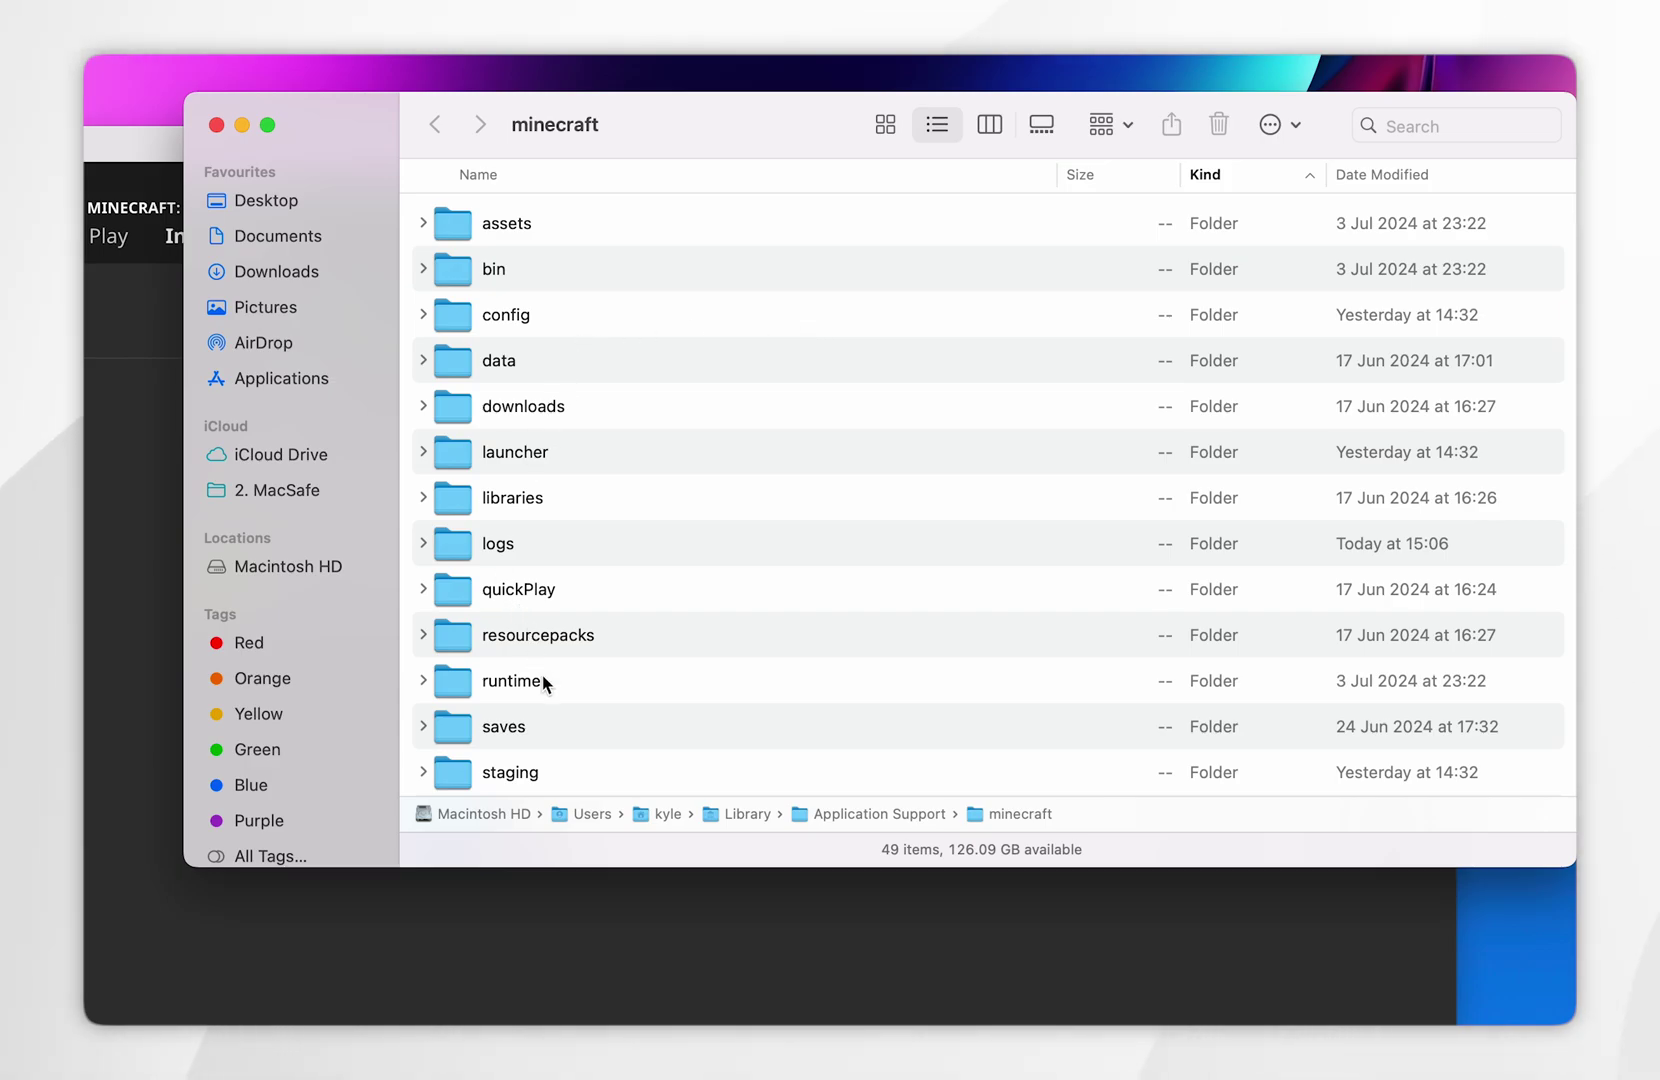
scroll(543, 677, "down", 5)
scroll(543, 677, "up", 5)
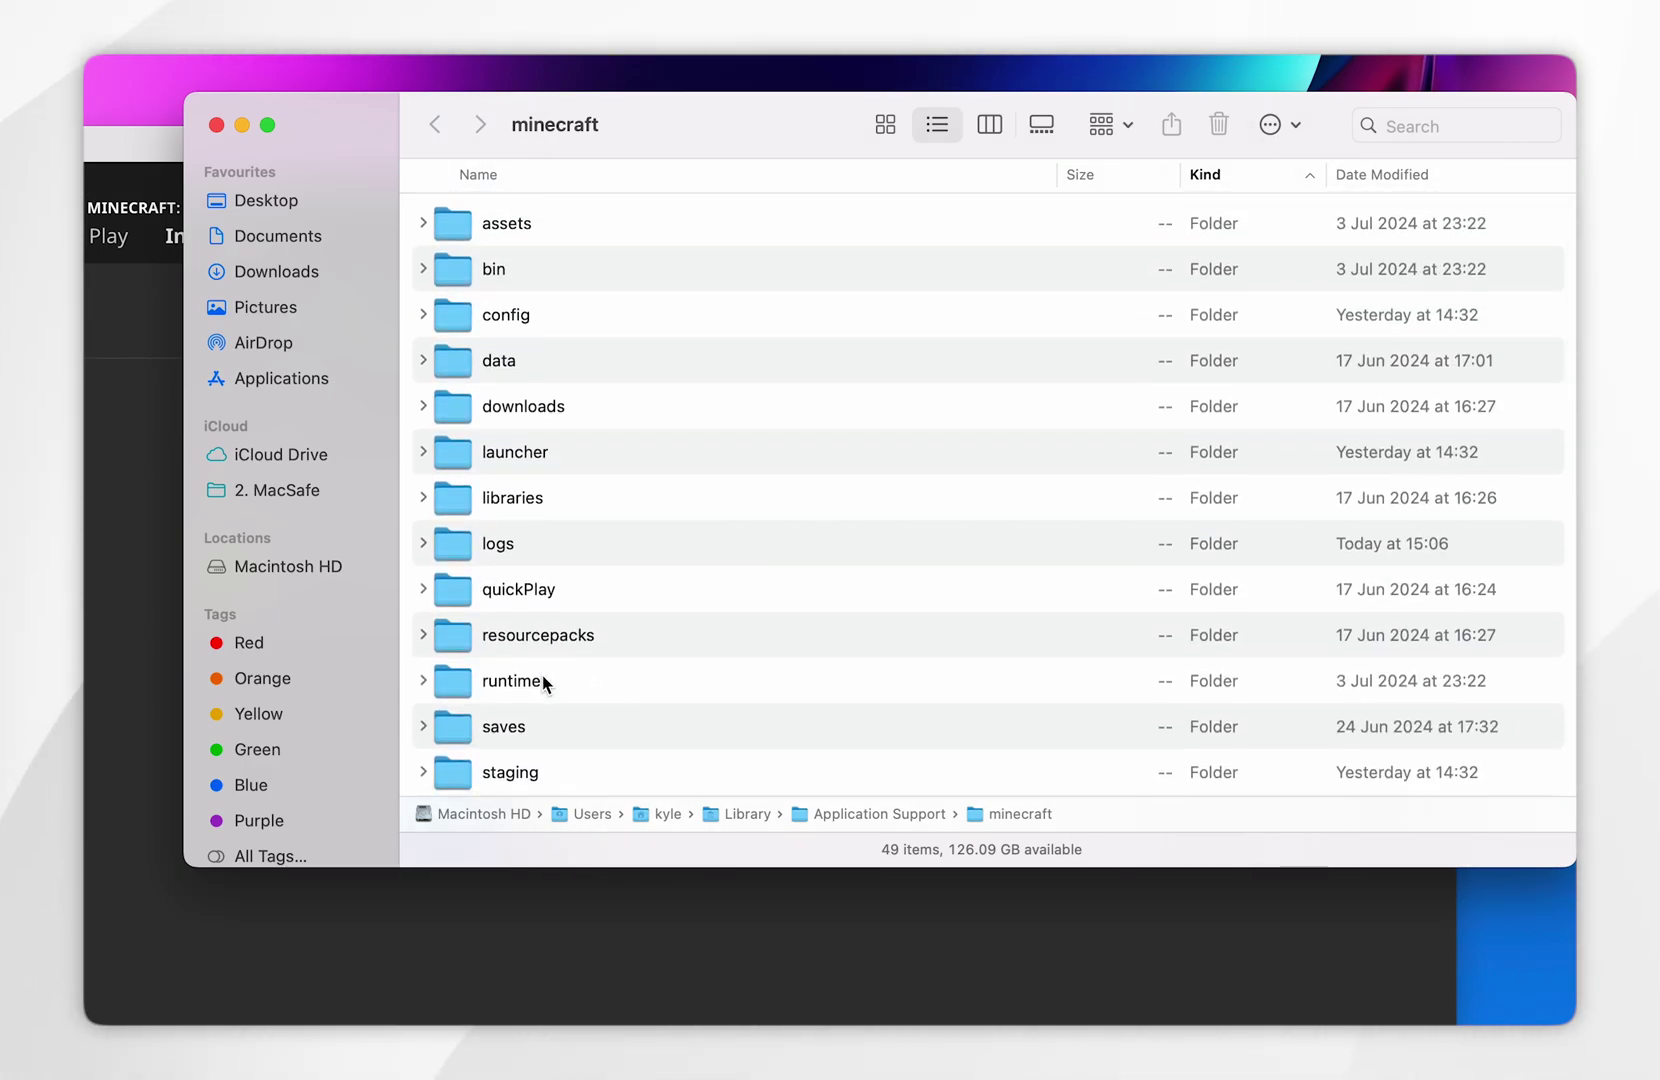
left_click(1274, 127)
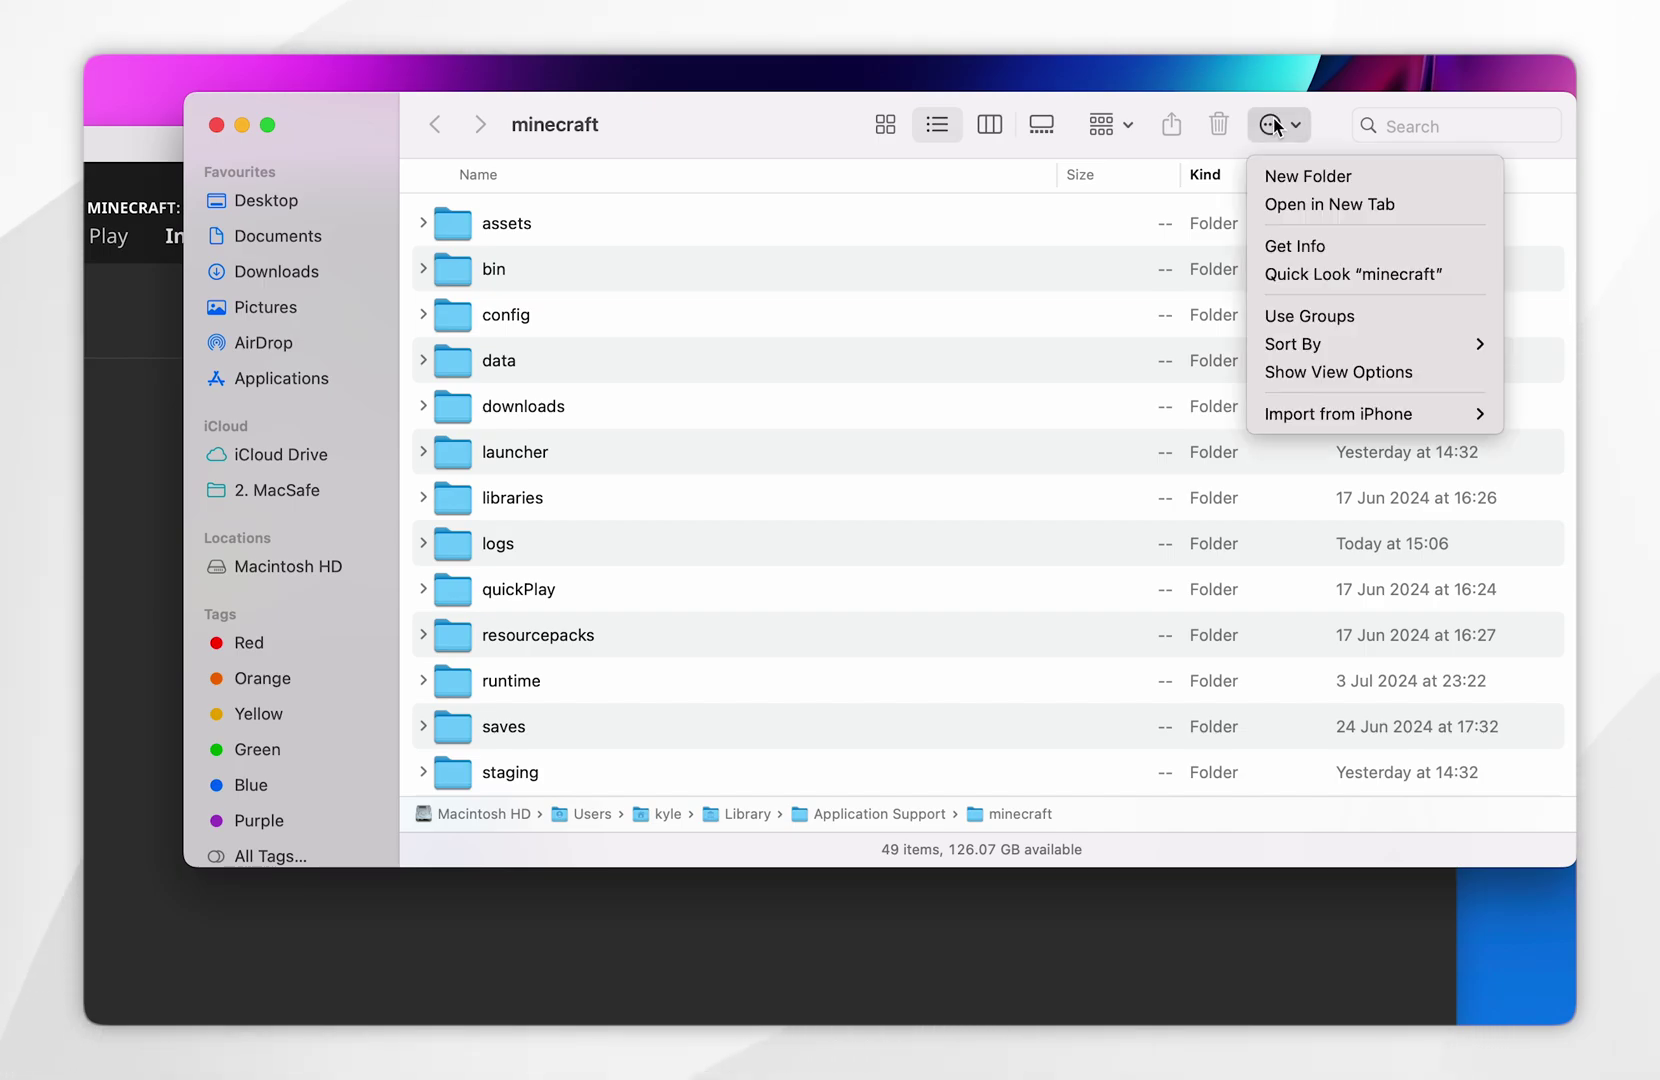
left_click(1320, 182)
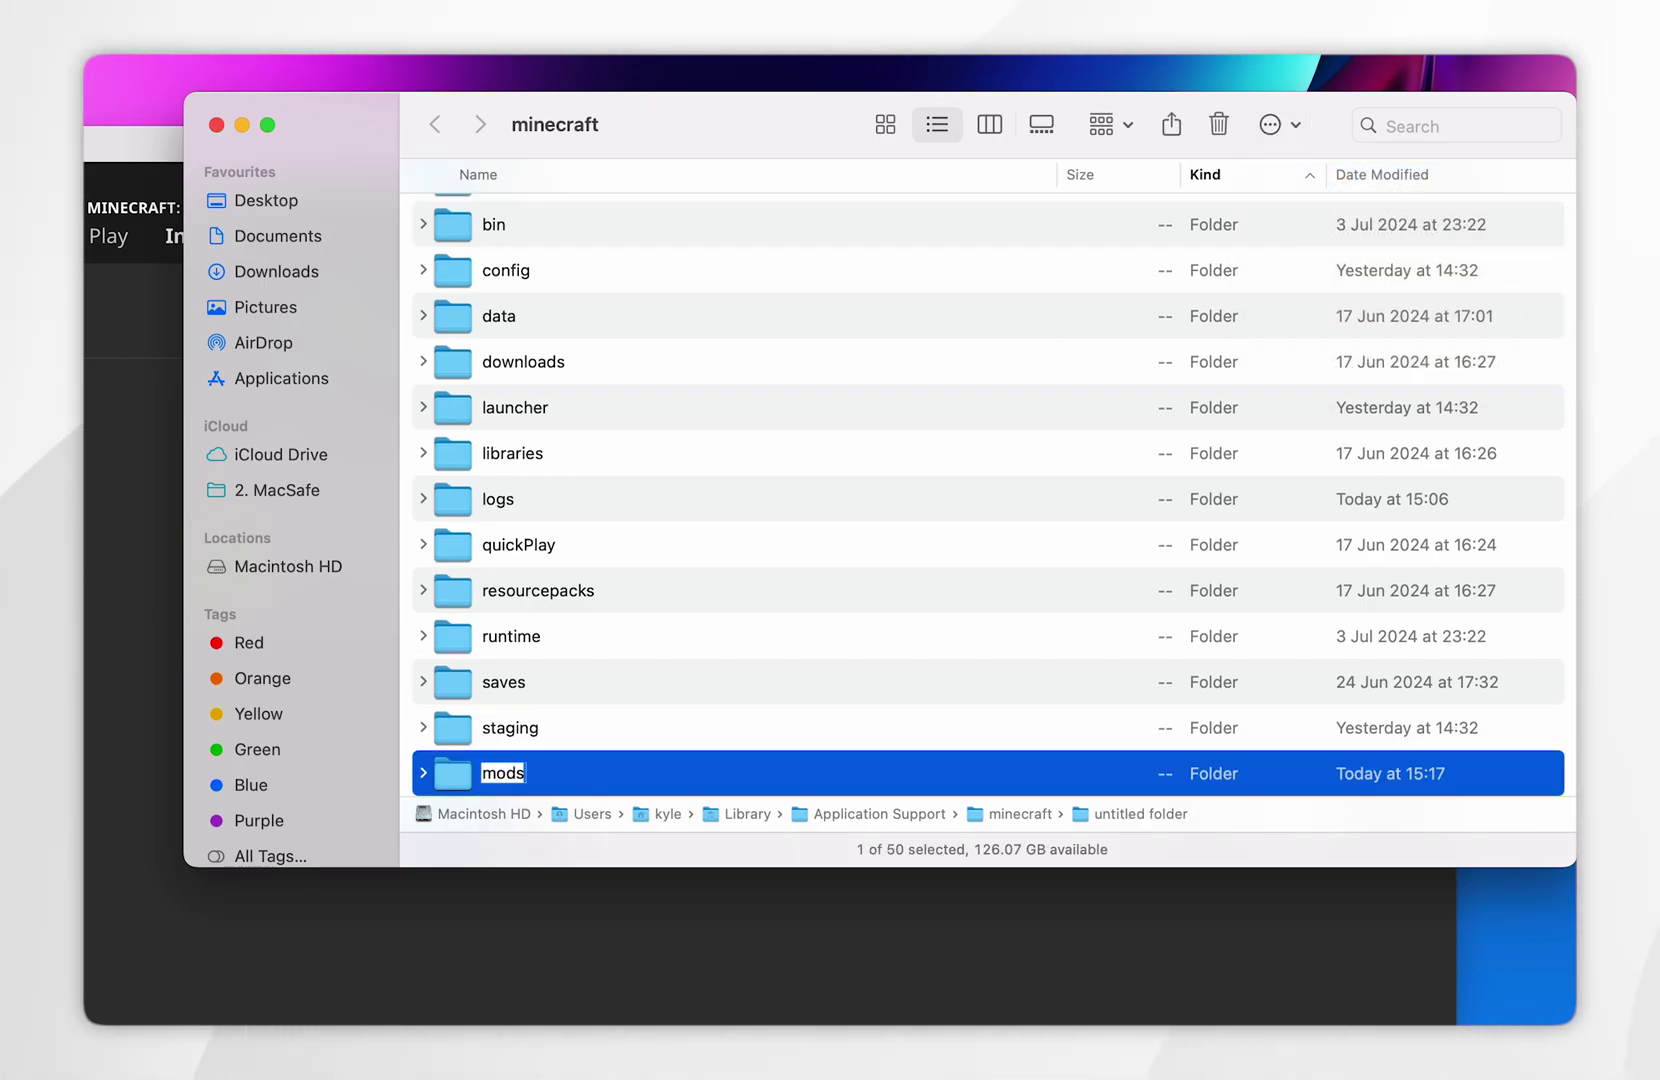
key("Return")
Move fabric-api-0.116.0+1.21.4.jar from the Desktop into the mods folder and close the window
double_click(524, 545)
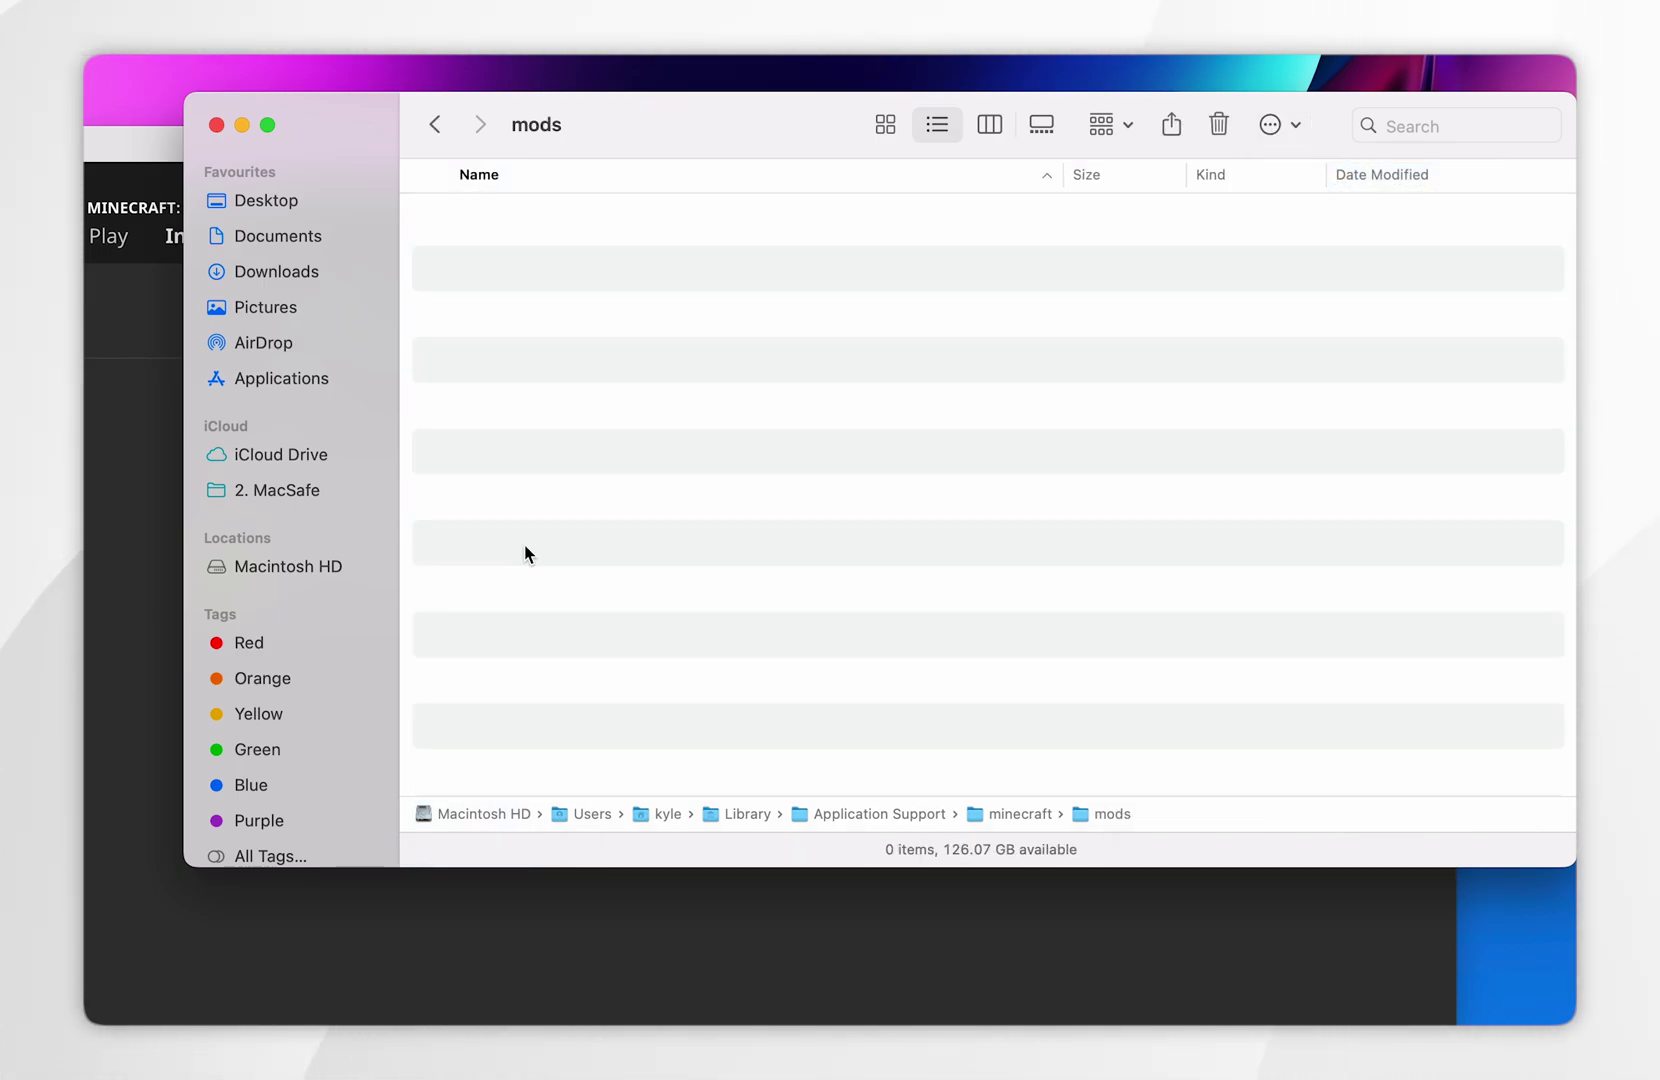
key("F11")
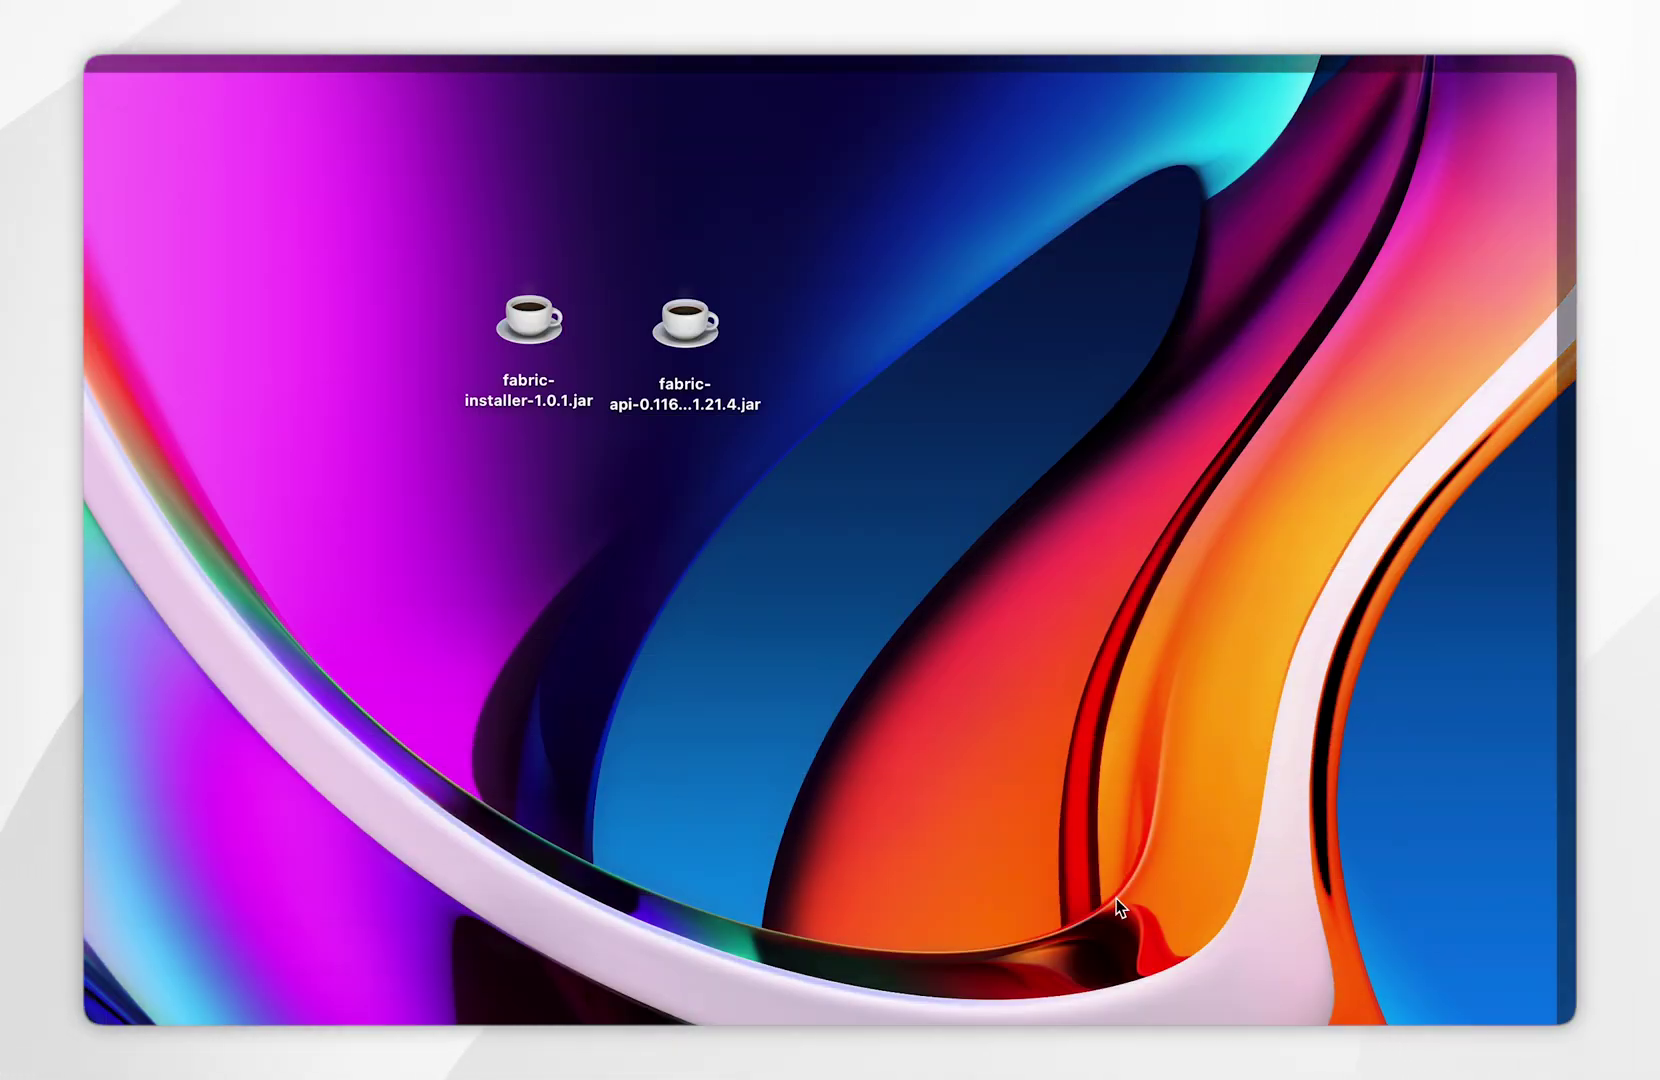
left_click_drag(713, 300, 739, 392)
key("F11")
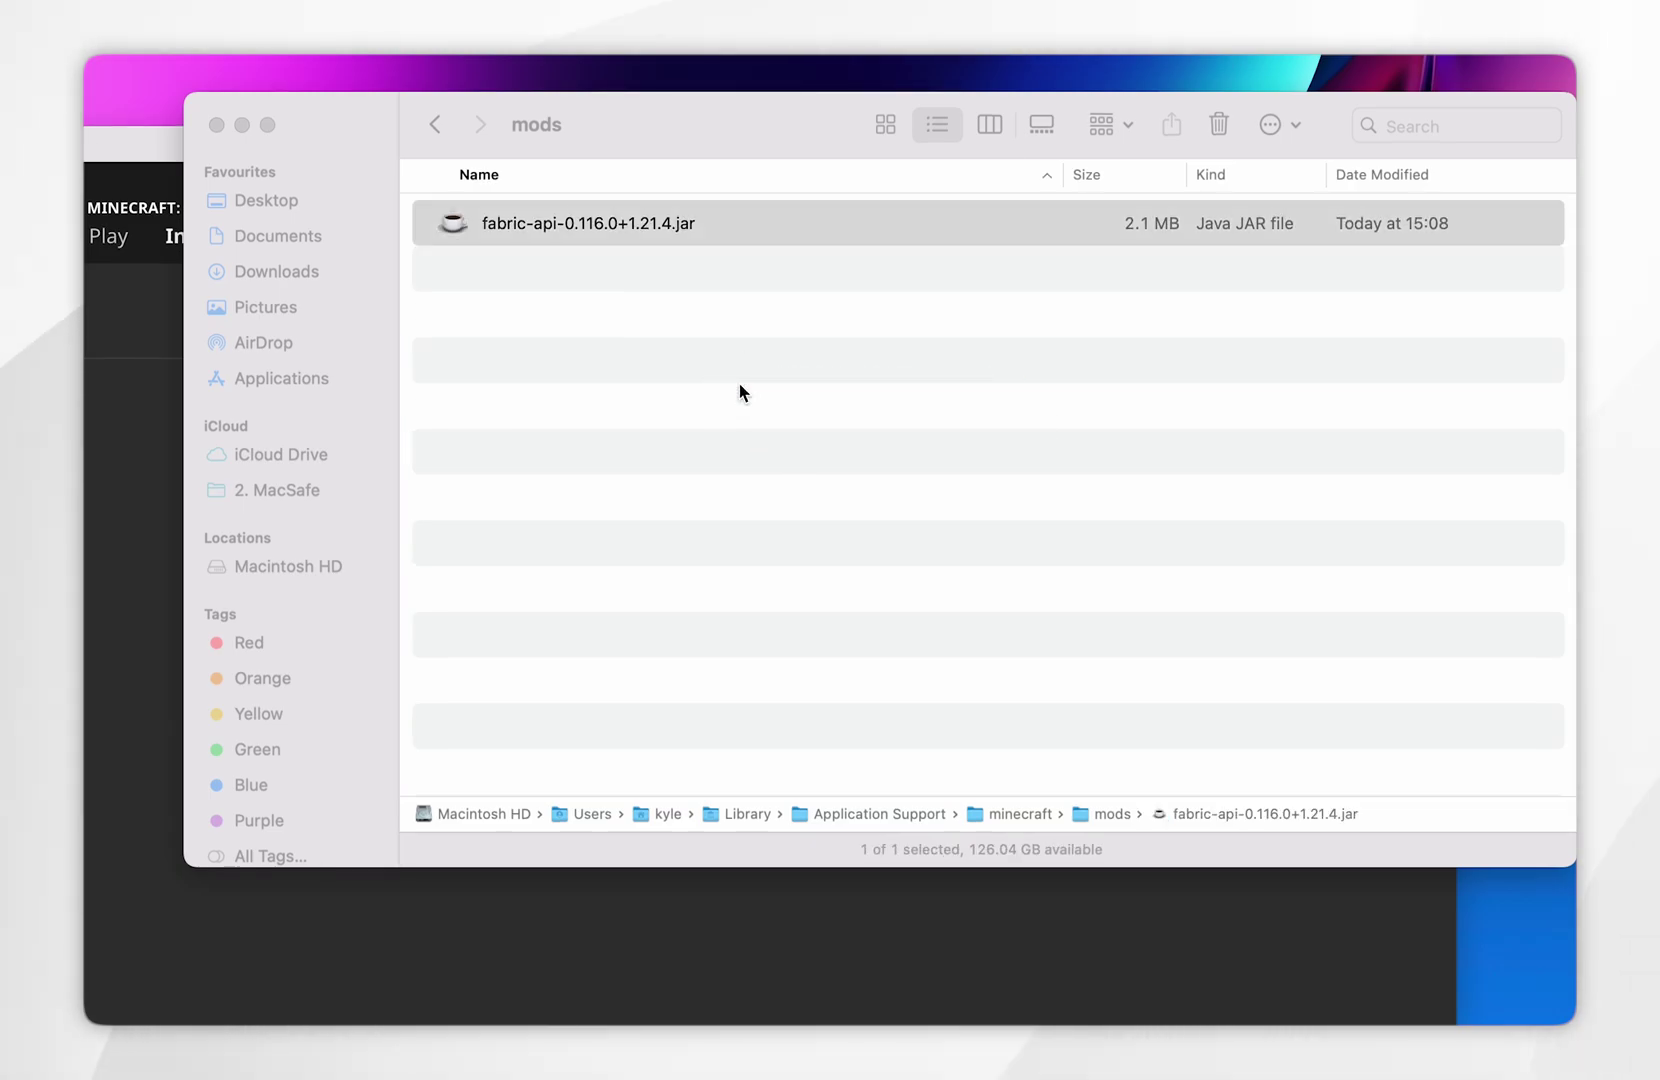
left_click(216, 125)
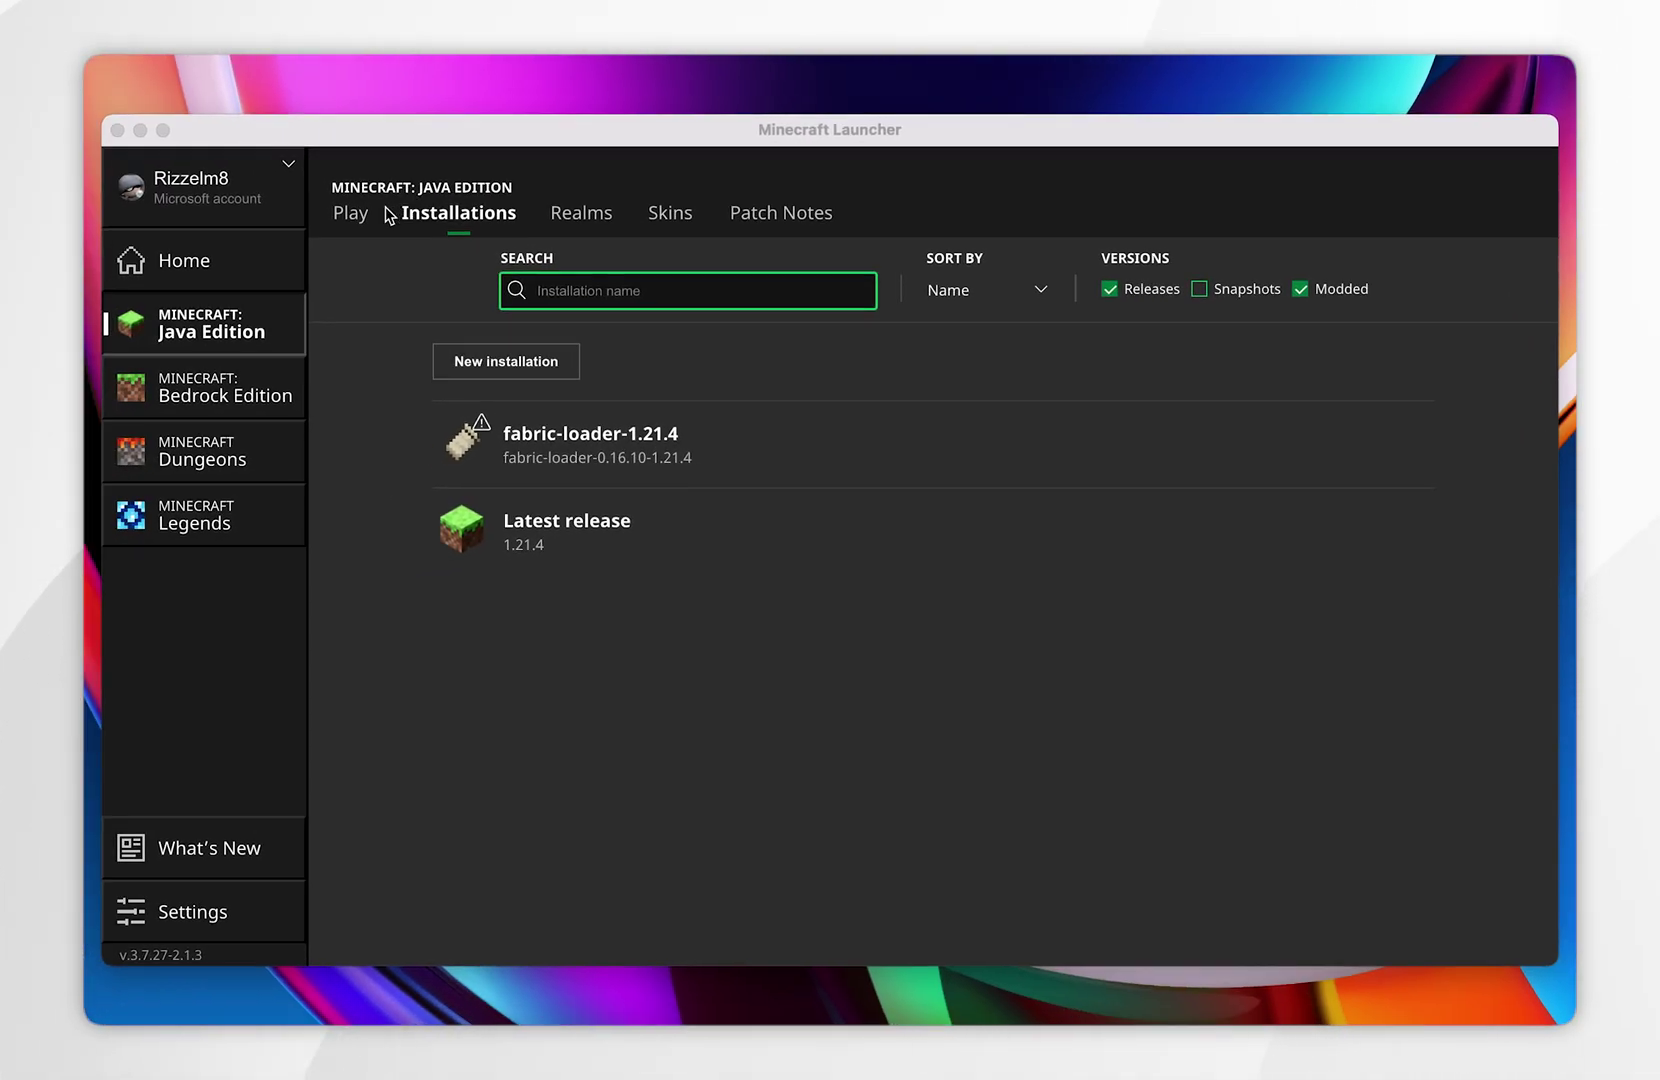
Launch fabric-loader-1.21.4 from the Play page and accept the modified-installation warning
left_click(365, 224)
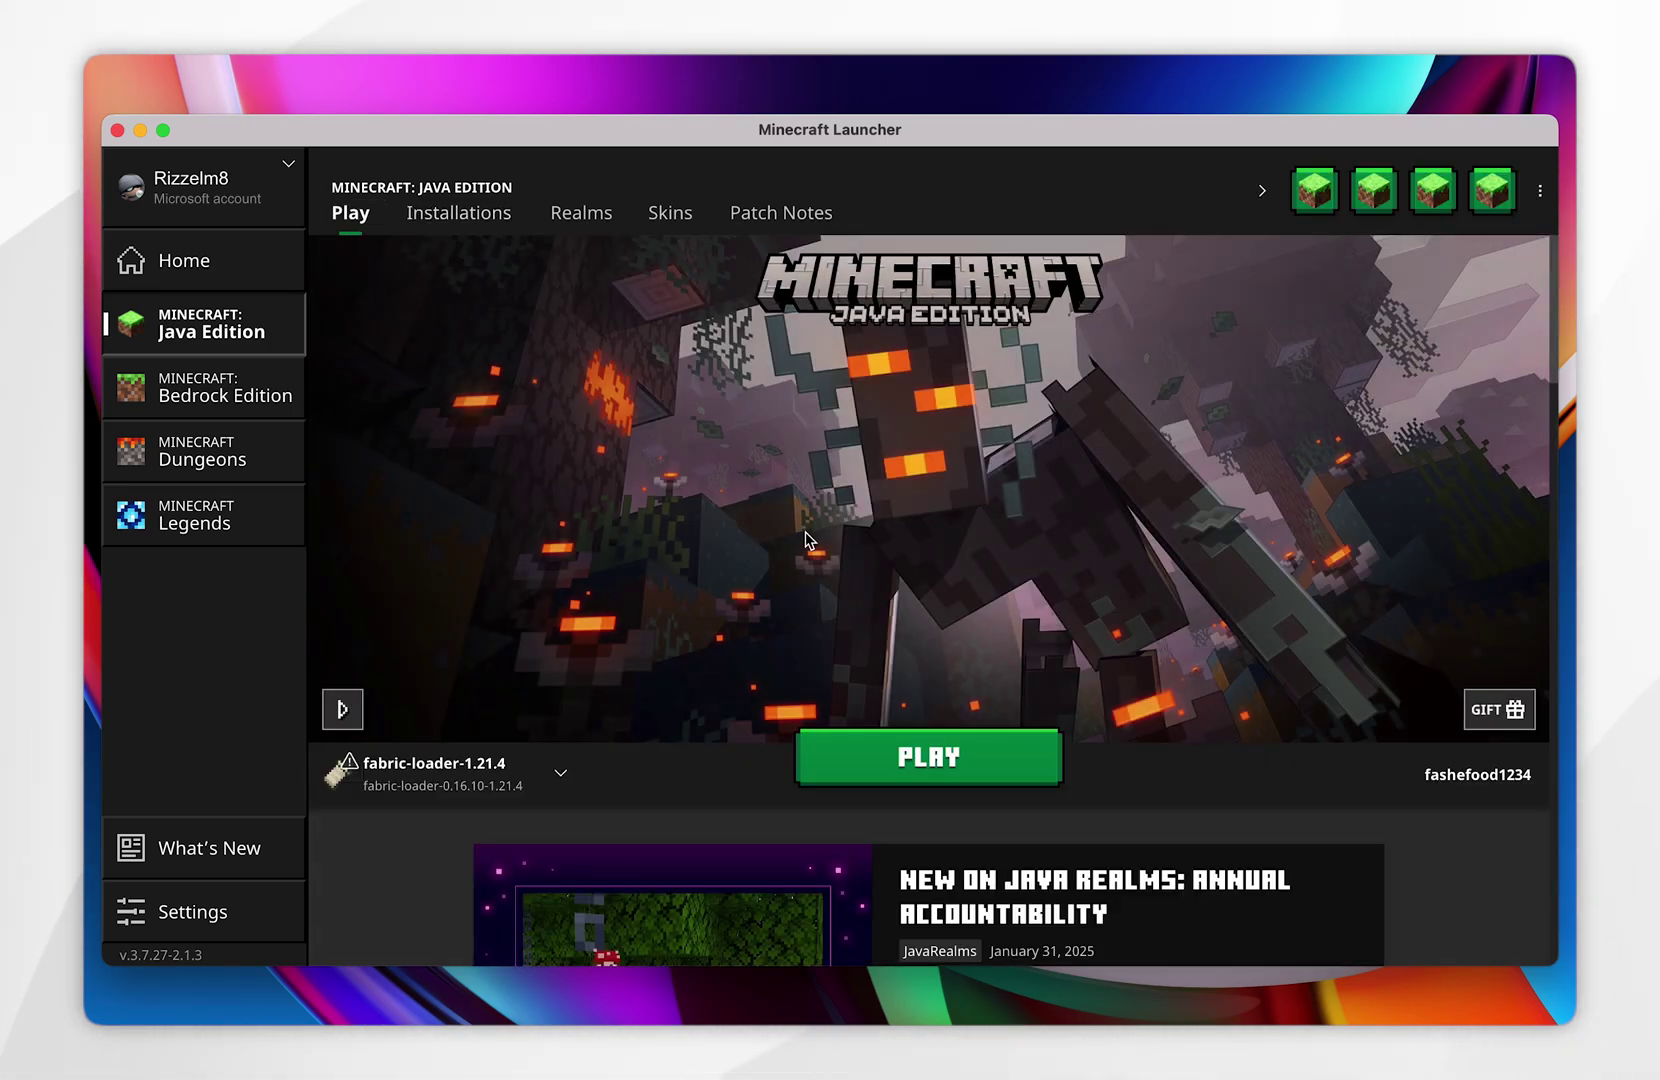
left_click(463, 782)
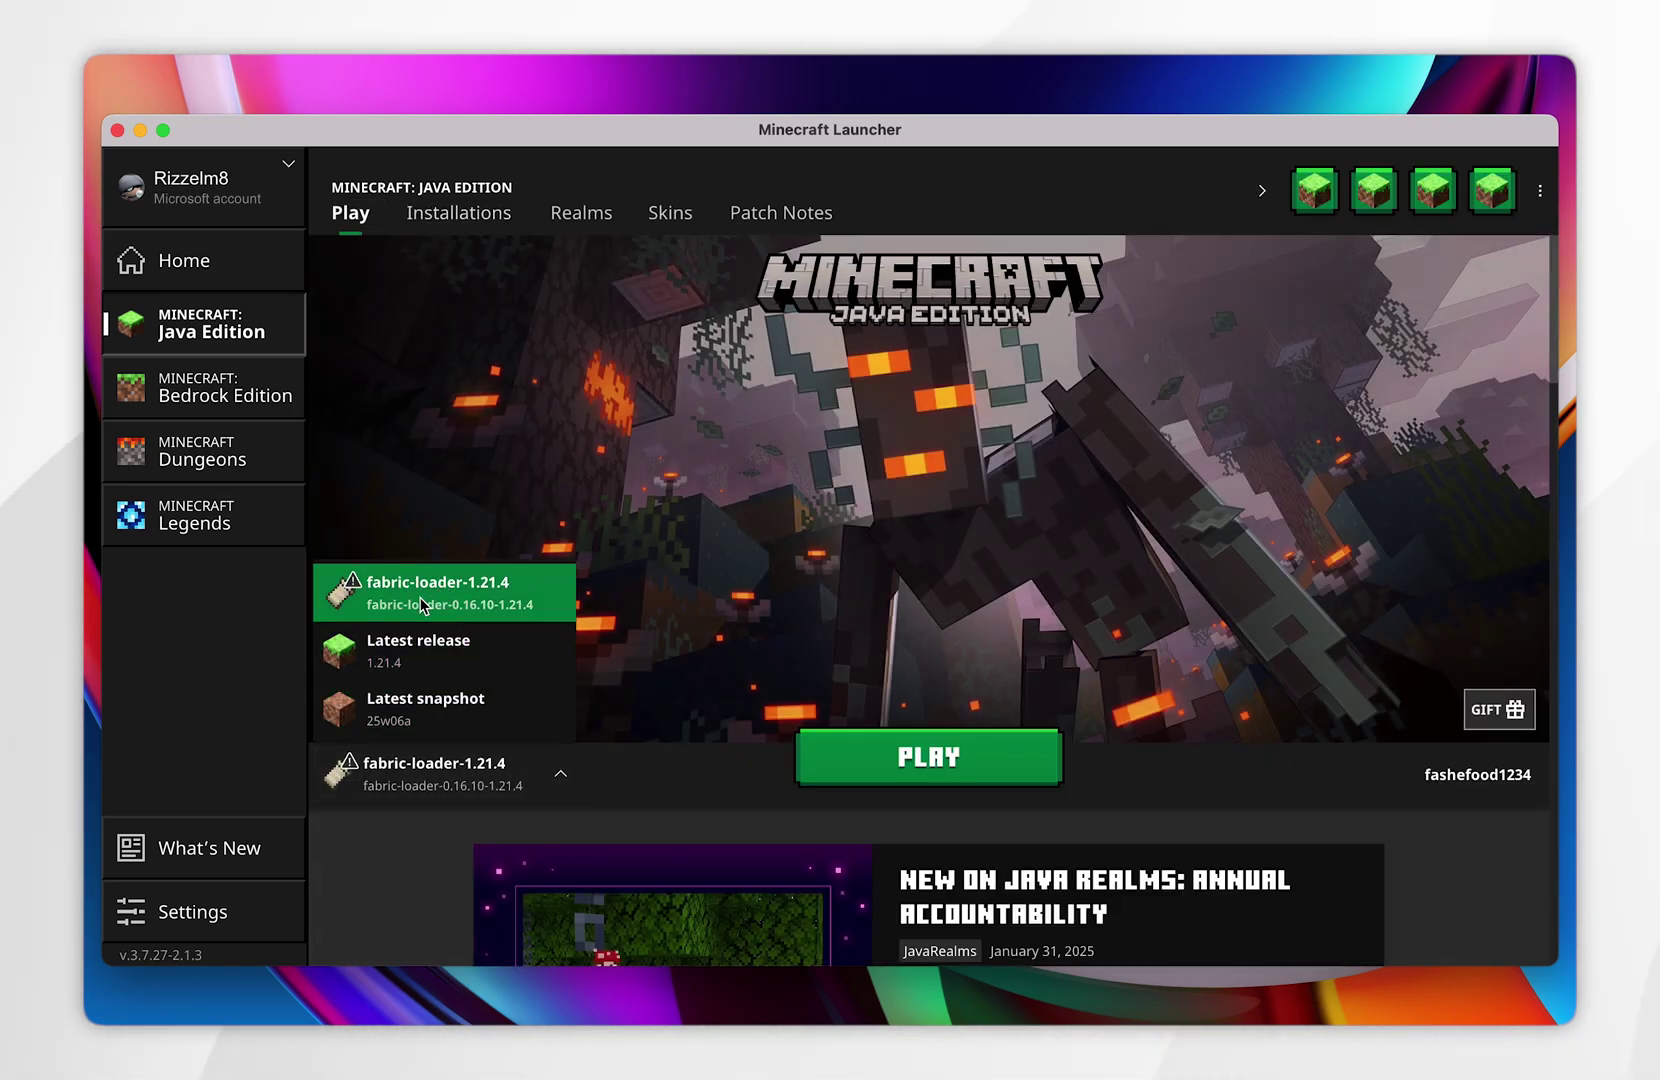
left_click(424, 604)
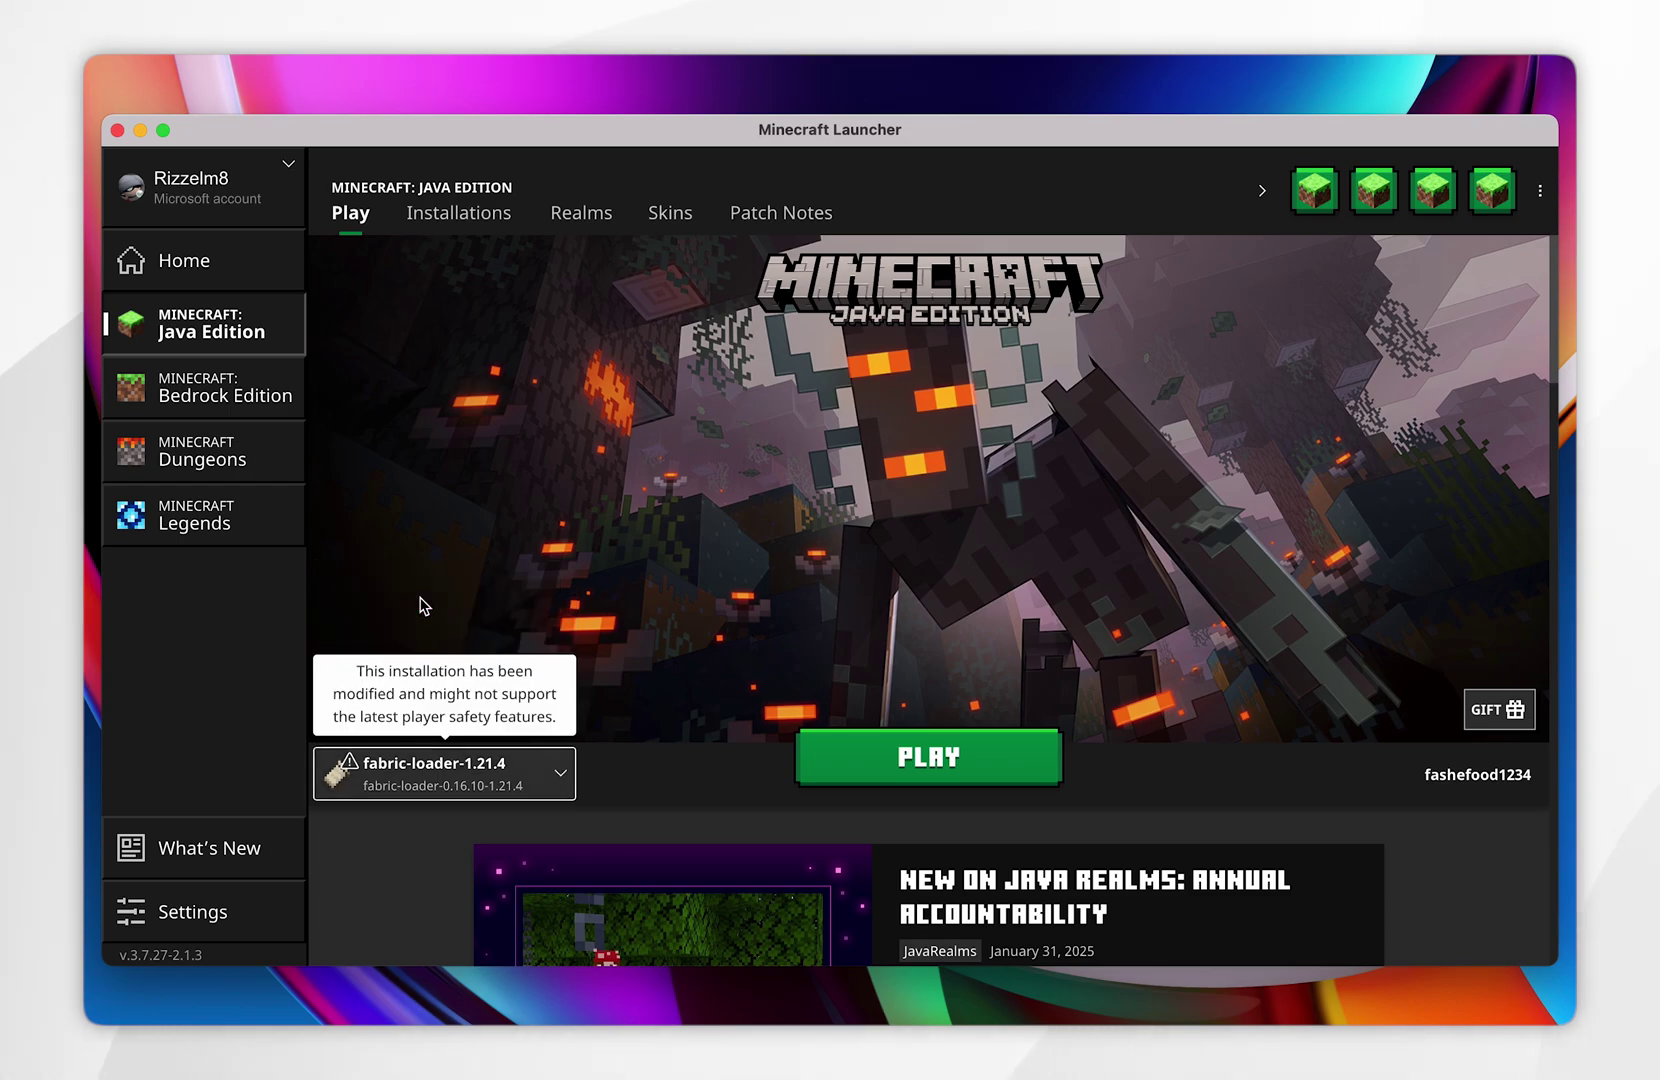
left_click(874, 762)
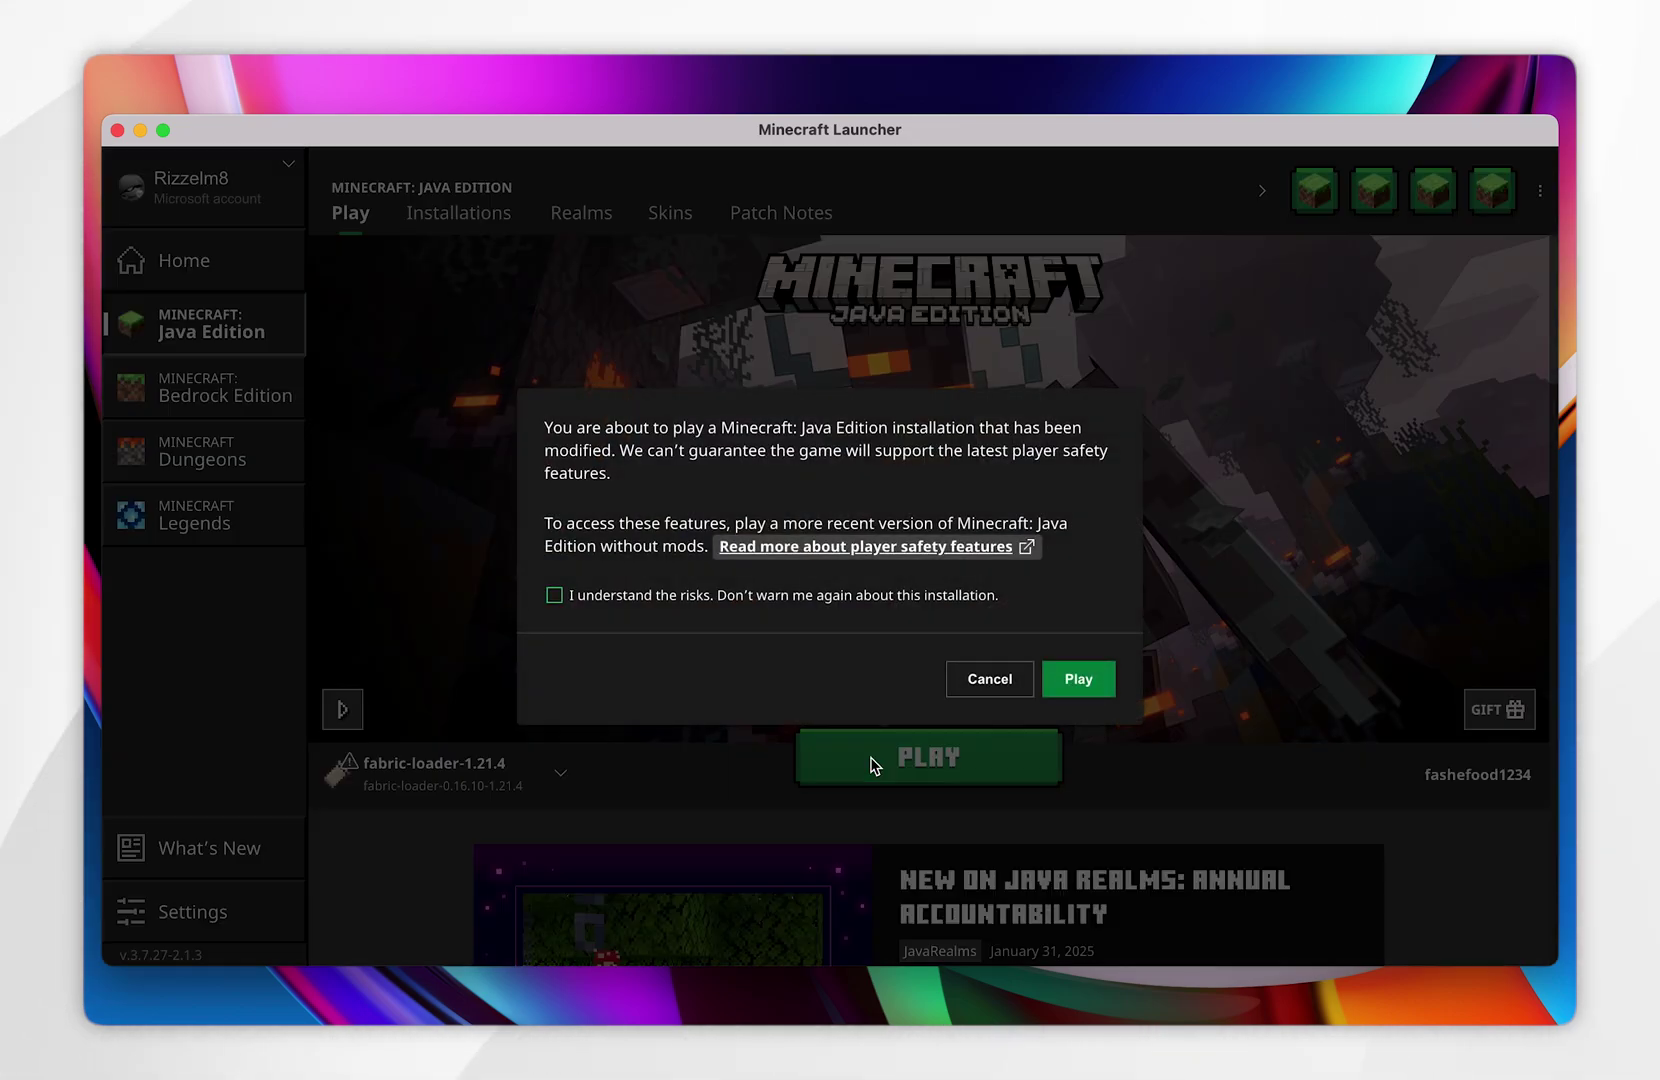
left_click(1060, 688)
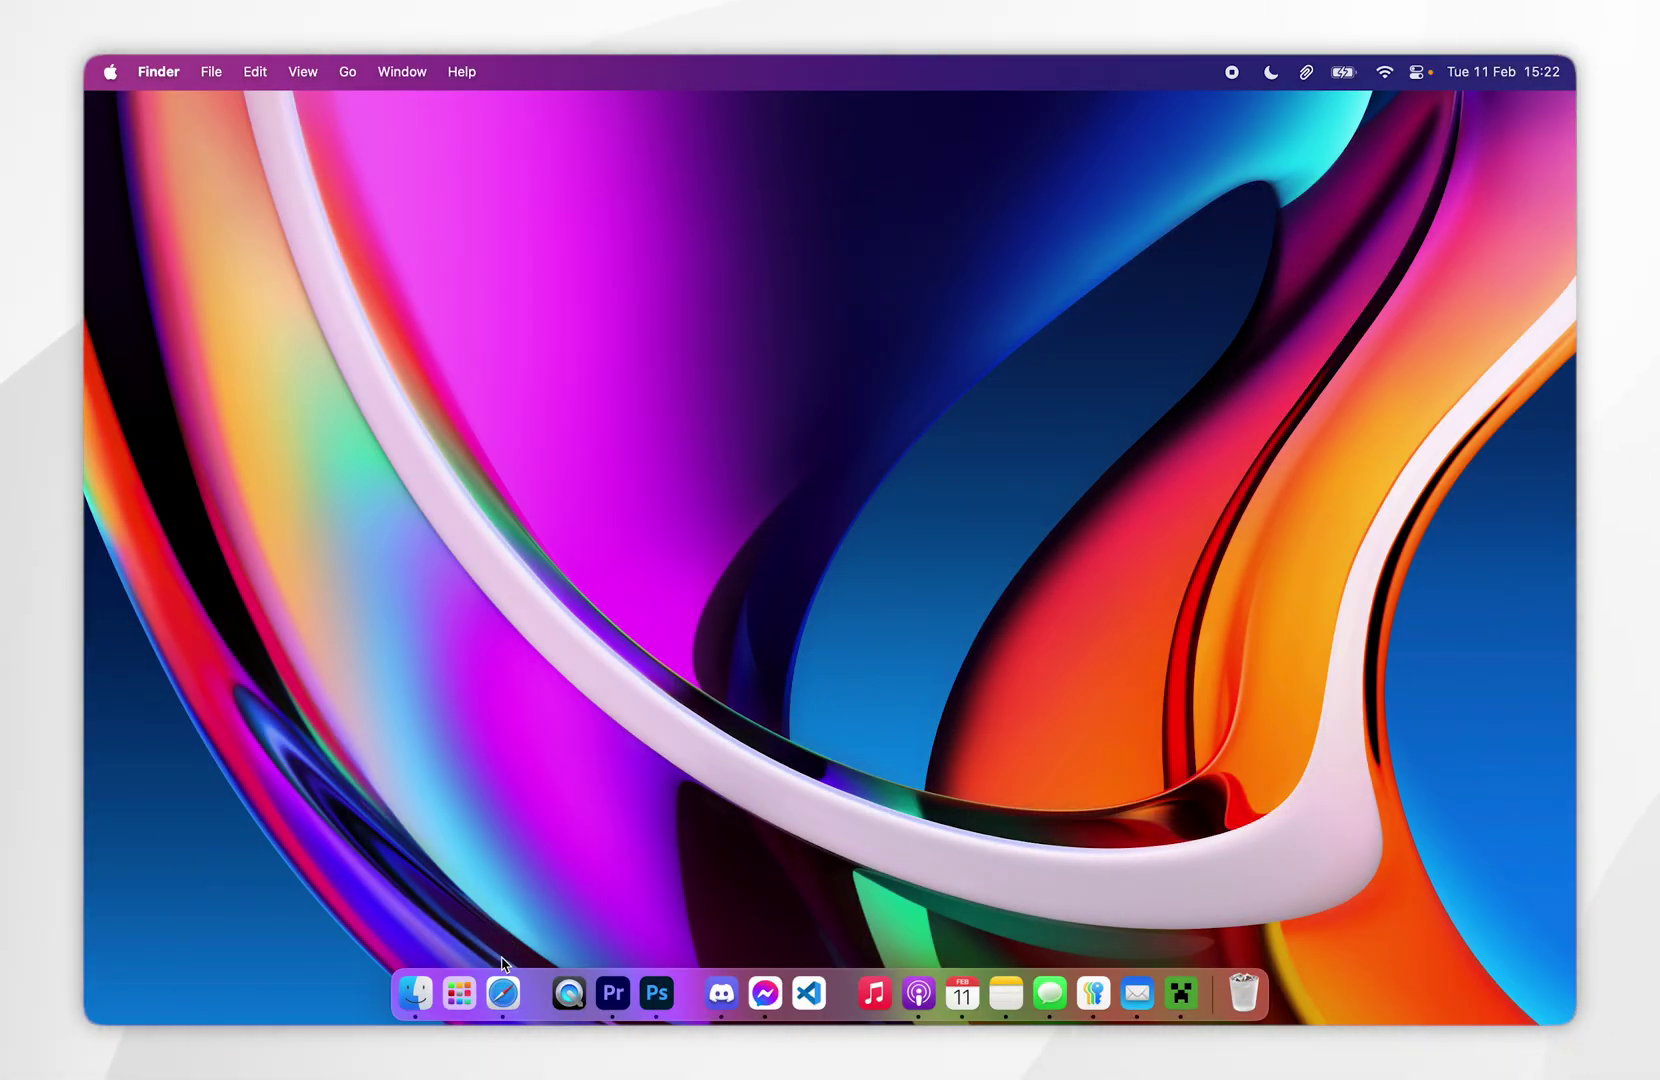
Open the Sodium mod's versions list on Modrinth in Safari
left_click(503, 993)
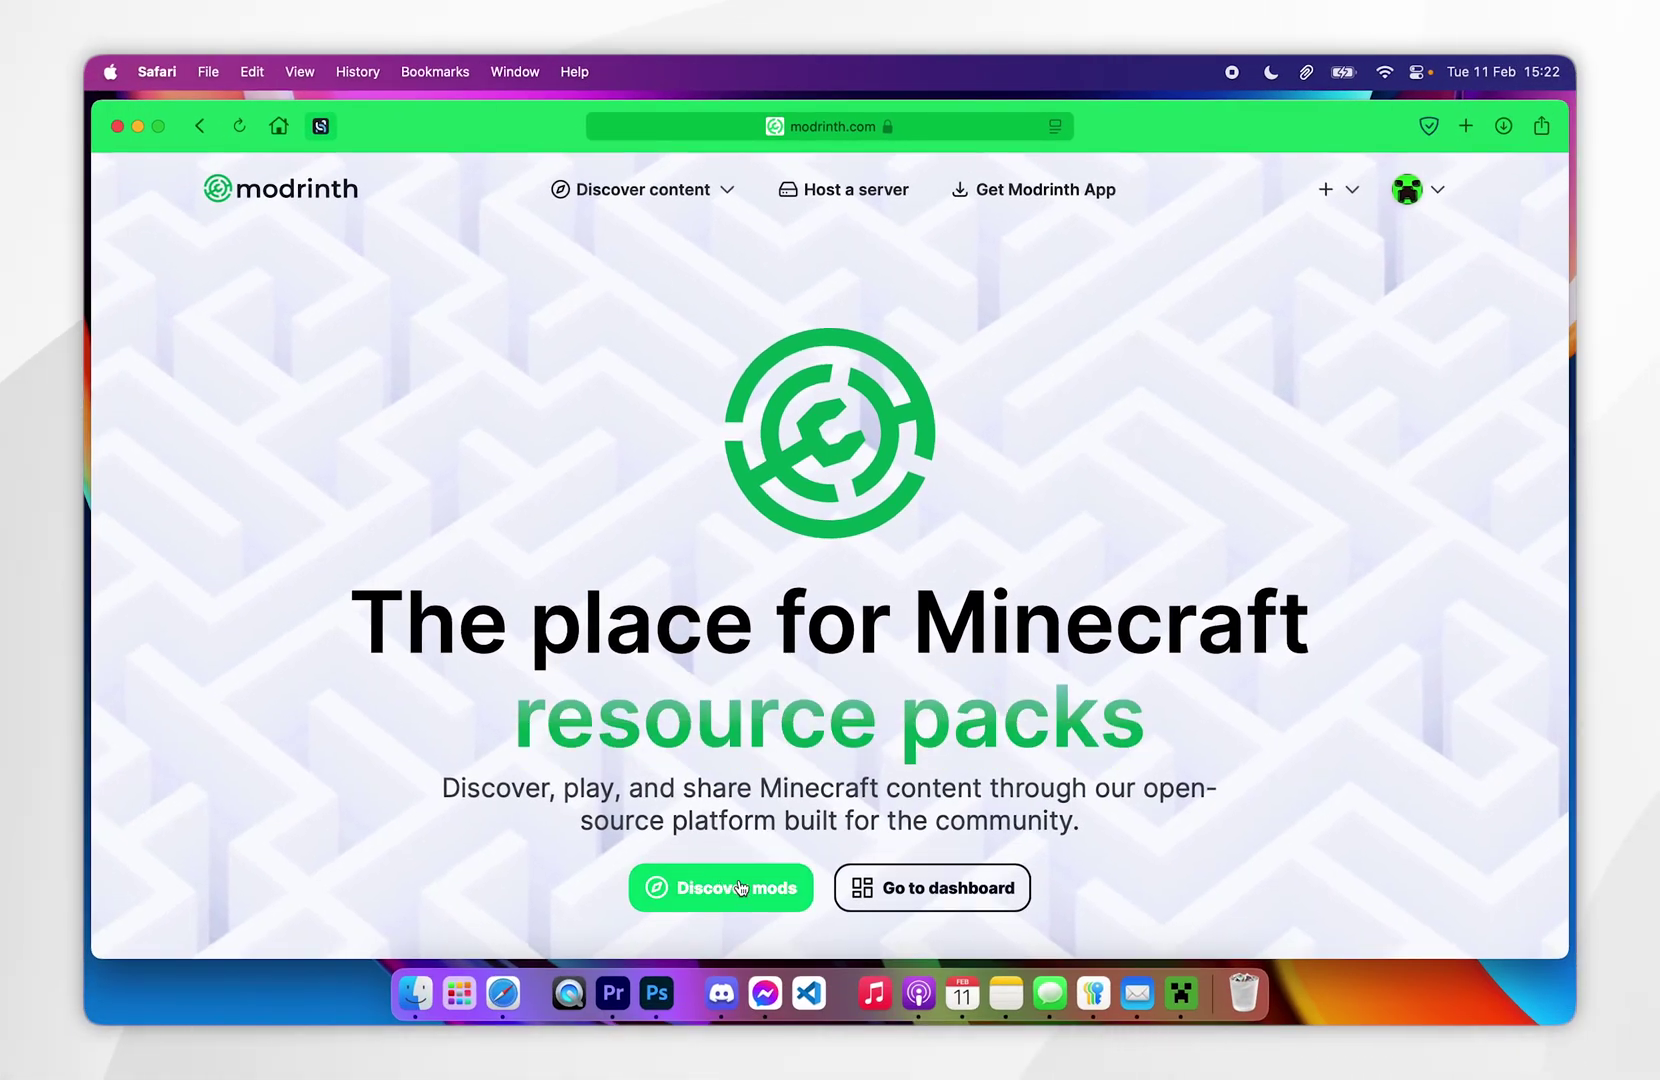
left_click(735, 886)
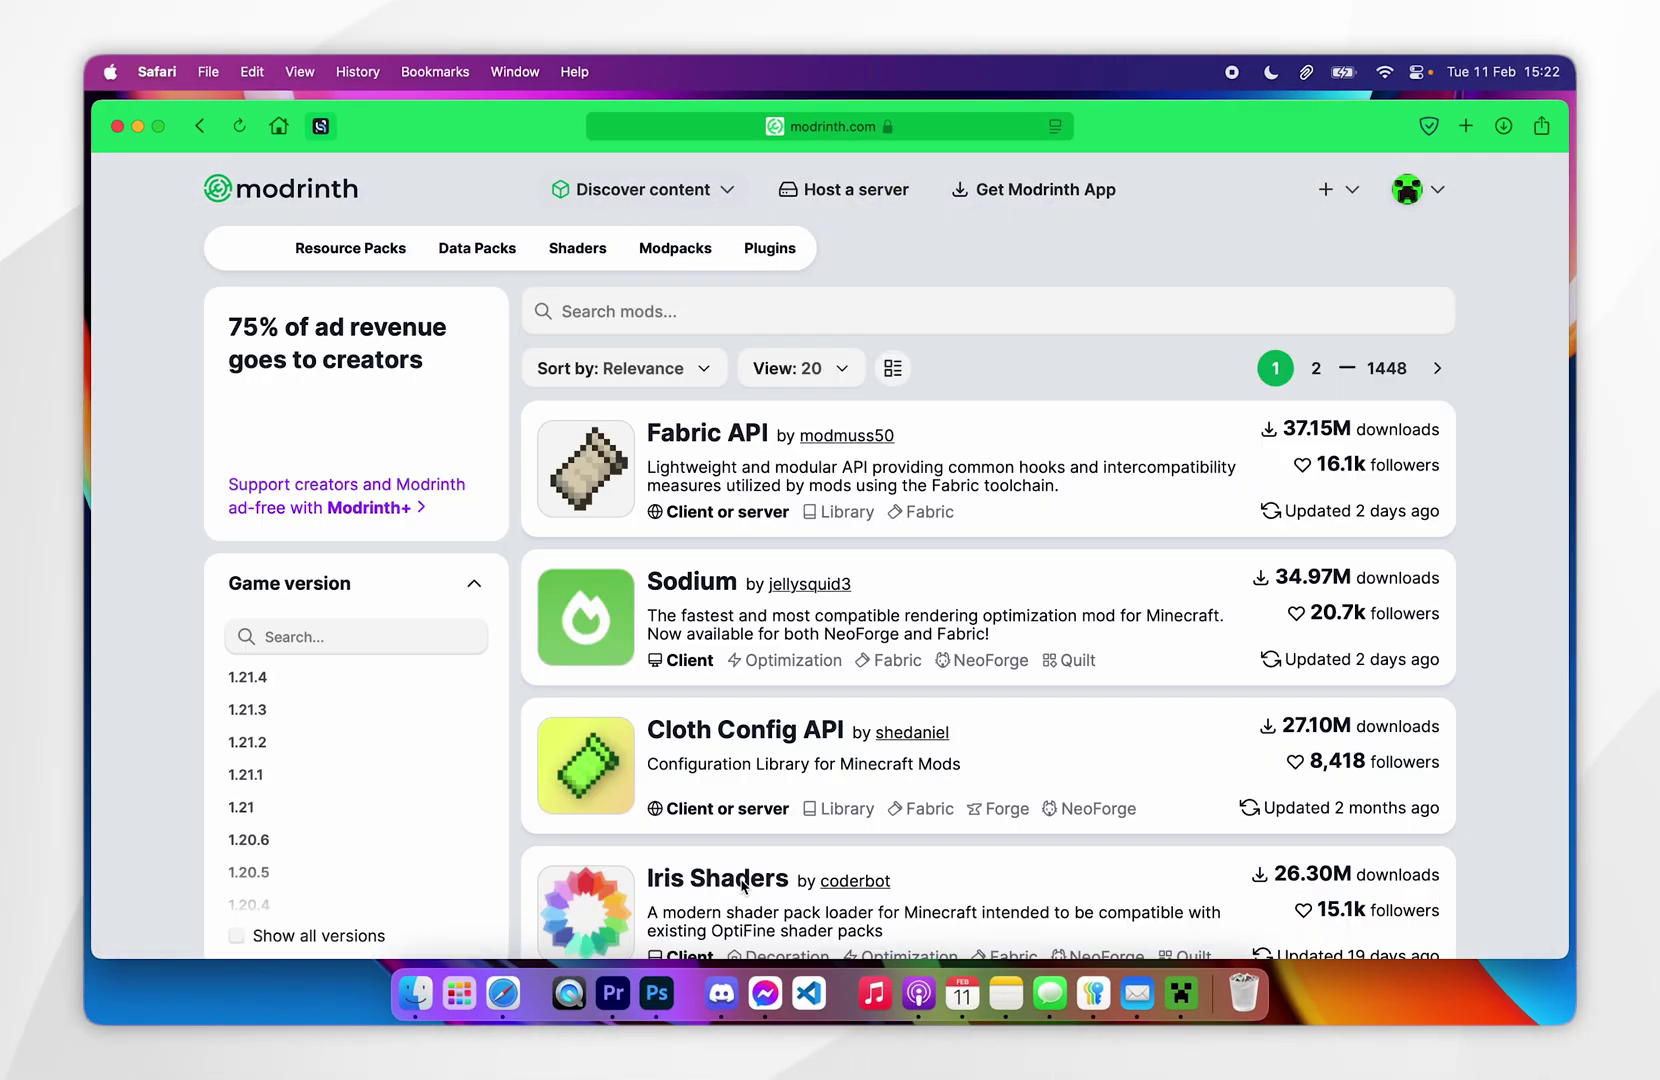
left_click(686, 583)
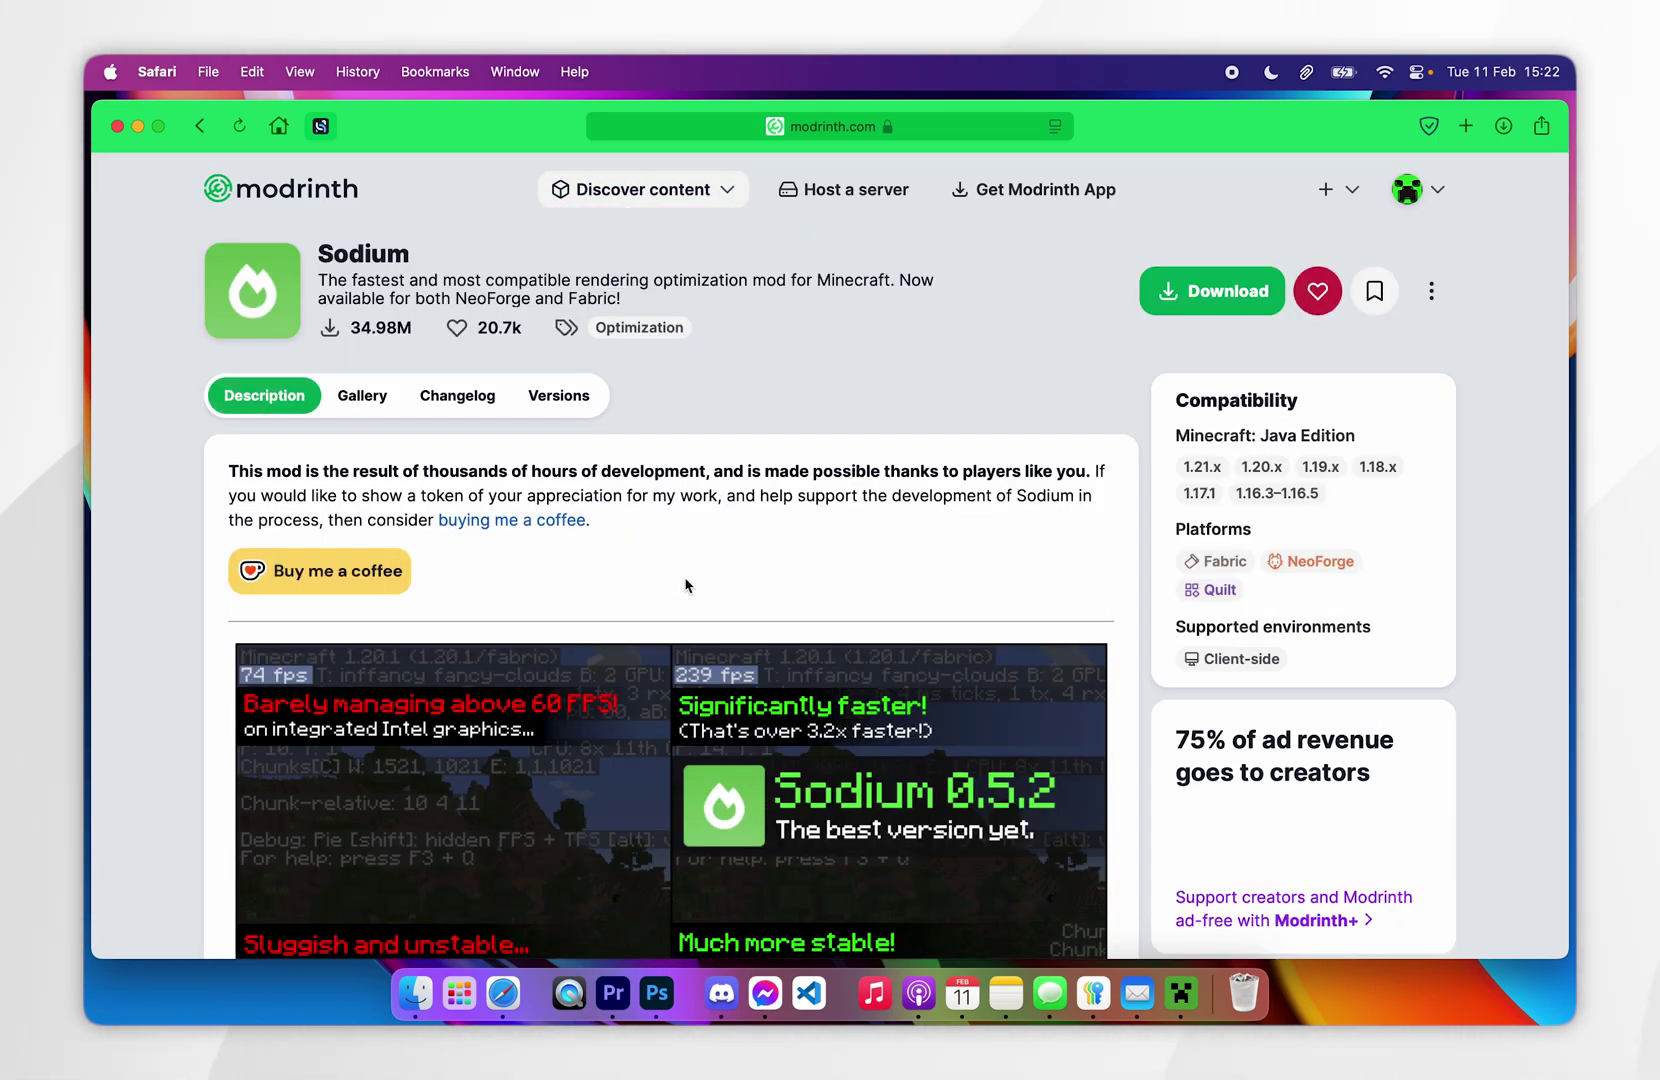
left_click(560, 397)
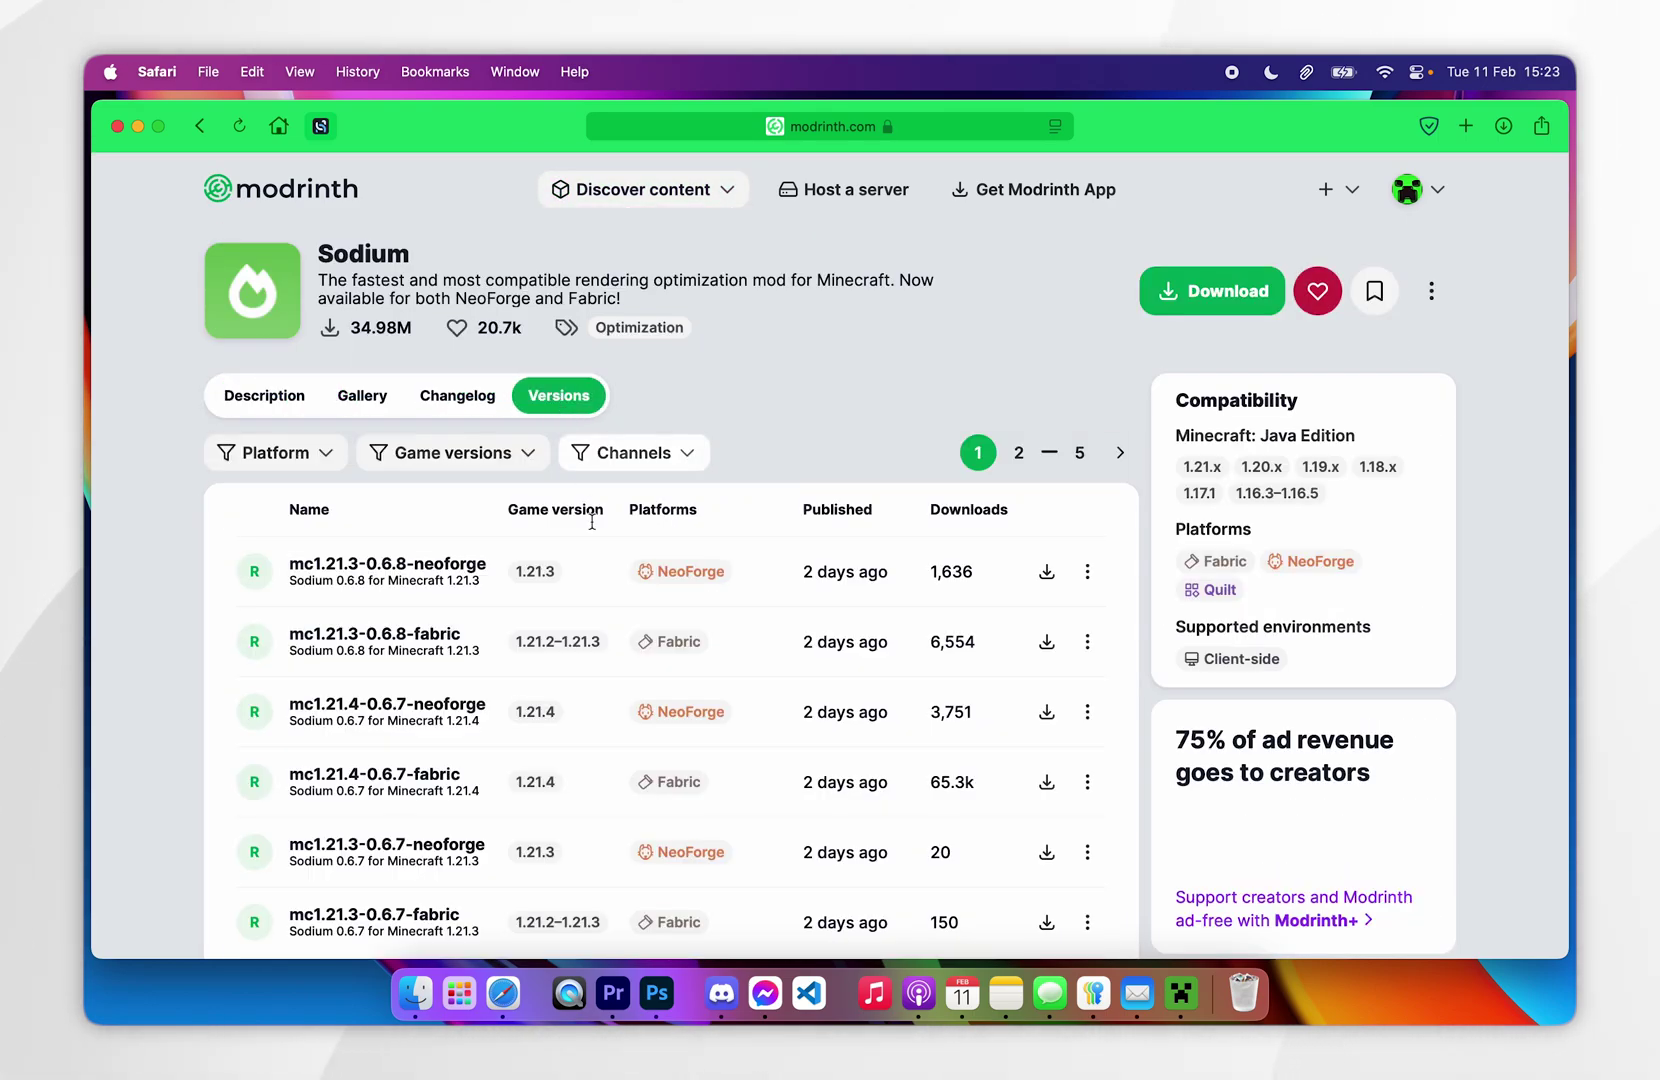
Download the mc1.21.4-0.6.7-fabric build, saving sodium-fabric-0.6.7+mc1.21.4.jar to the Desktop
scroll(603, 736, "down", 5)
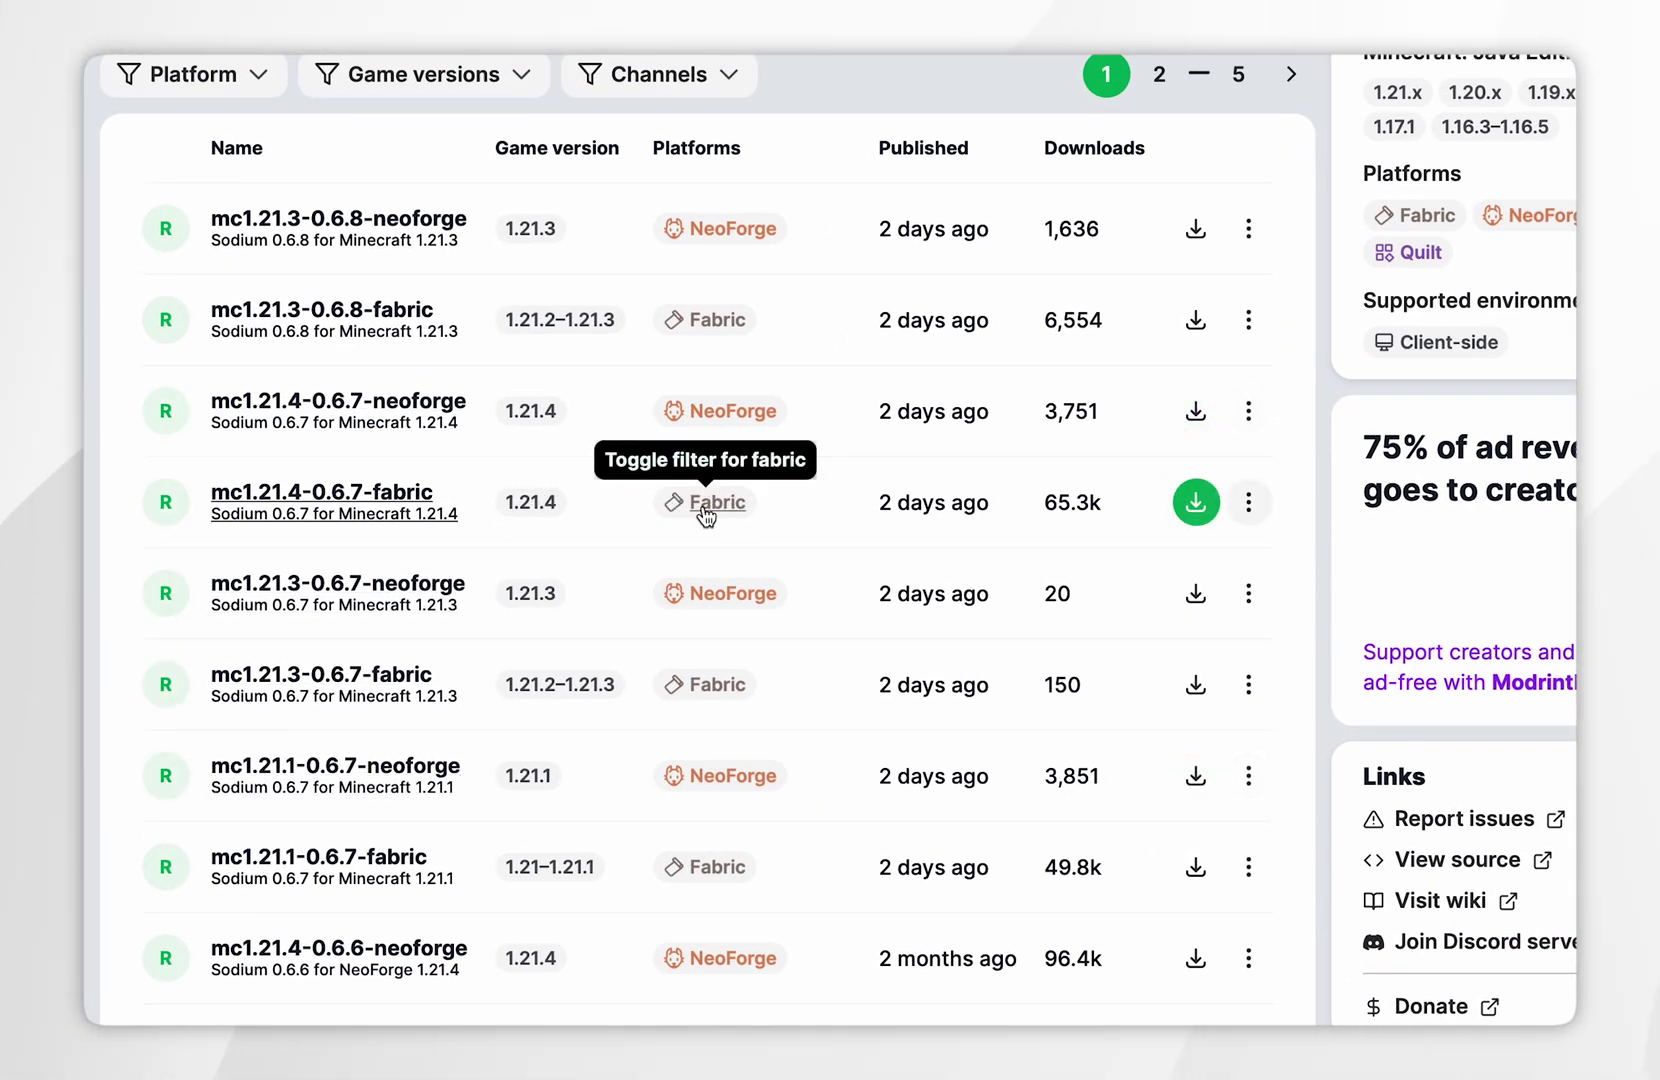
left_click(292, 498)
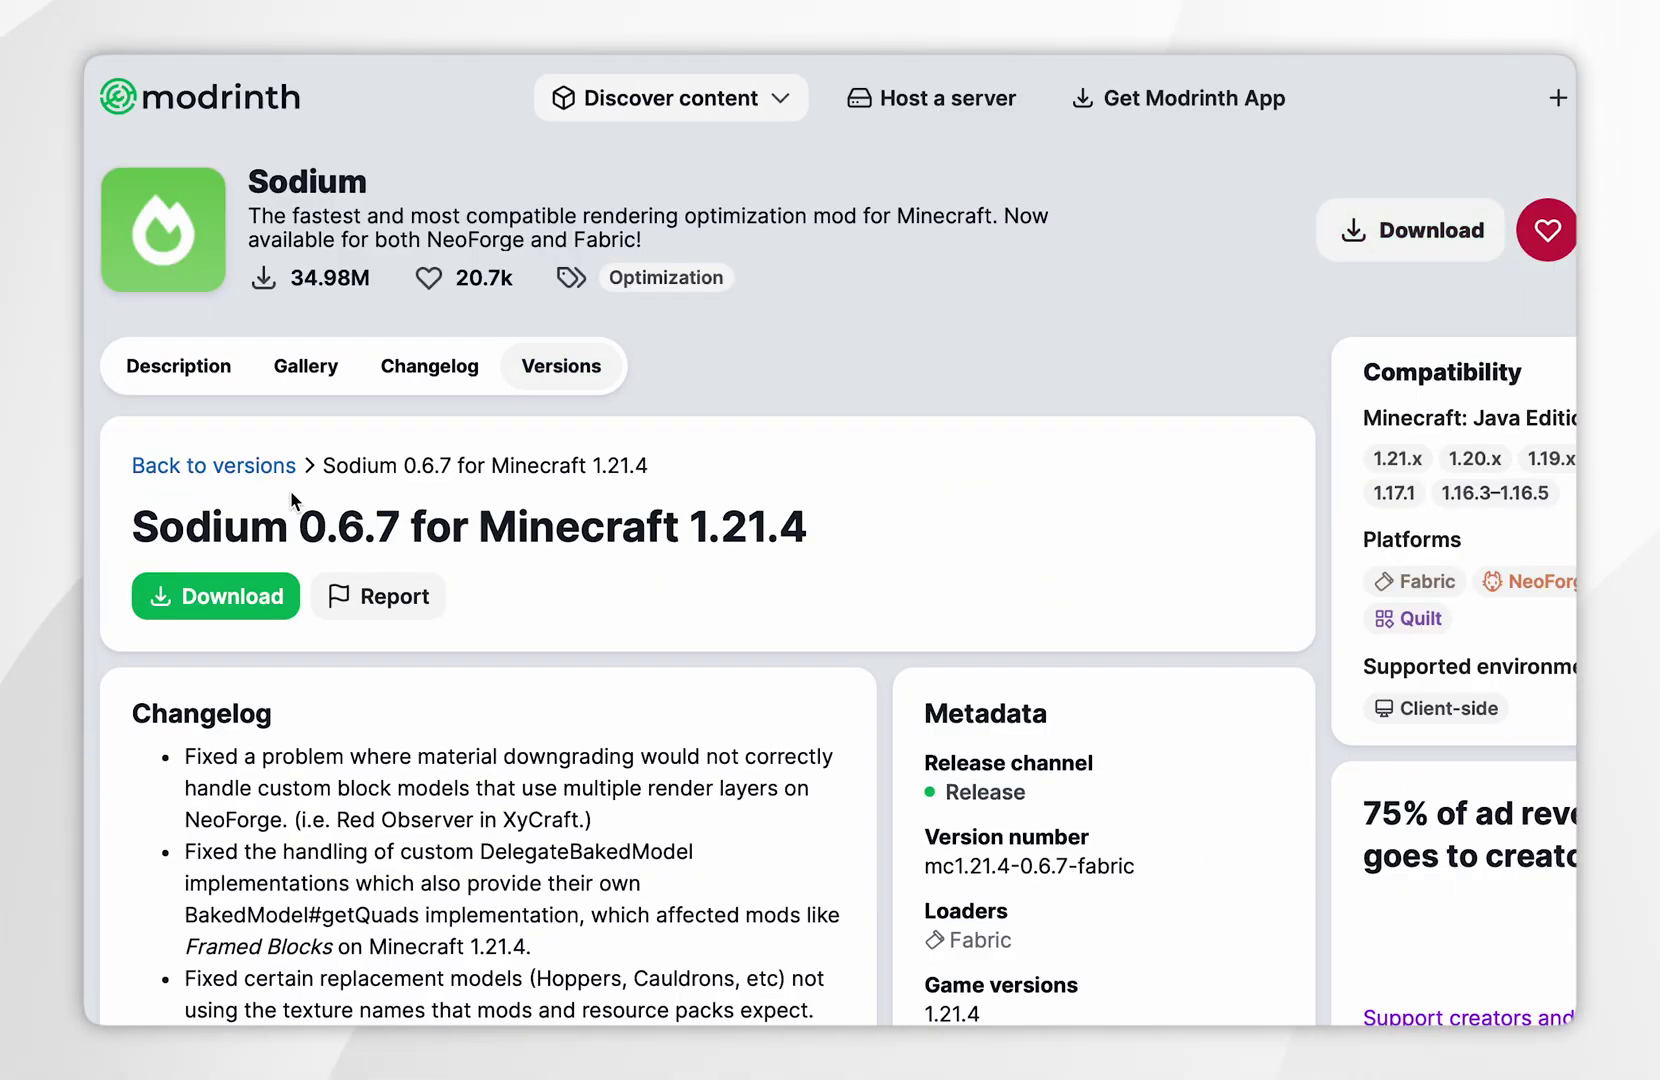
left_click(236, 600)
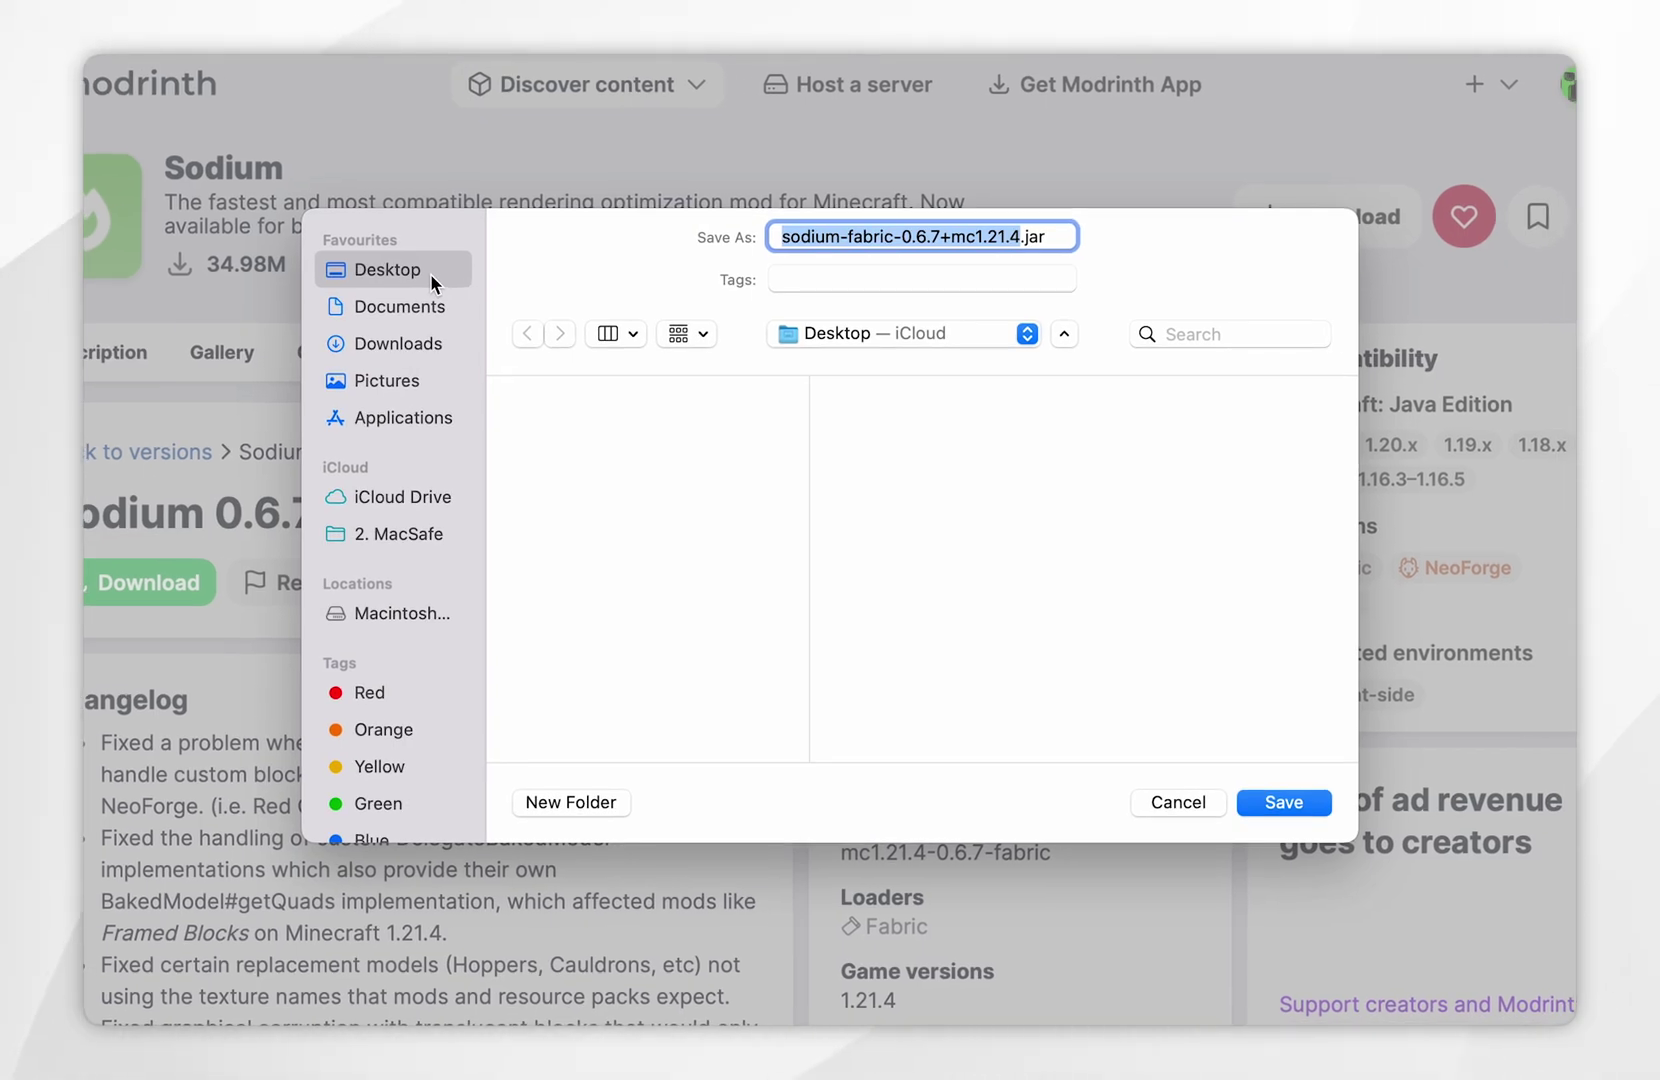
left_click(1284, 803)
Select the Sodium jar on the desktop, then open fabric-loader-1.21.4's game folder from the launcher's Installations
key("ctrl+Right")
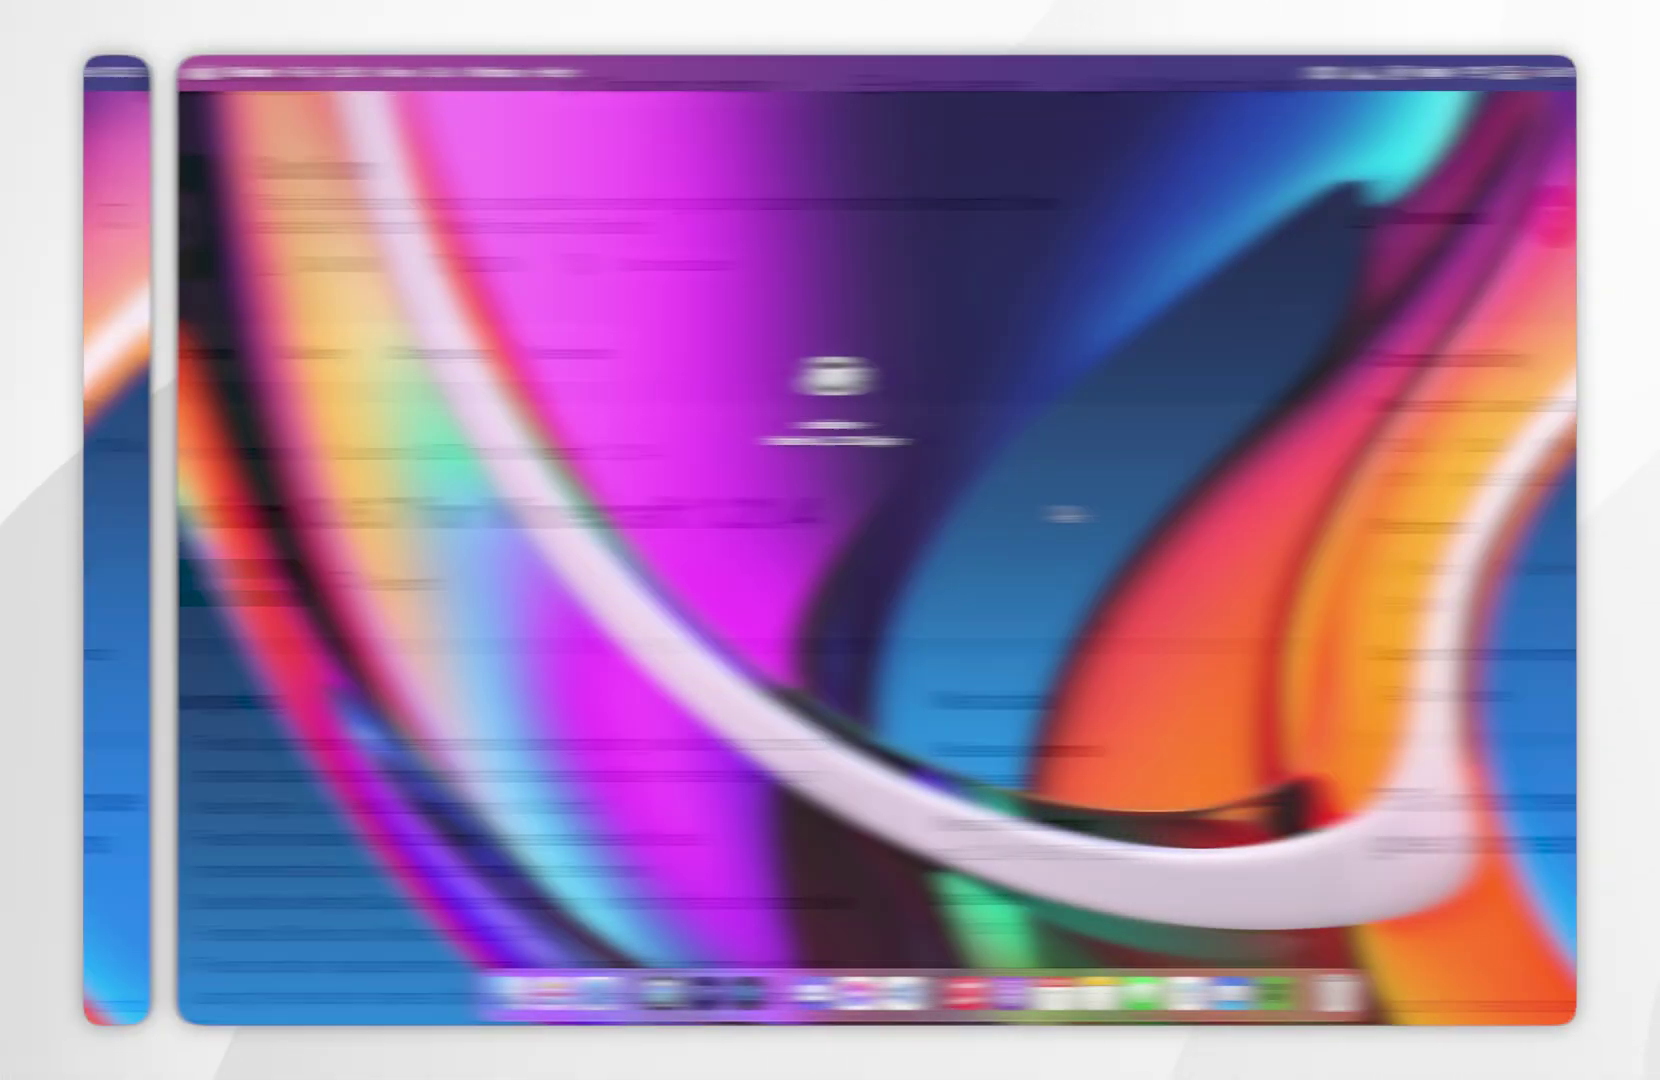
left_click_drag(987, 268, 630, 512)
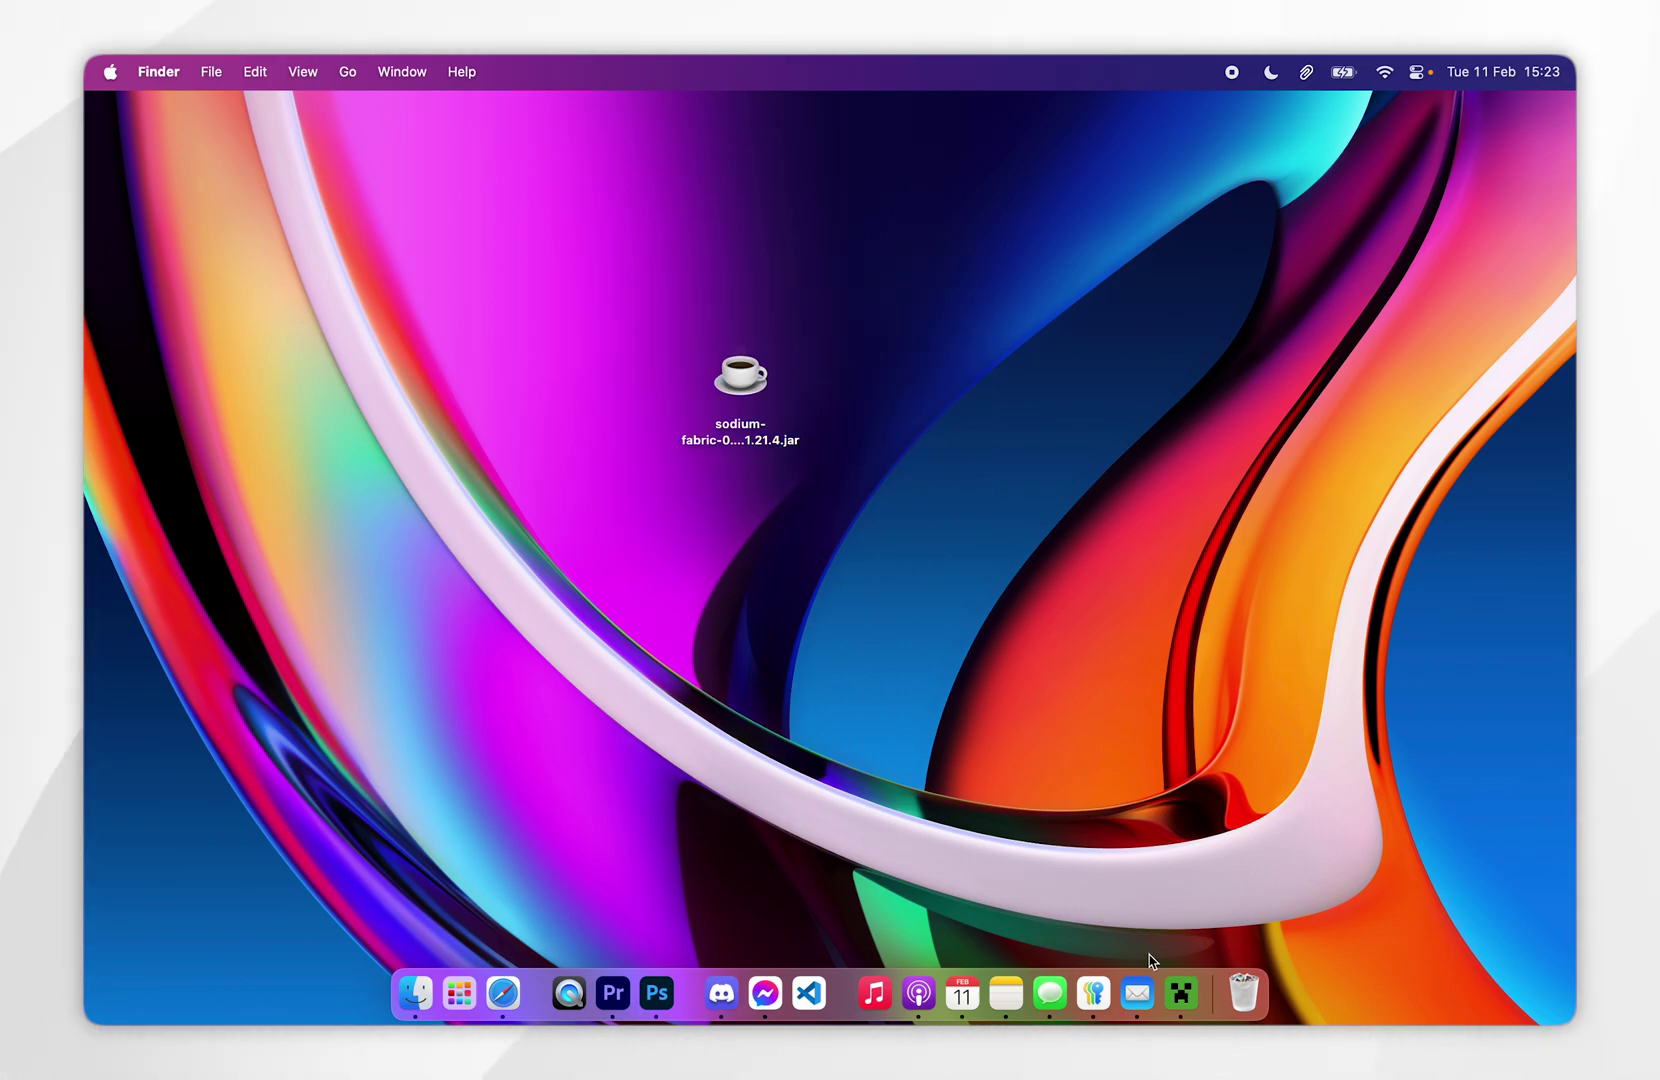
left_click(1181, 993)
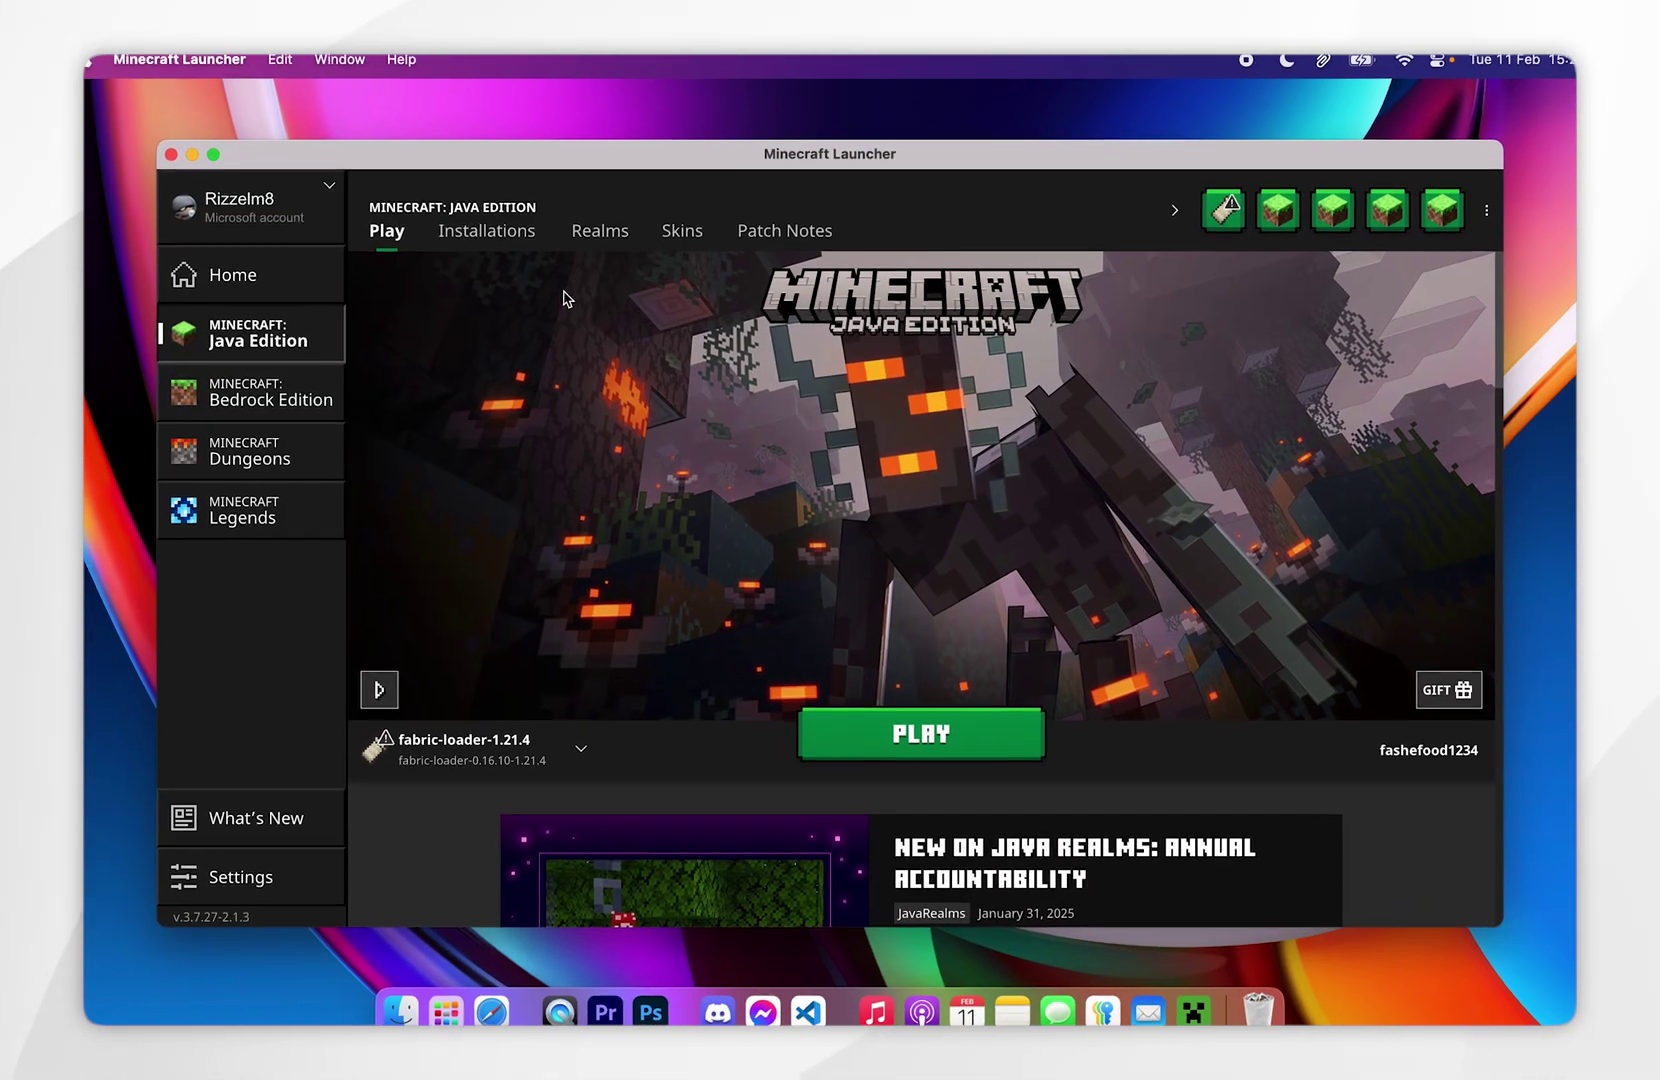
left_click(498, 236)
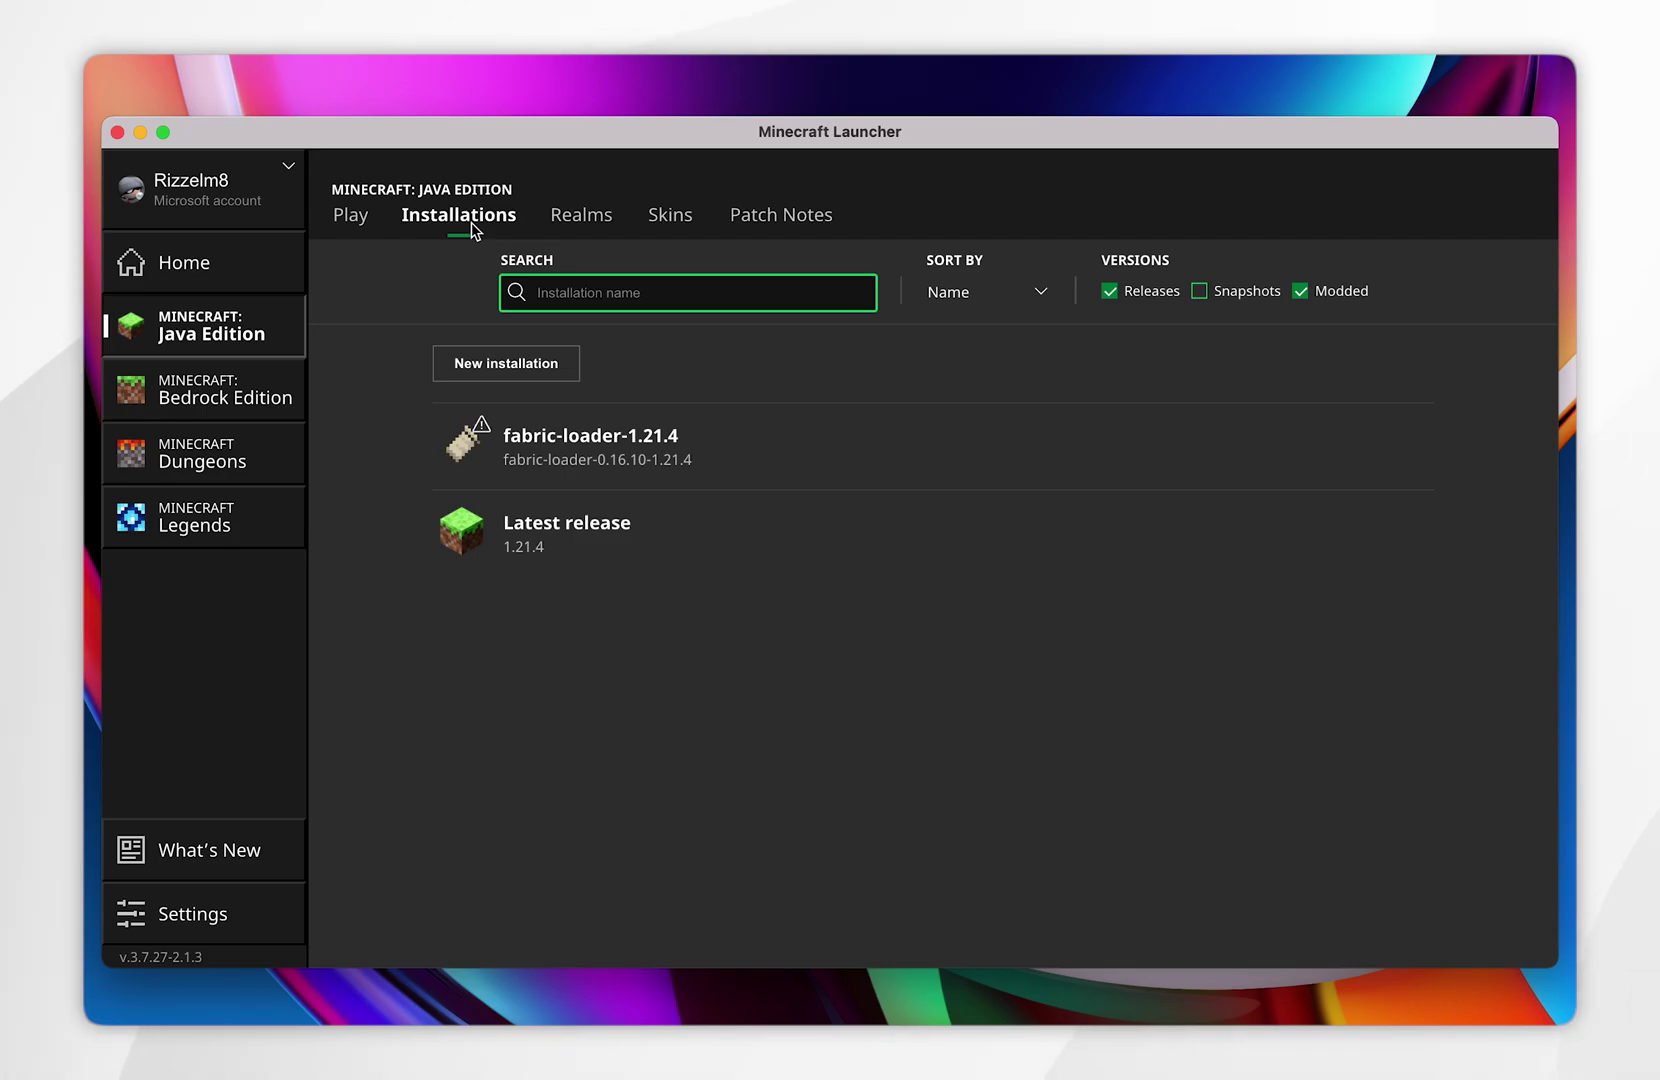
mouse_move(1008, 459)
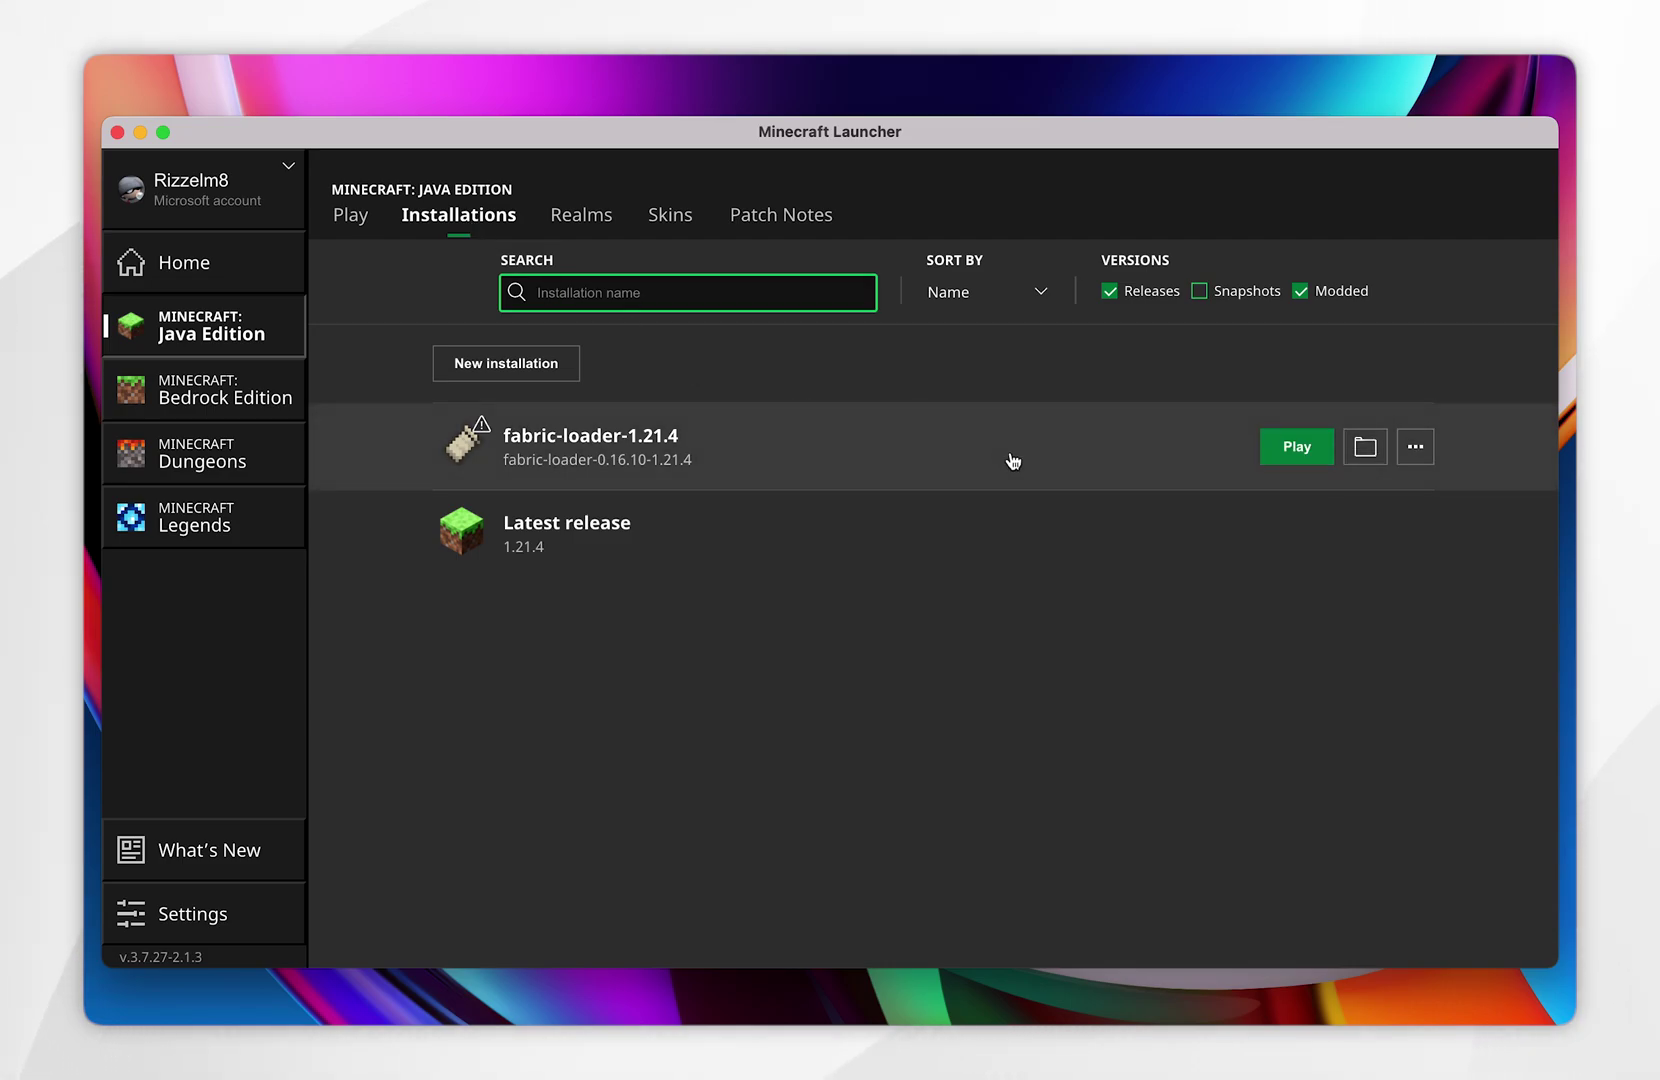
left_click(1362, 448)
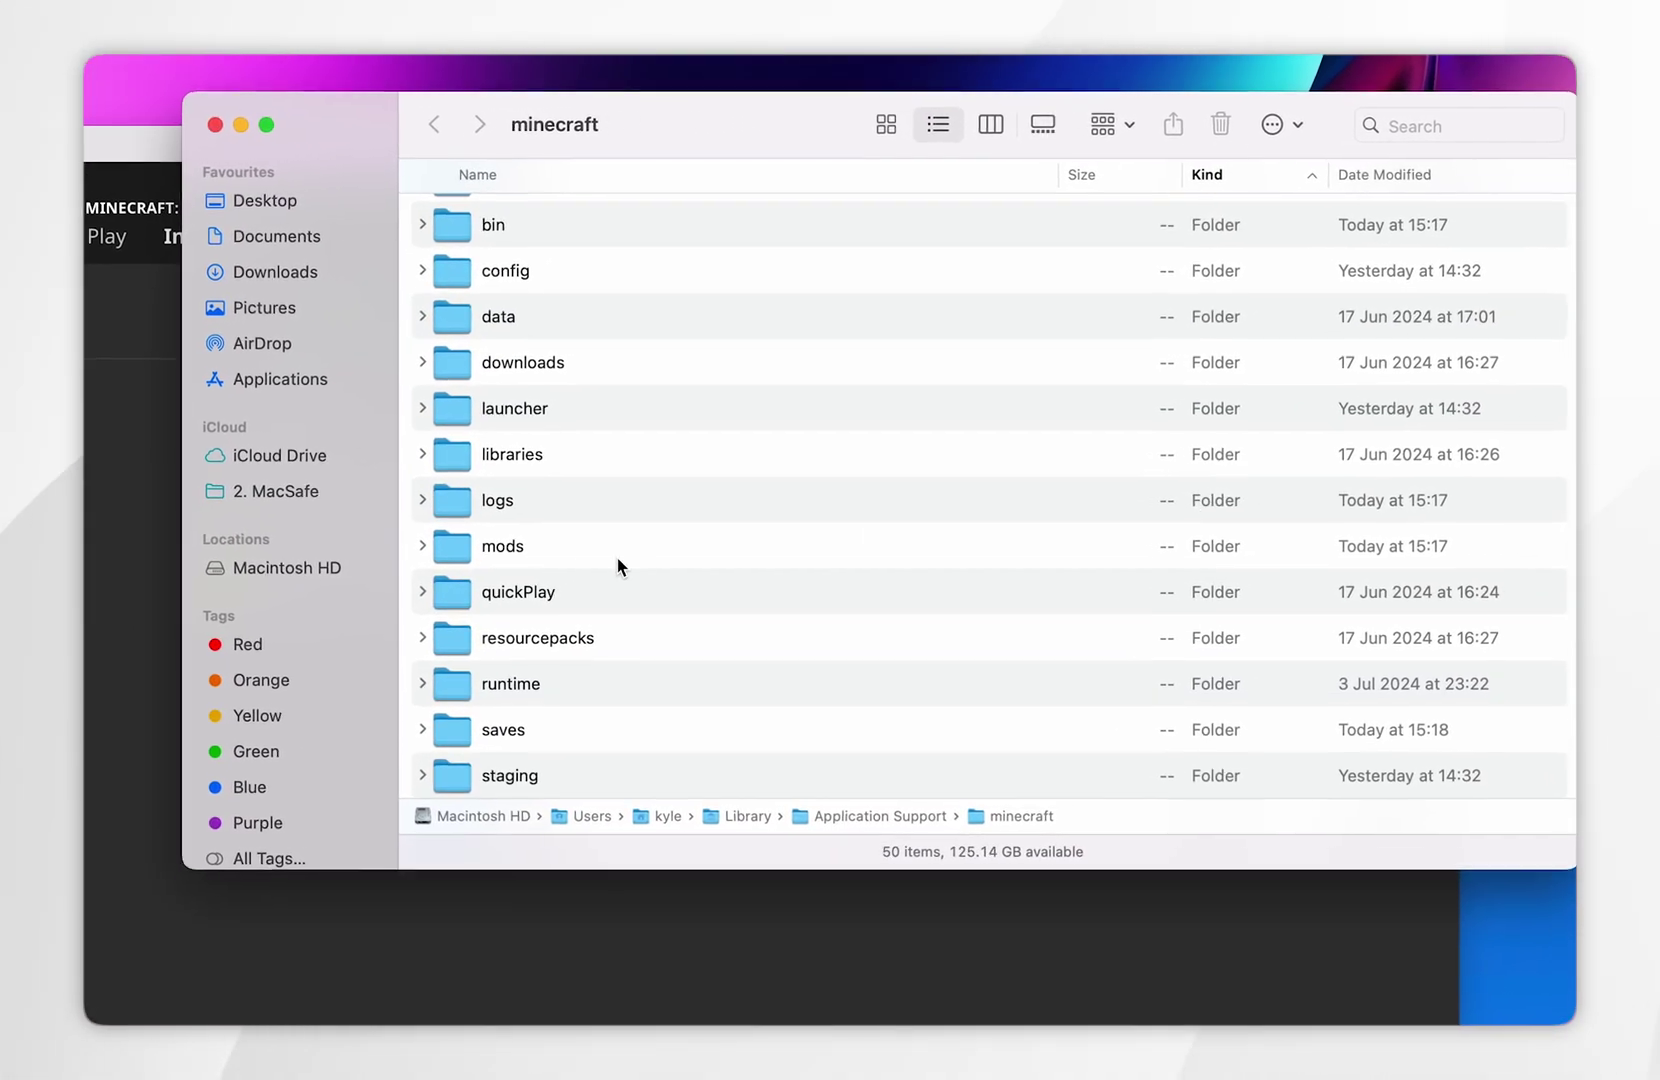
Move sodium-fabric-0.6.7+mc1.21.4.jar into the mods folder, then close the Finder window
double_click(615, 558)
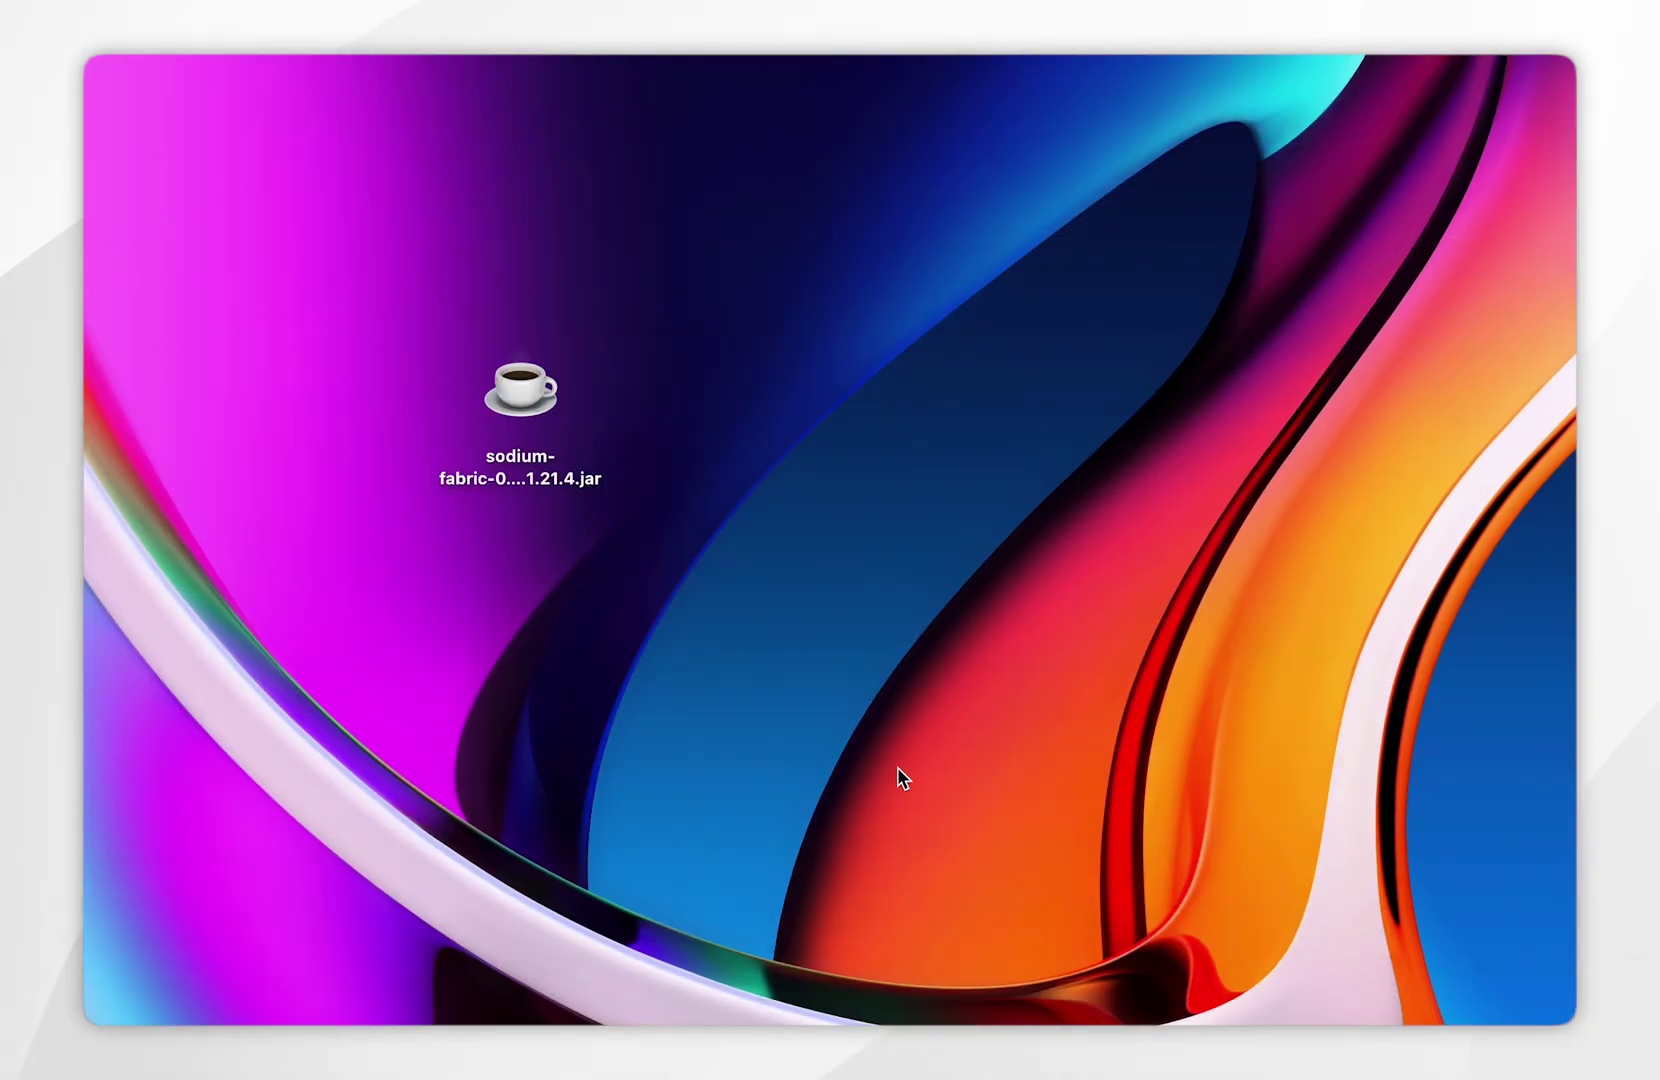
left_click_drag(528, 410, 628, 360)
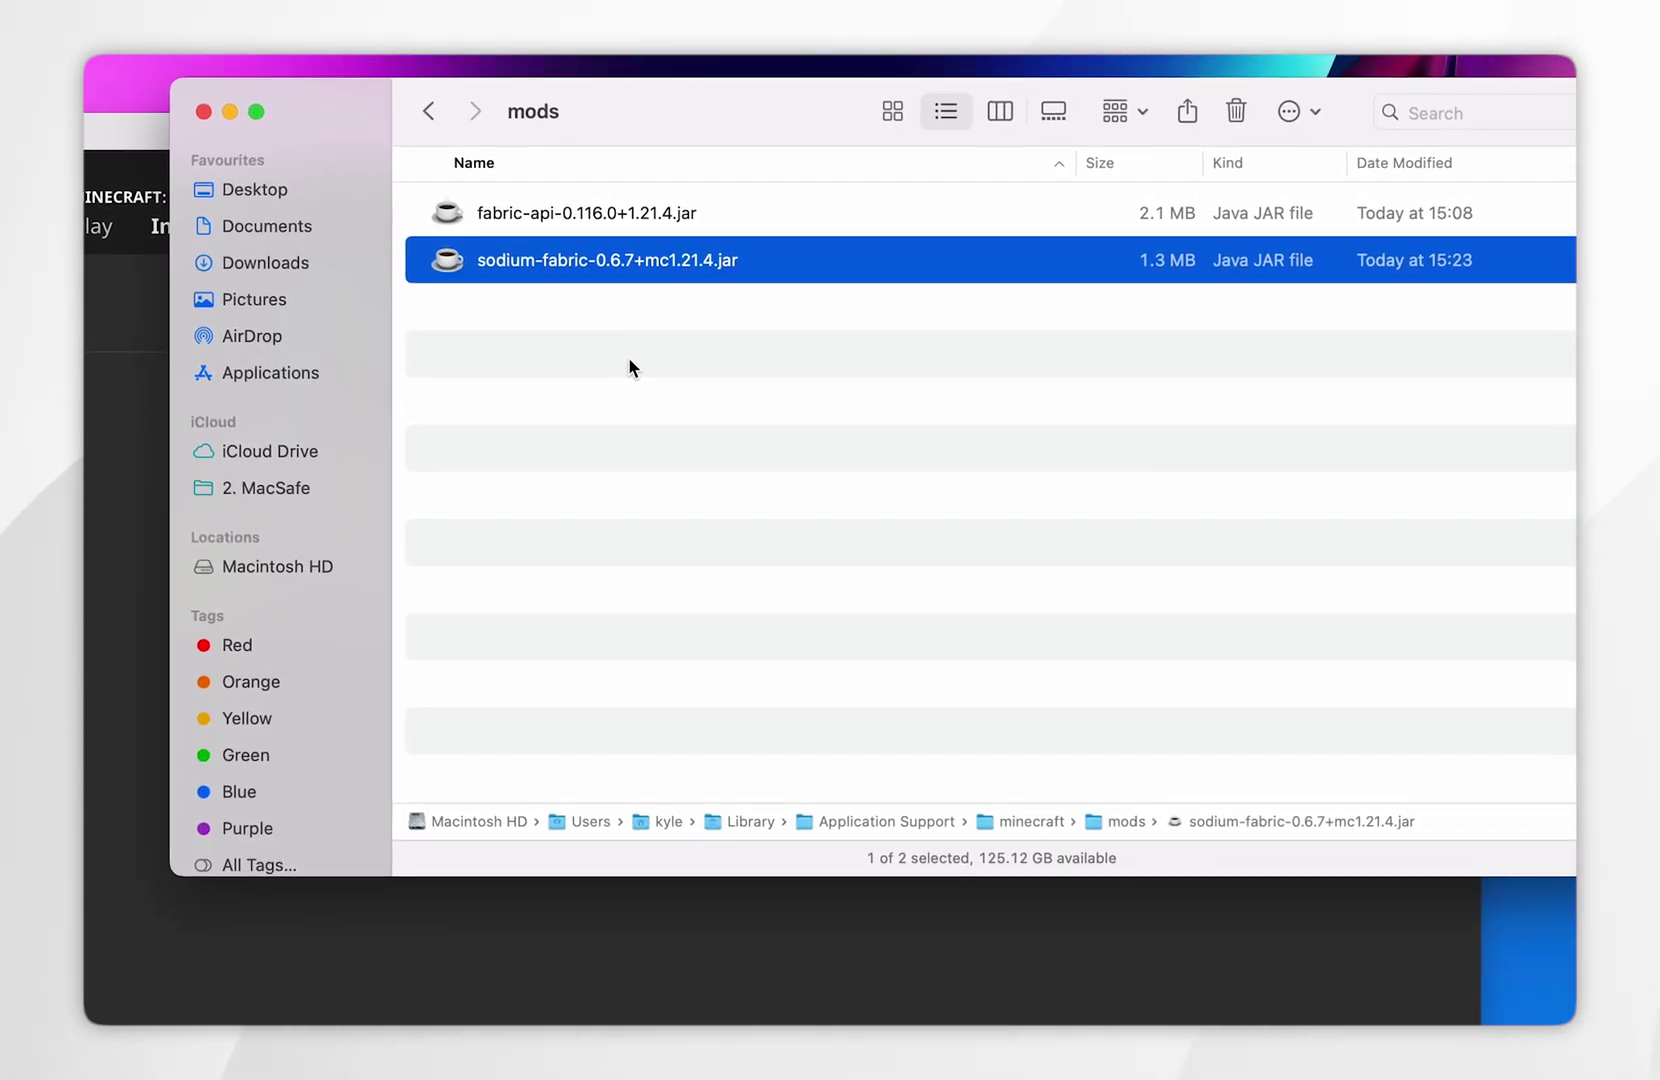
left_click(207, 116)
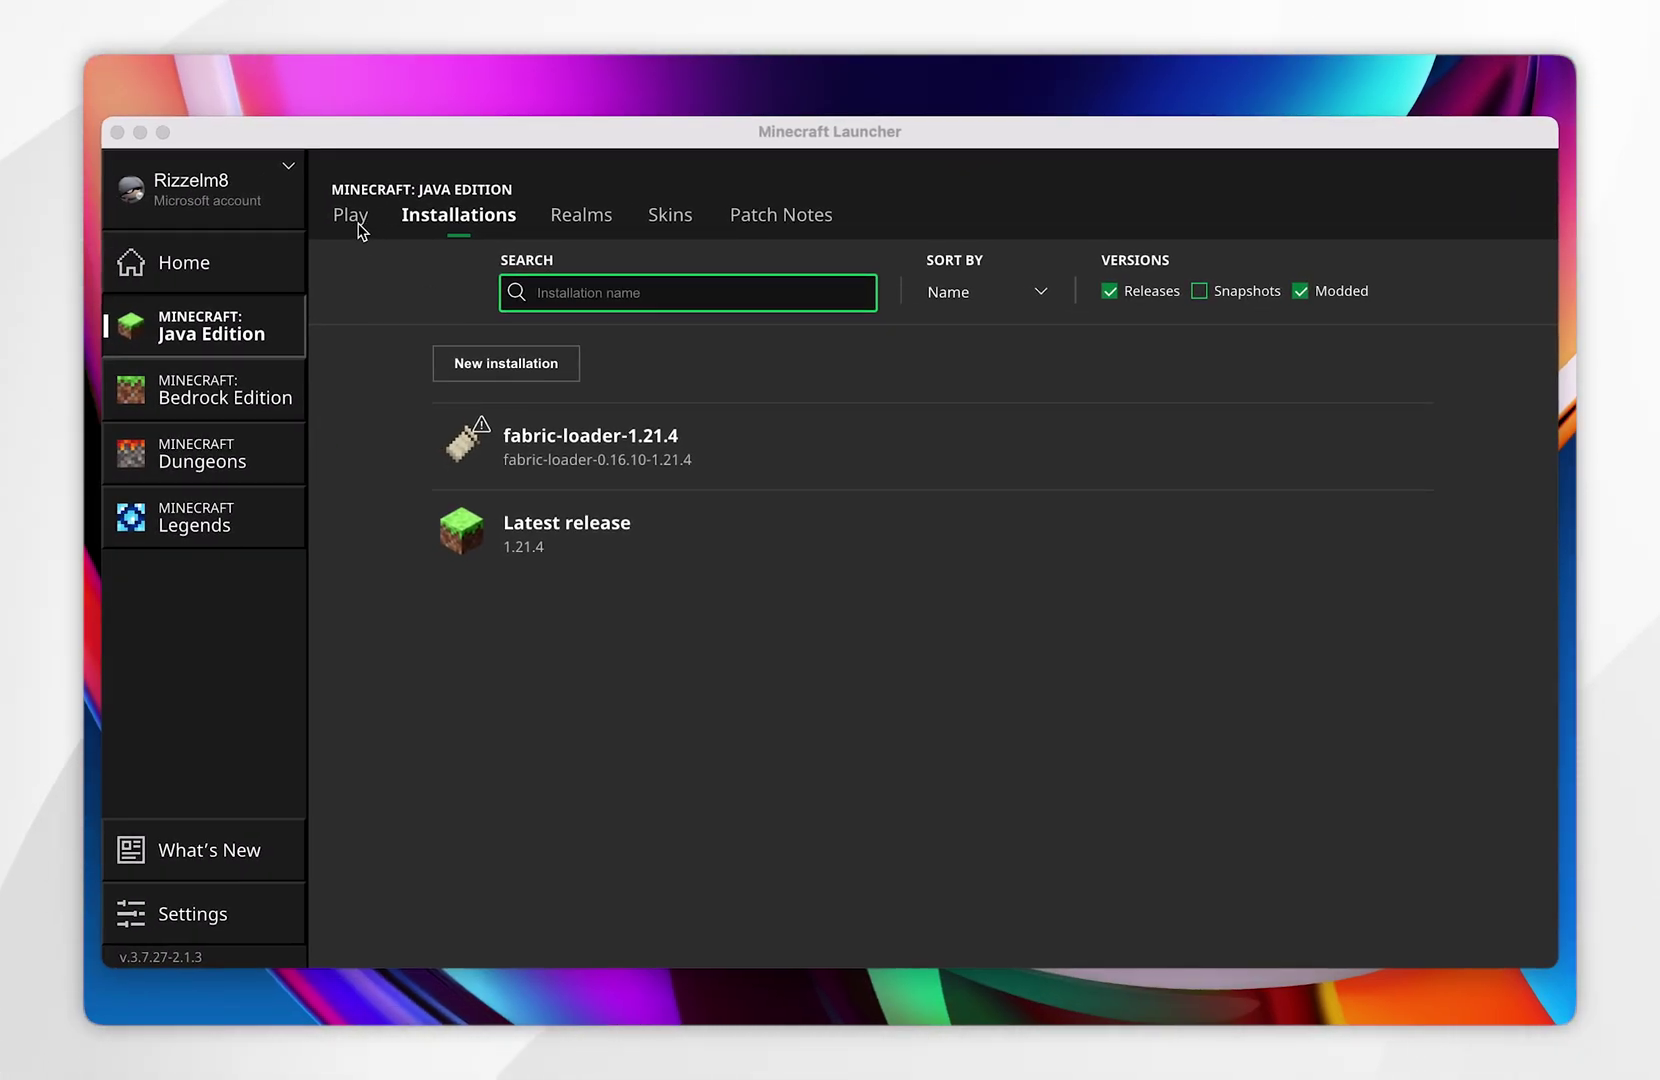
Back on the launcher's Play page, launch fabric-loader-1.21.4 with Sodium and Fabric API
left_click(339, 201)
left_click(350, 215)
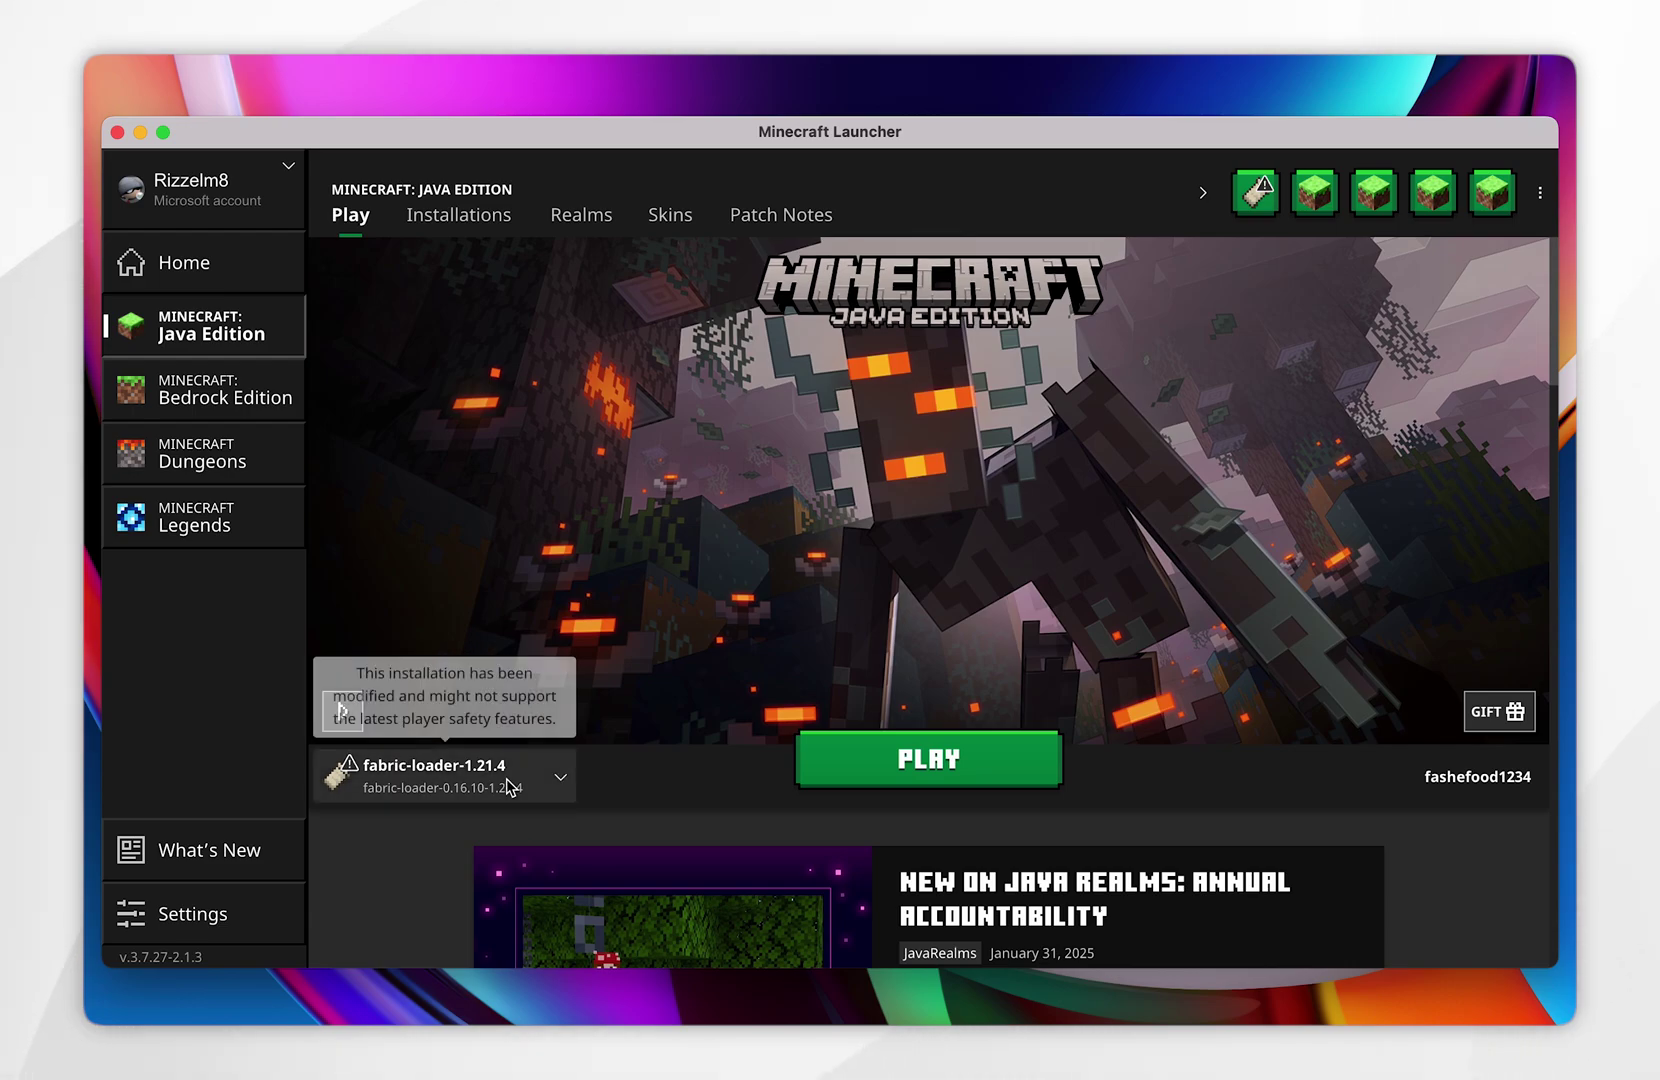
left_click(440, 776)
left_click(428, 588)
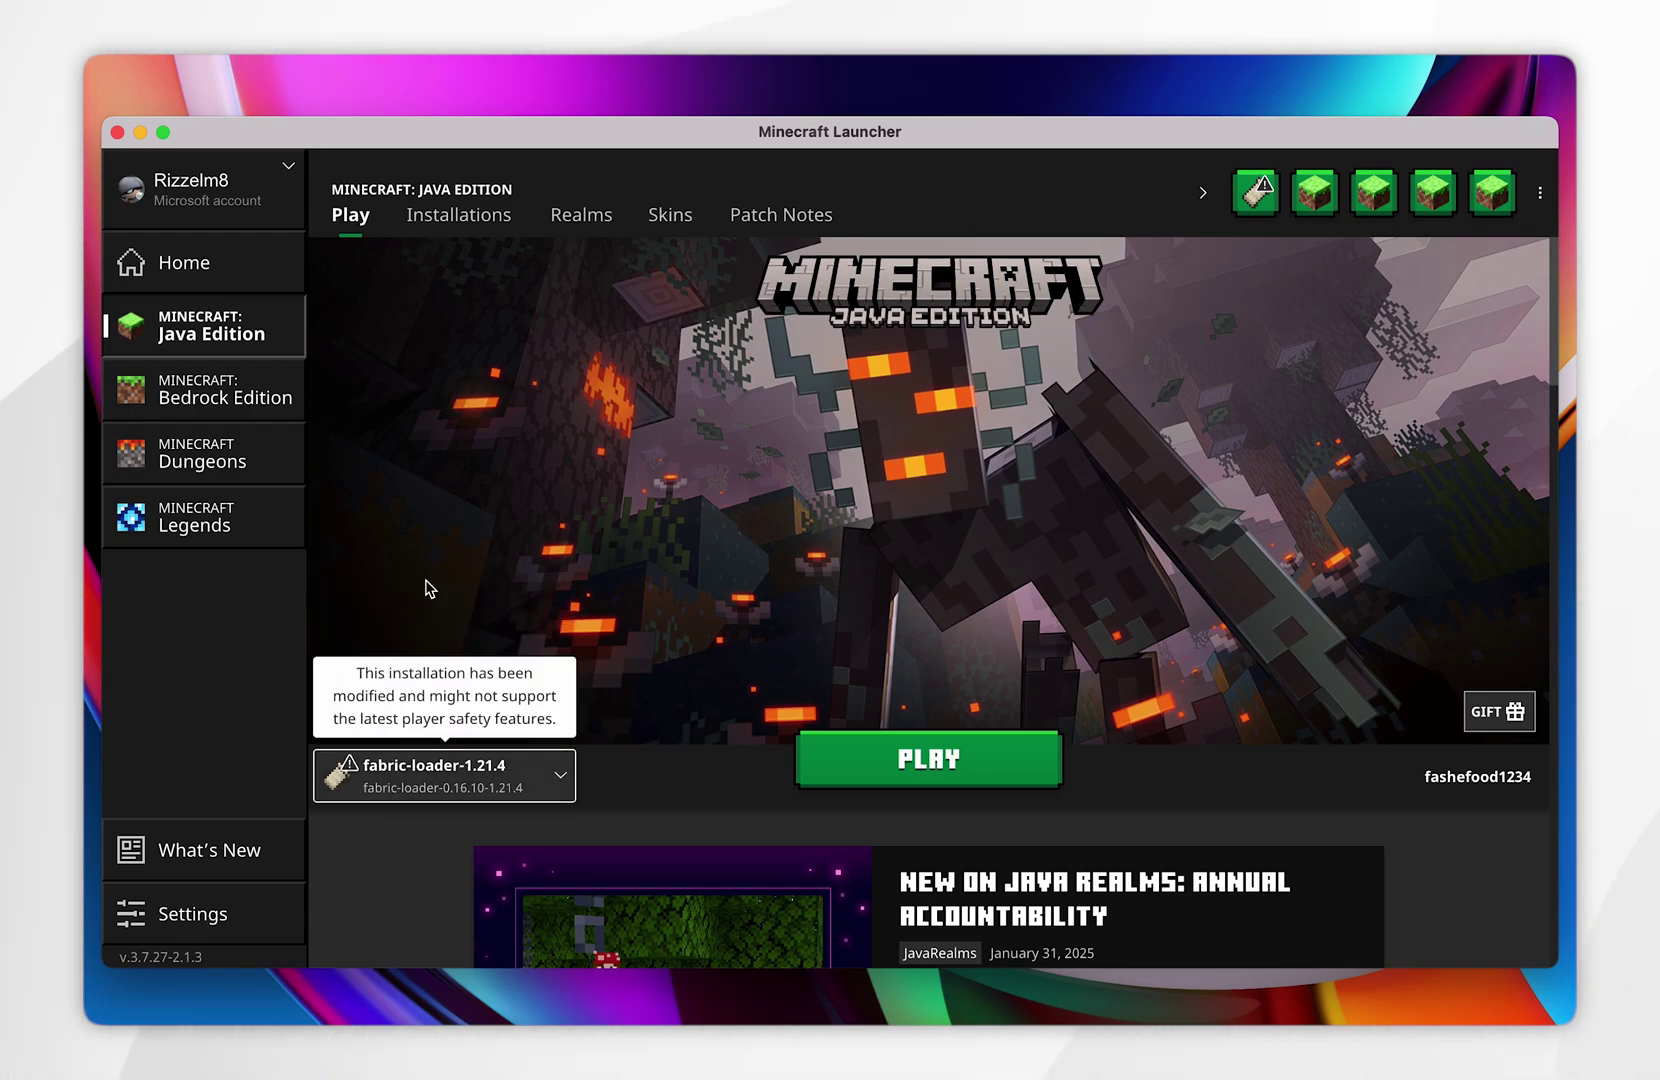
left_click(883, 763)
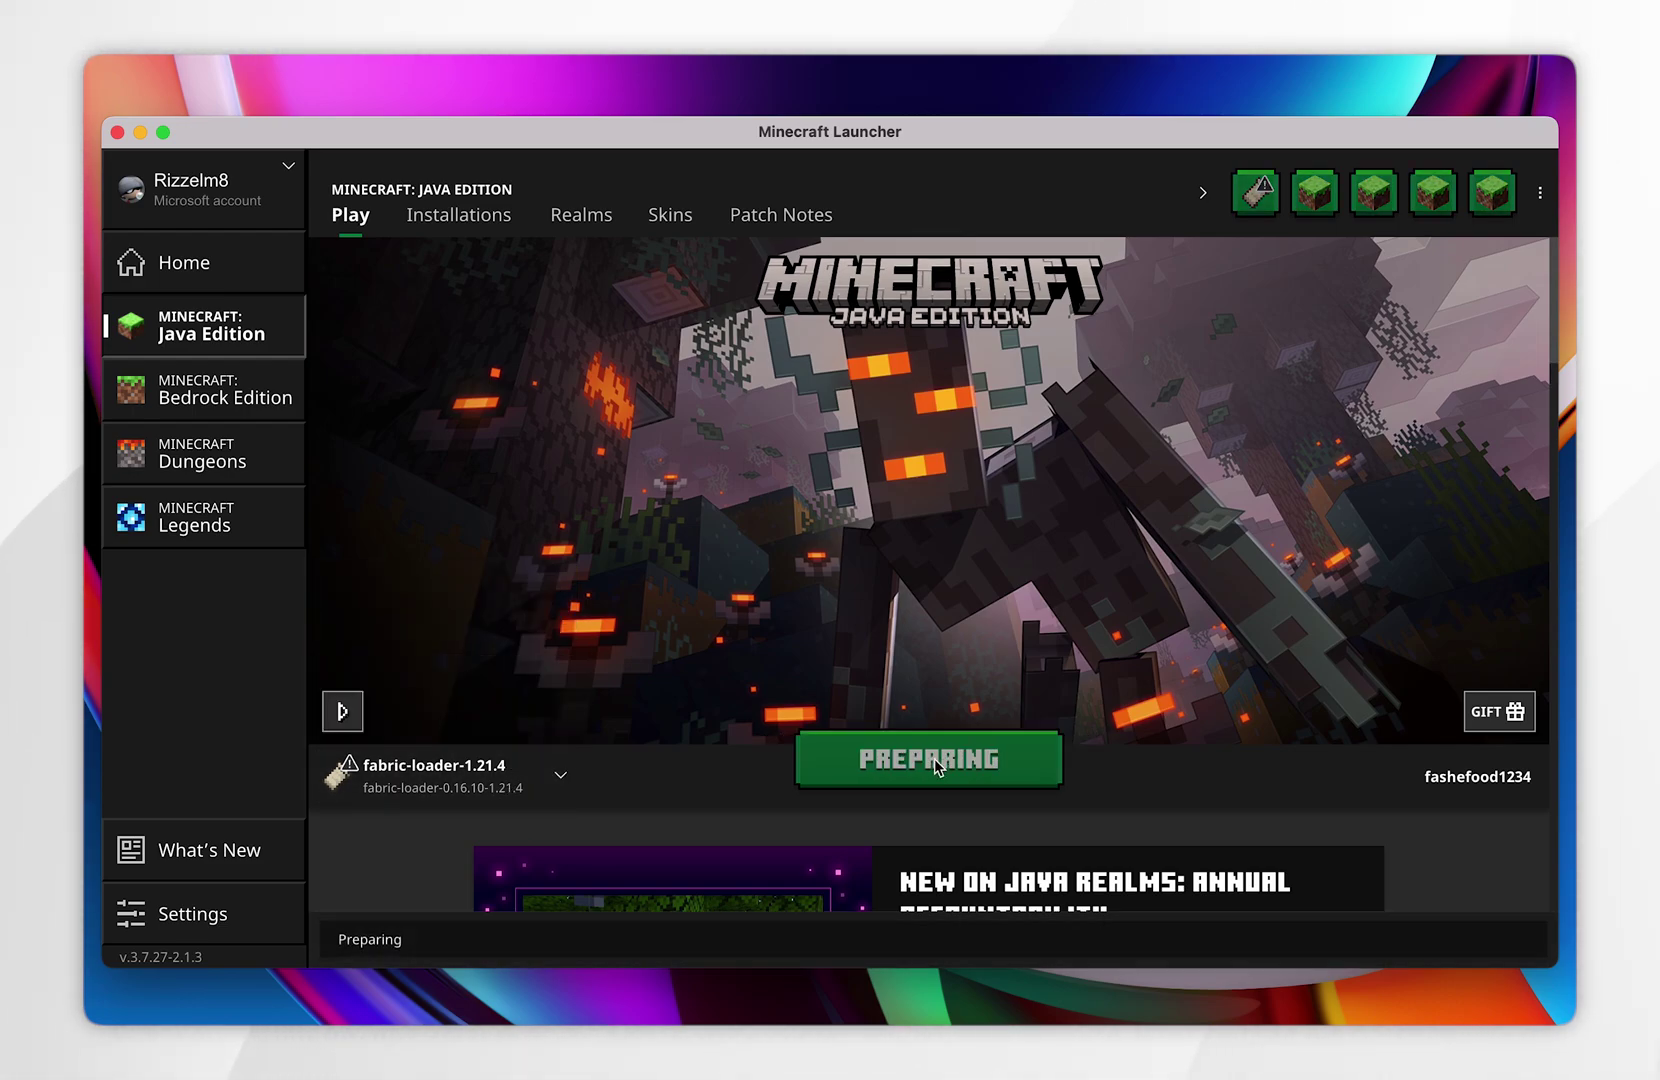